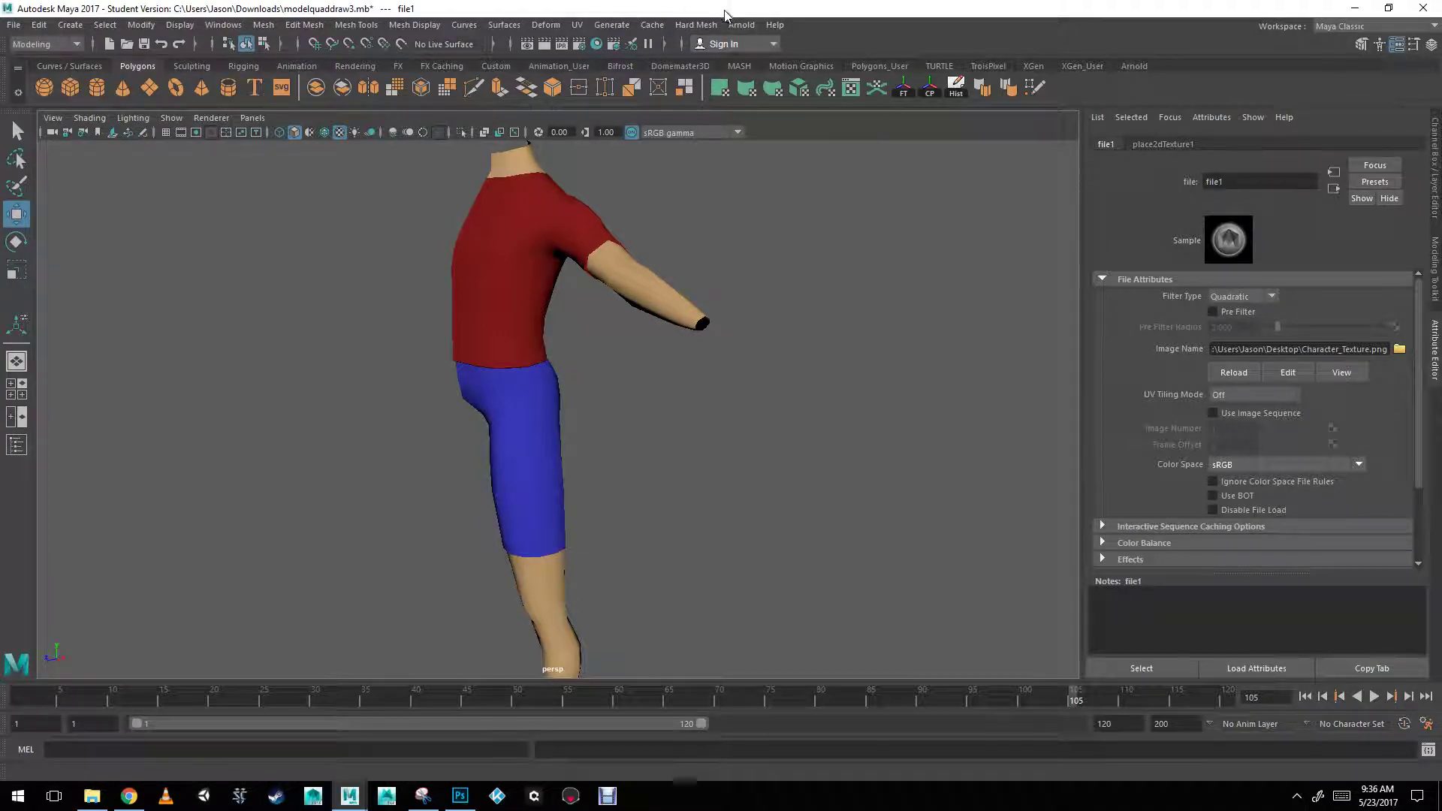
# Arrange Maya and the Photoshop document UVTEST.png side by side, and show the UV wireframe on Layer 0.
pyautogui.moveTo(725, 13); pyautogui.dragTo(2, 209)
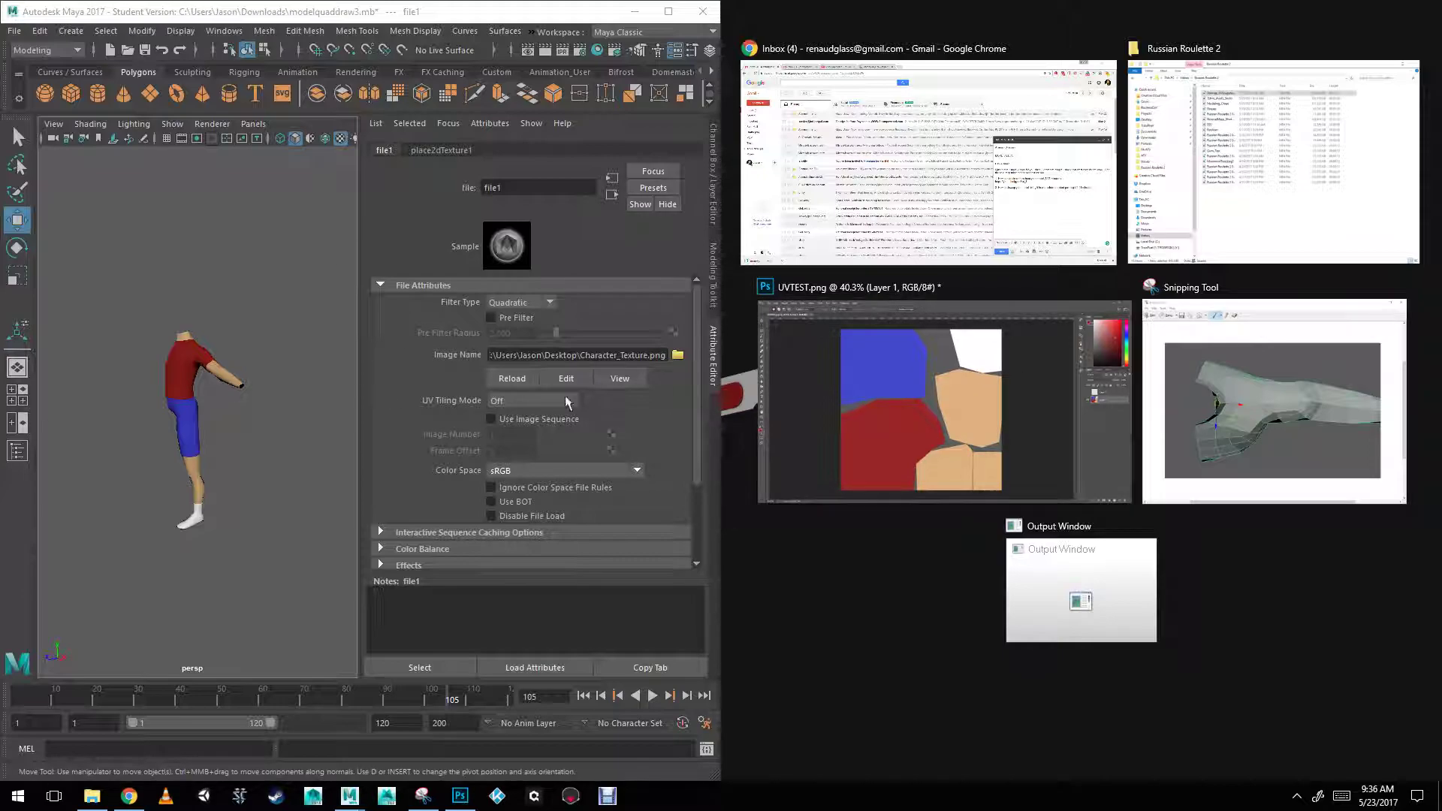
pyautogui.click(824, 372)
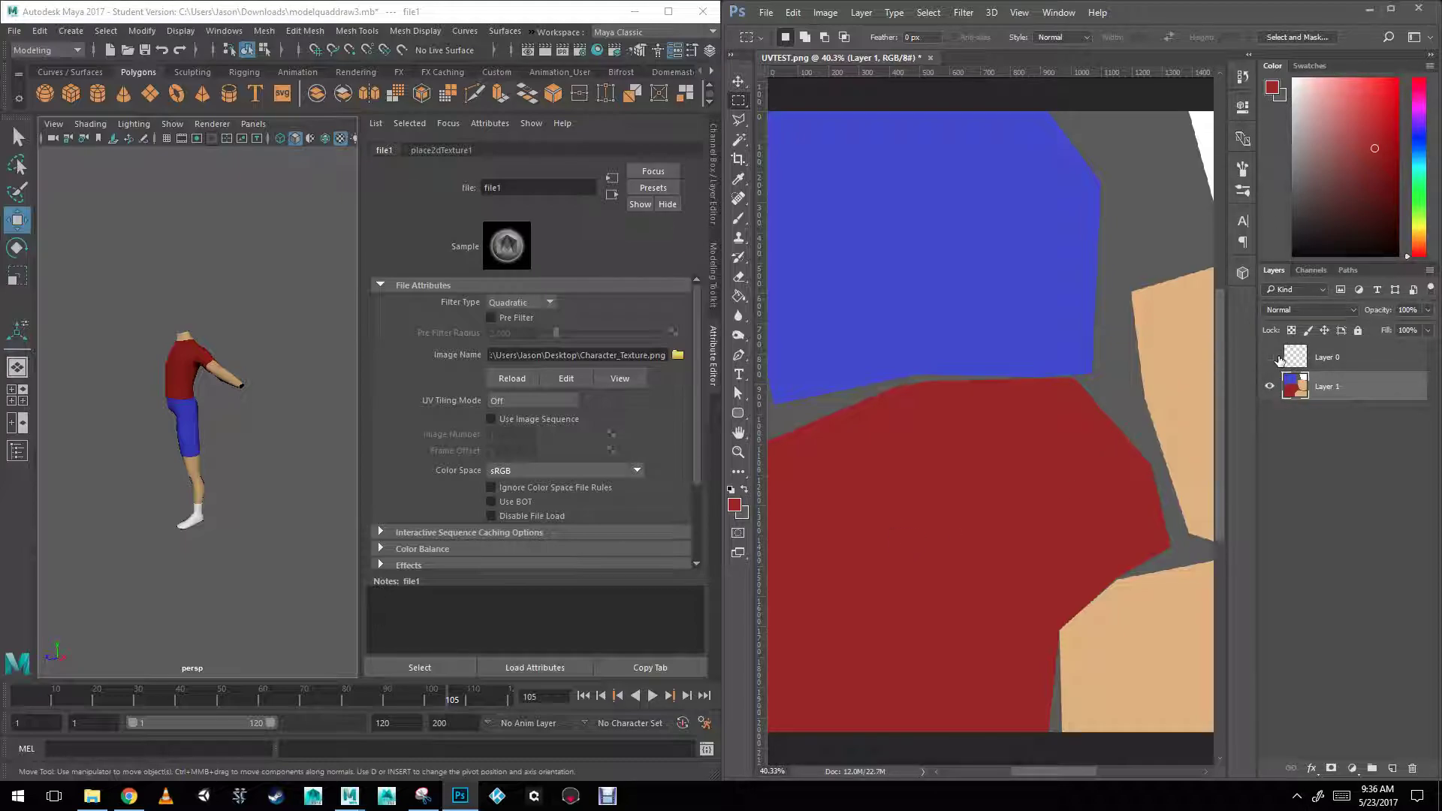
pyautogui.click(1268, 360)
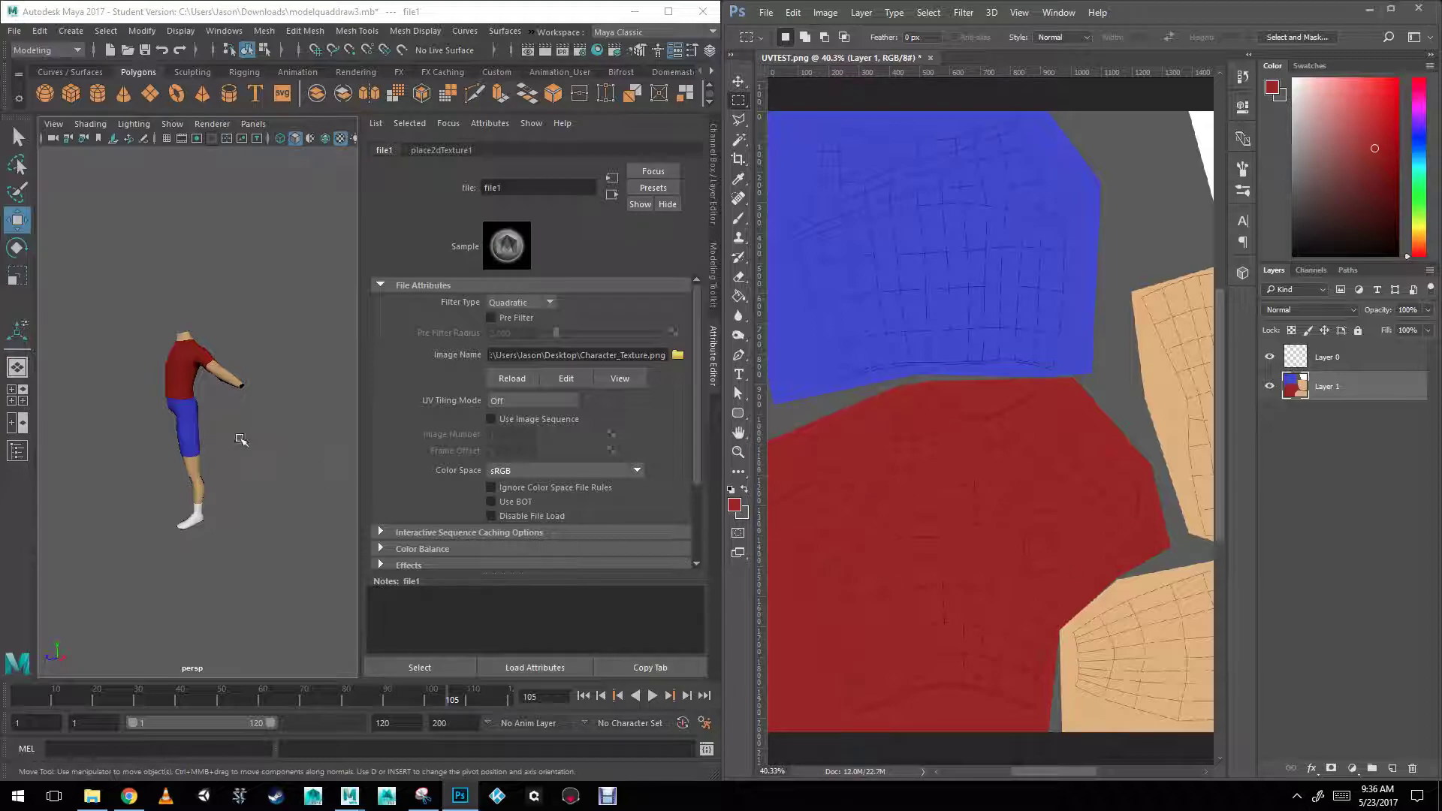
# Deselect the texture node in Maya and hide the side panels so the viewport with the character model fills the window.
pyautogui.scroll(5, 247, 441)
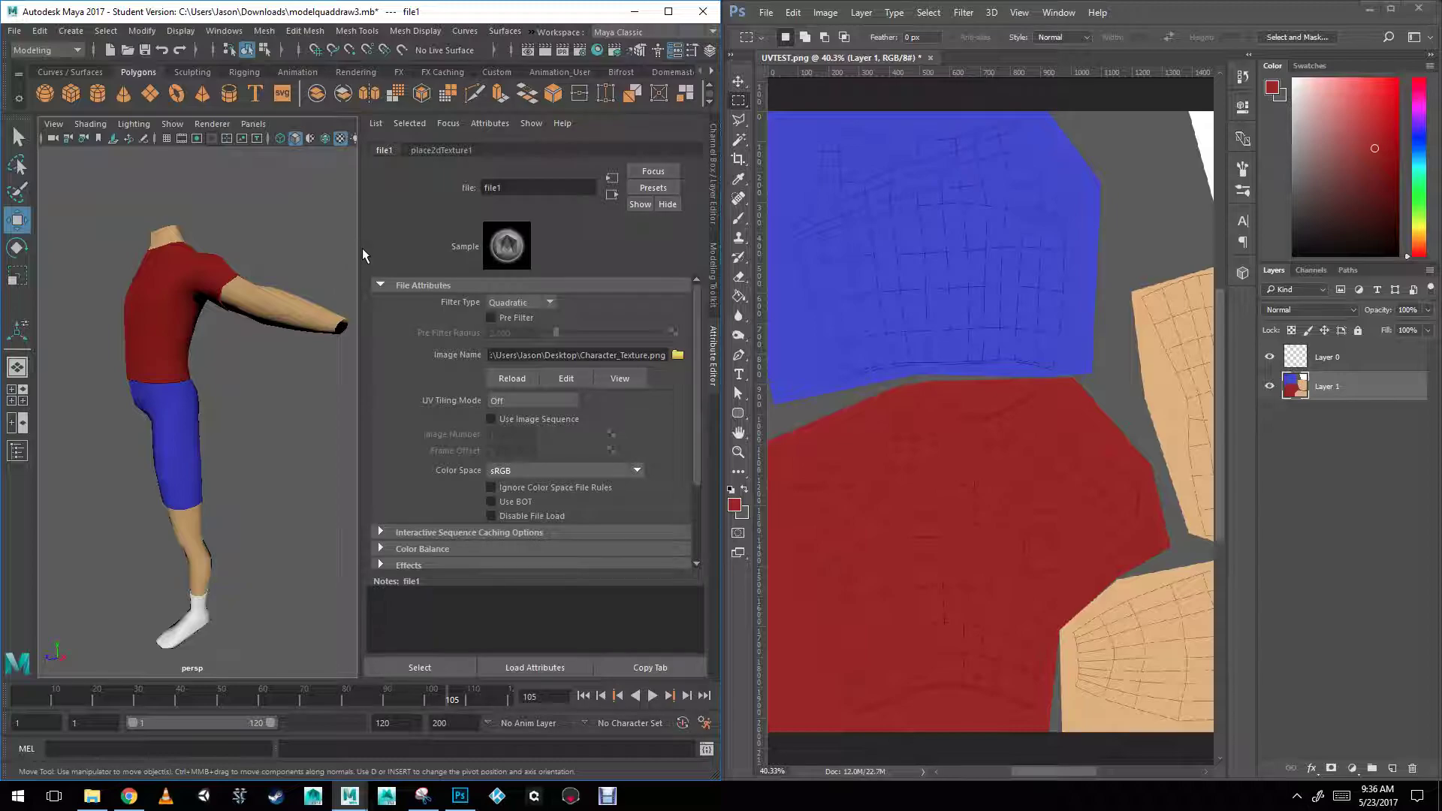
pyautogui.click(274, 267)
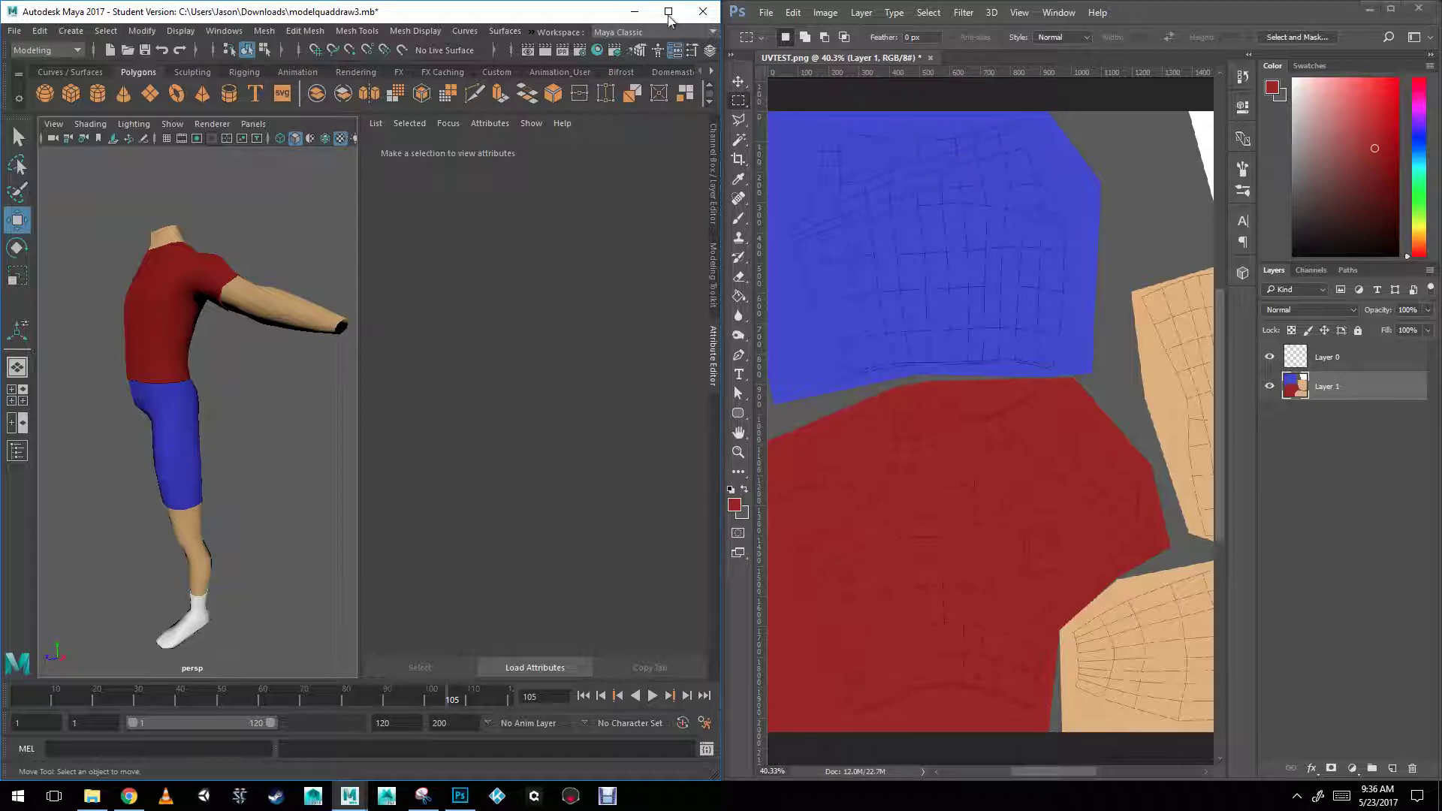
pyautogui.click(678, 49)
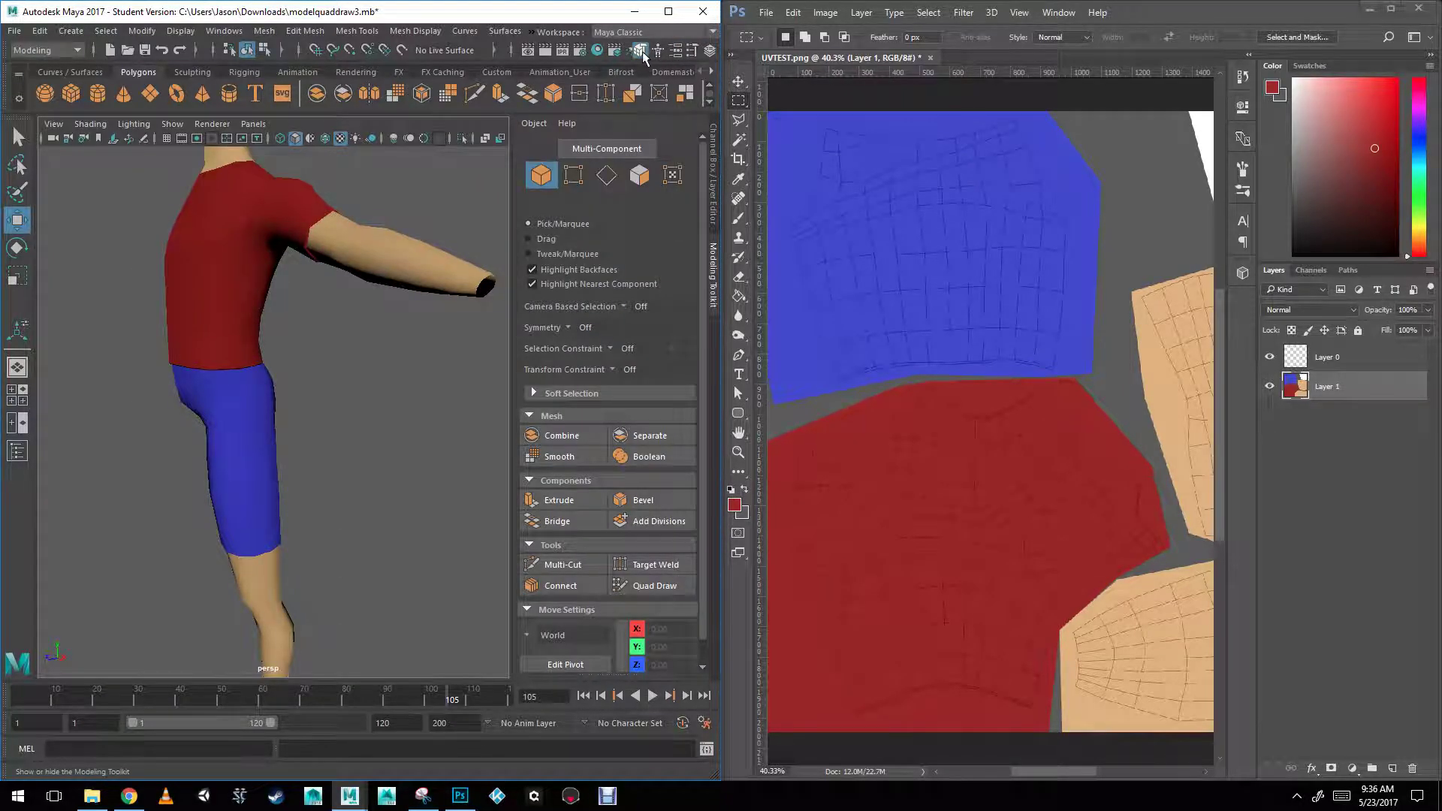
pyautogui.click(656, 50)
pyautogui.click(709, 50)
pyautogui.keyDown('alt'); pyautogui.moveTo(563, 402); pyautogui.dragTo(498, 417, button='right'); pyautogui.keyUp('alt')
pyautogui.keyDown('alt'); pyautogui.moveTo(498, 417); pyautogui.dragTo(500, 384); pyautogui.keyUp('alt')
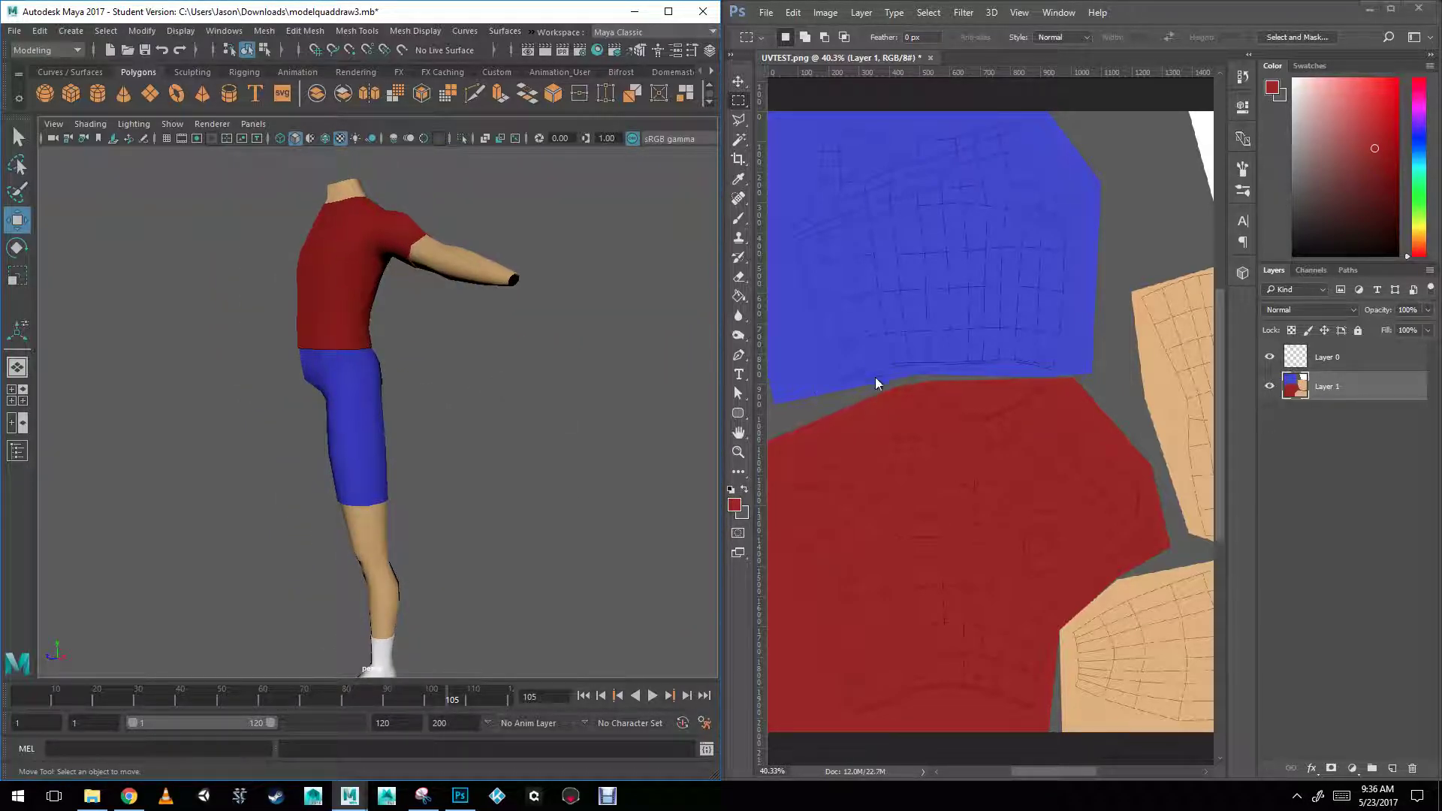
# Check the automatic reload option for updated image files in Maya's Files/Projects preferences and close them without saving.
pyautogui.click(218, 32)
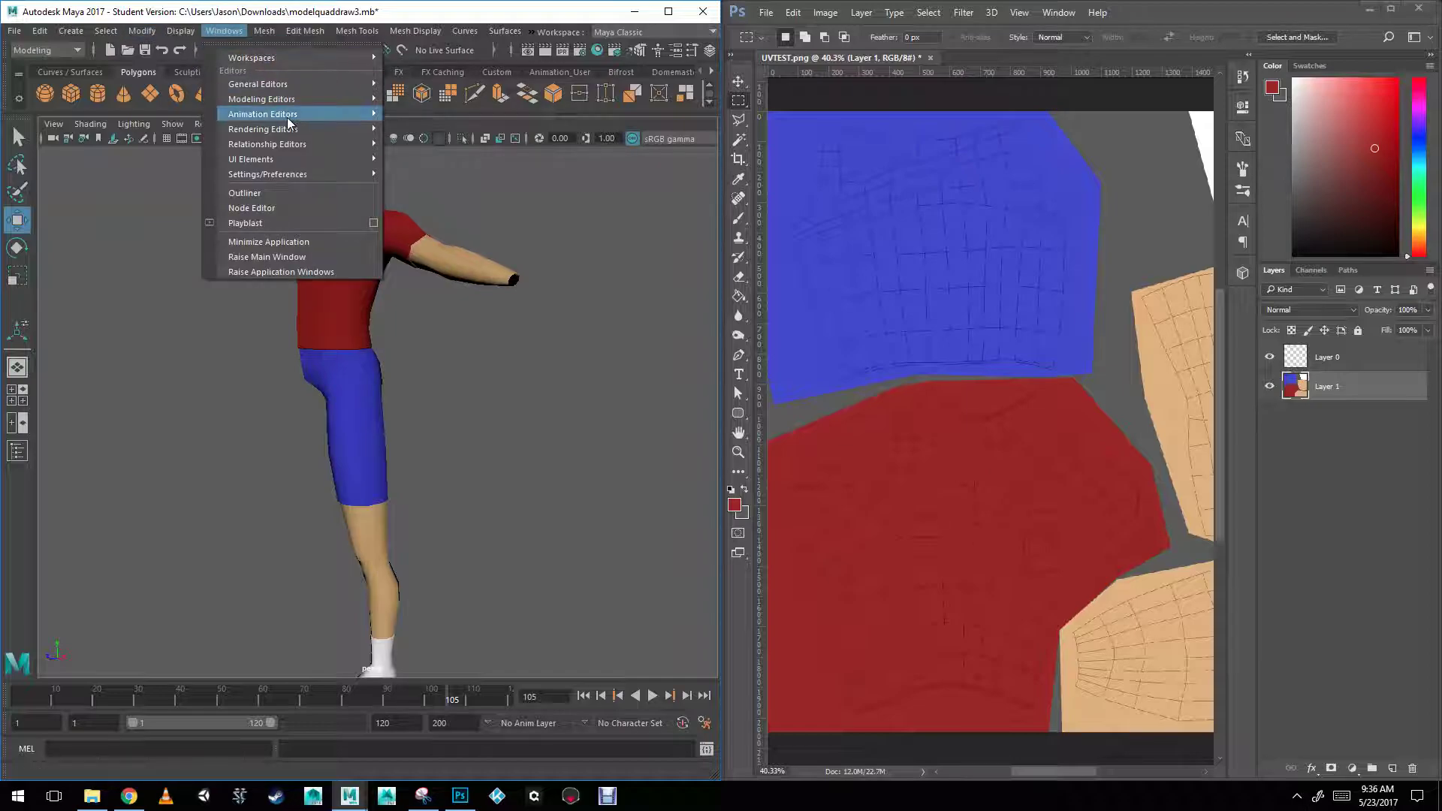
pyautogui.moveTo(299, 86)
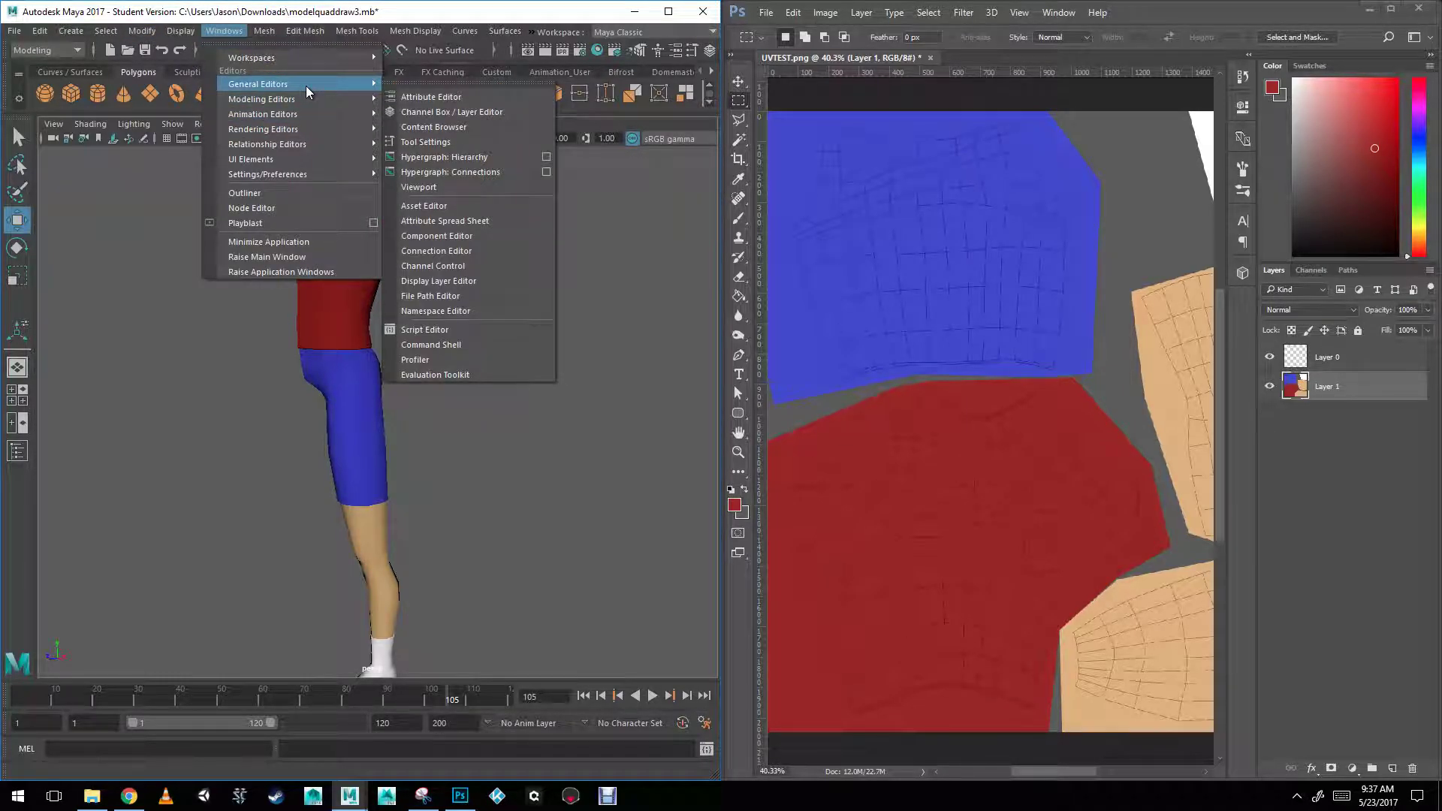
pyautogui.moveTo(304, 173)
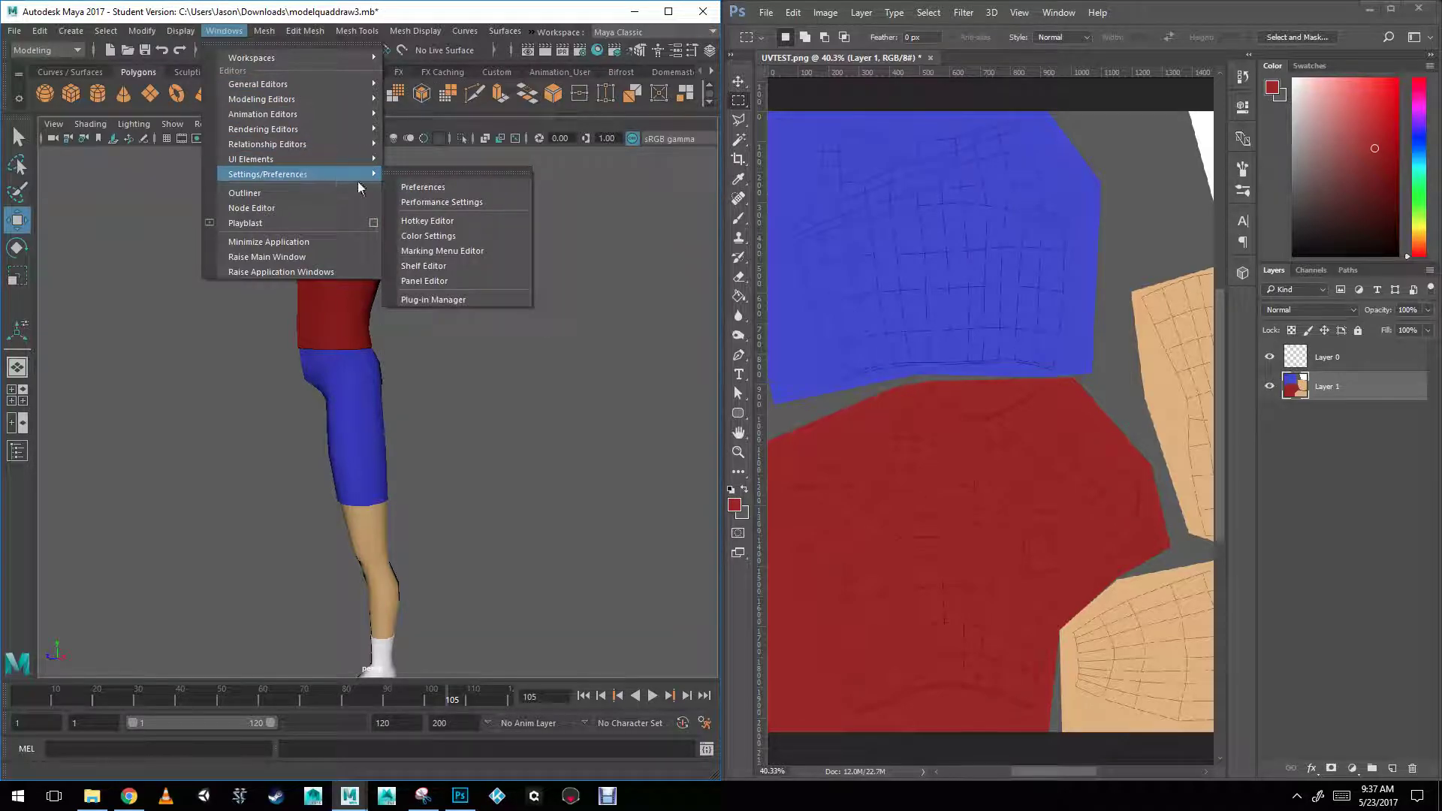
pyautogui.click(422, 194)
pyautogui.moveTo(560, 168); pyautogui.dragTo(396, 118)
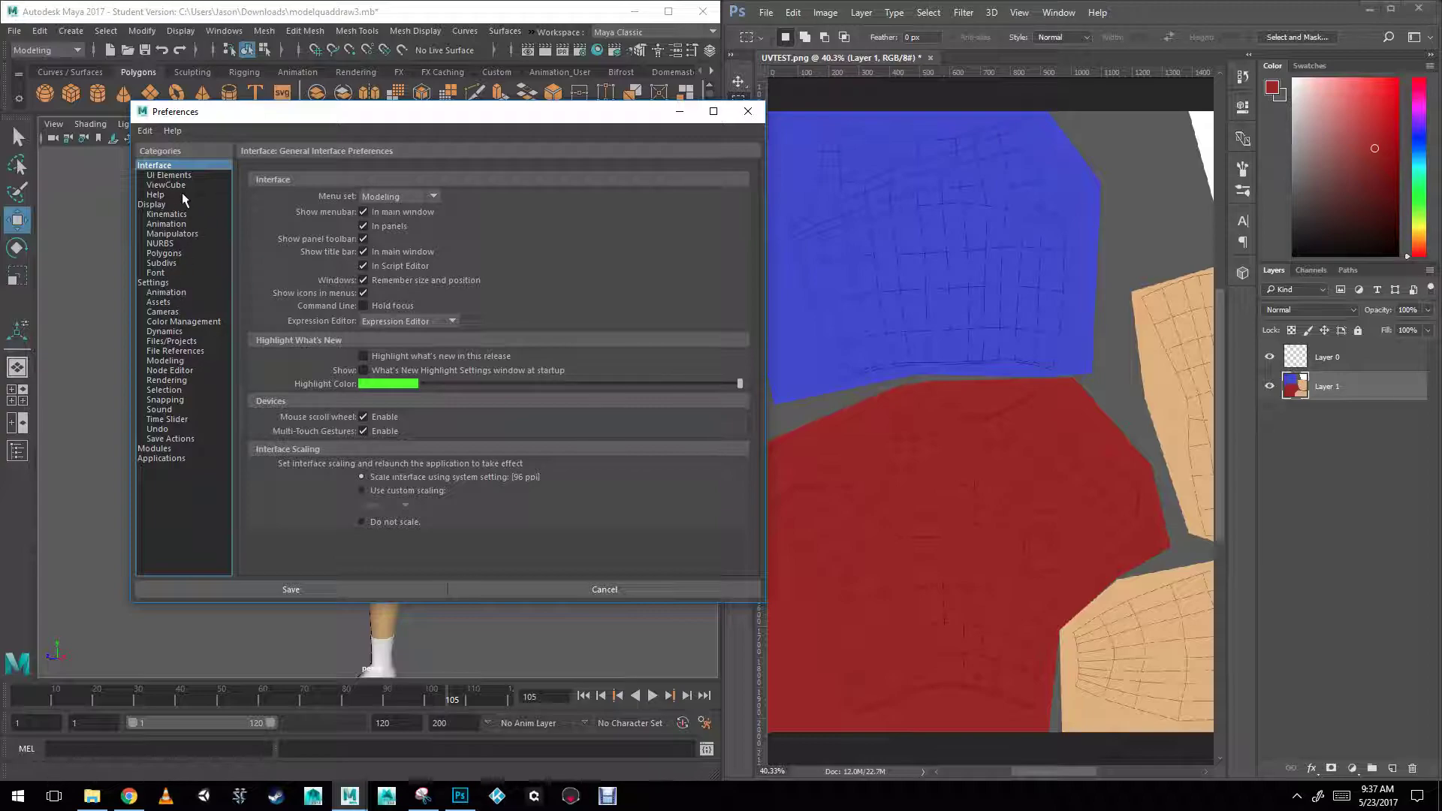
pyautogui.click(178, 342)
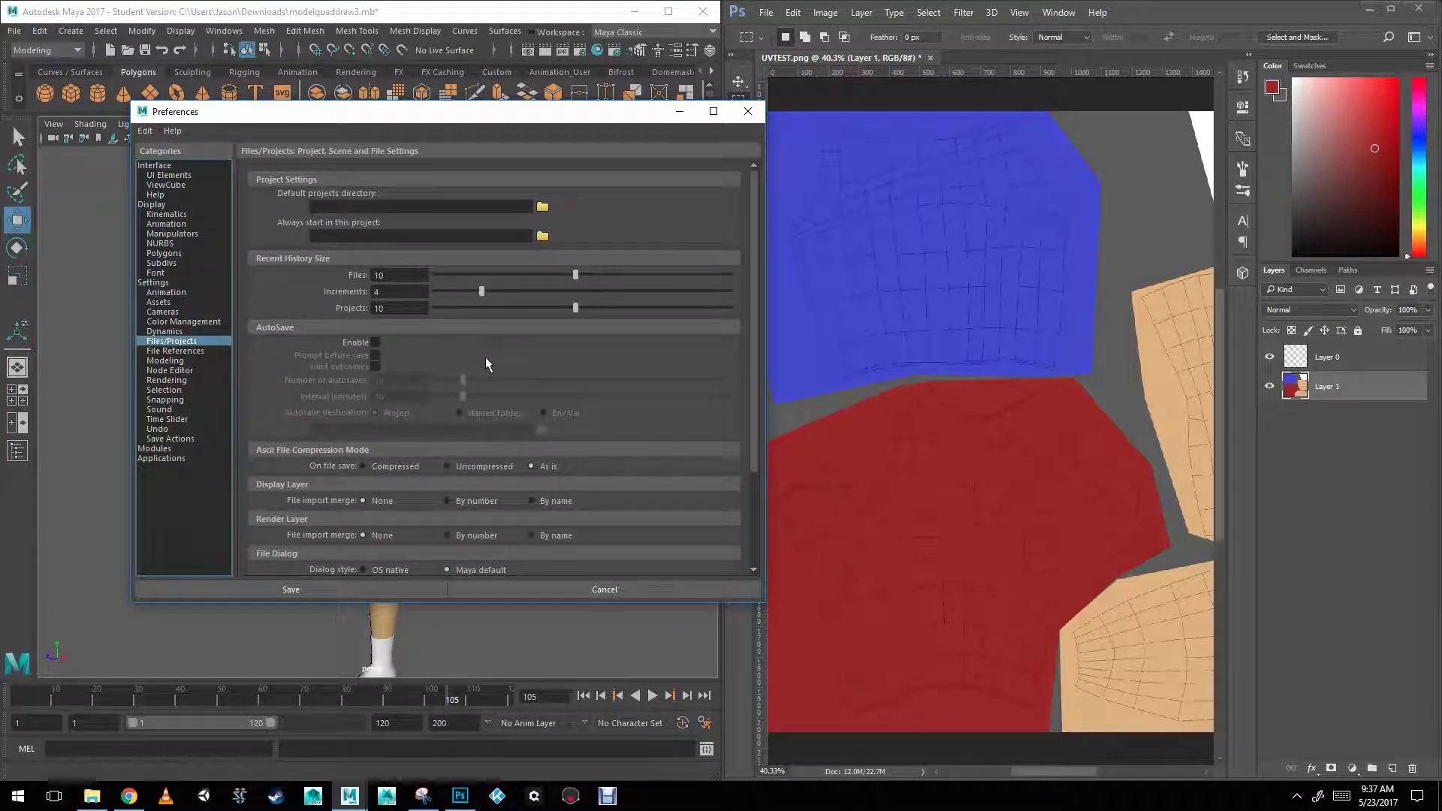
pyautogui.scroll(-3, 484, 358)
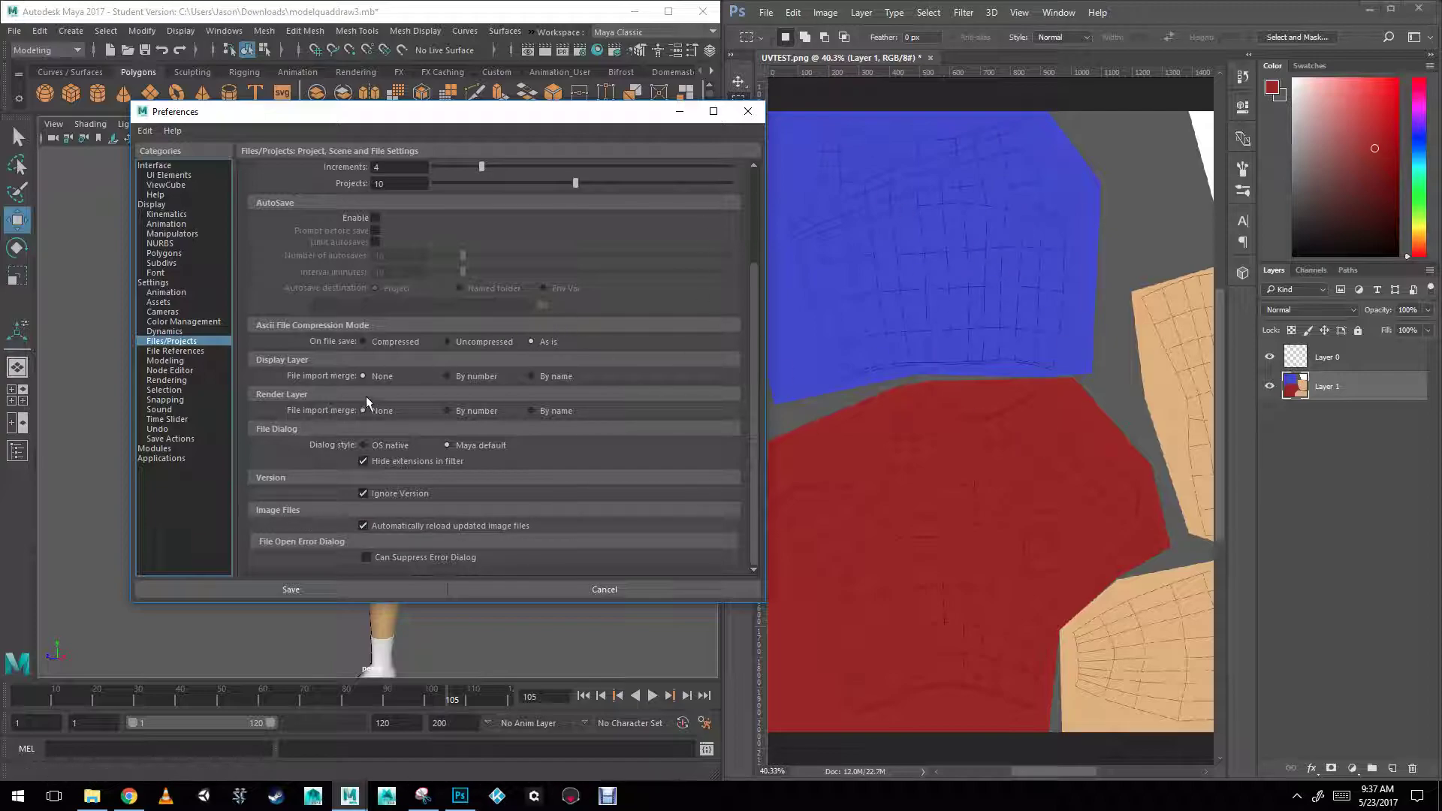
pyautogui.click(573, 590)
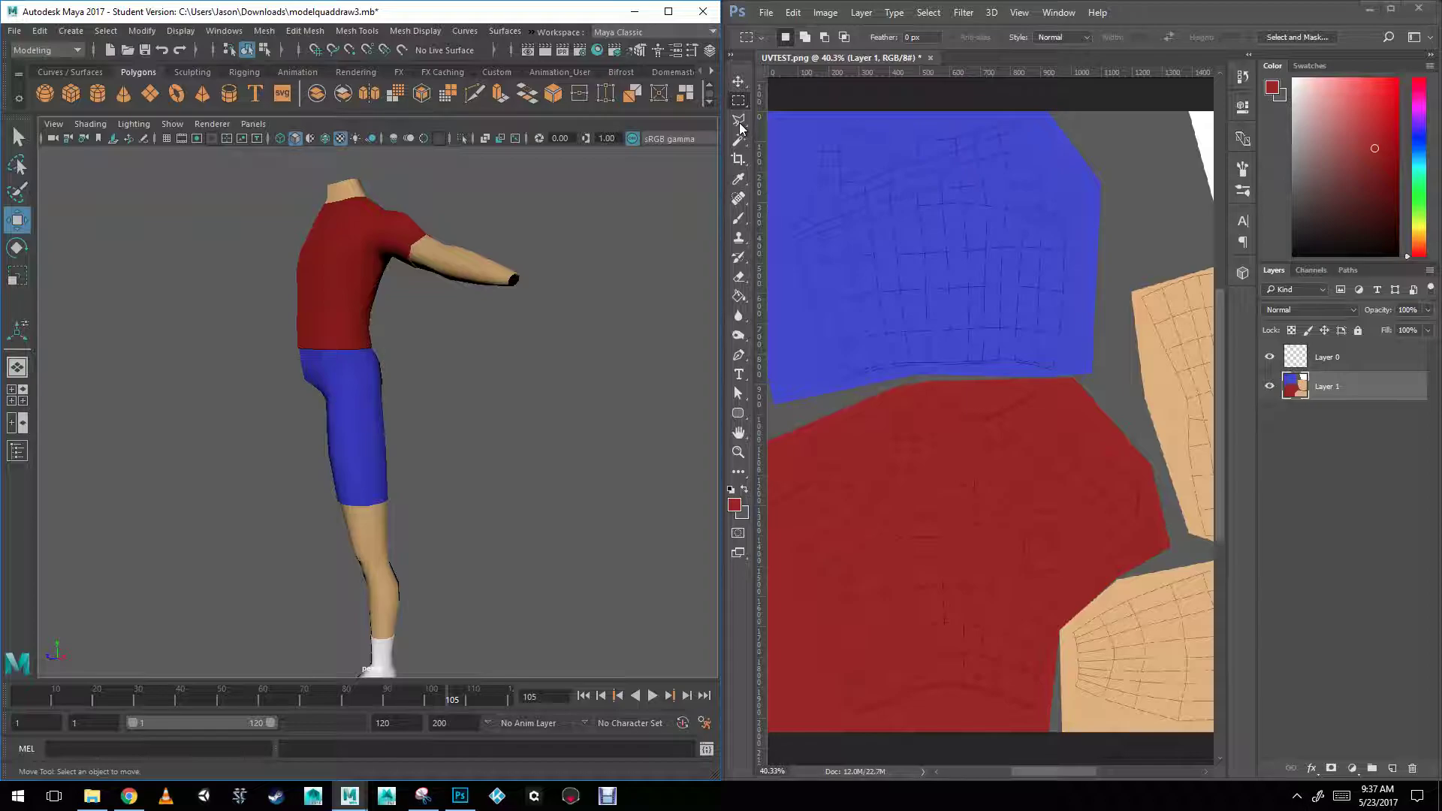
# Switch to Photoshop and select the red shirt area on Layer 1 with the Magic Wand.
pyautogui.click(1031, 369)
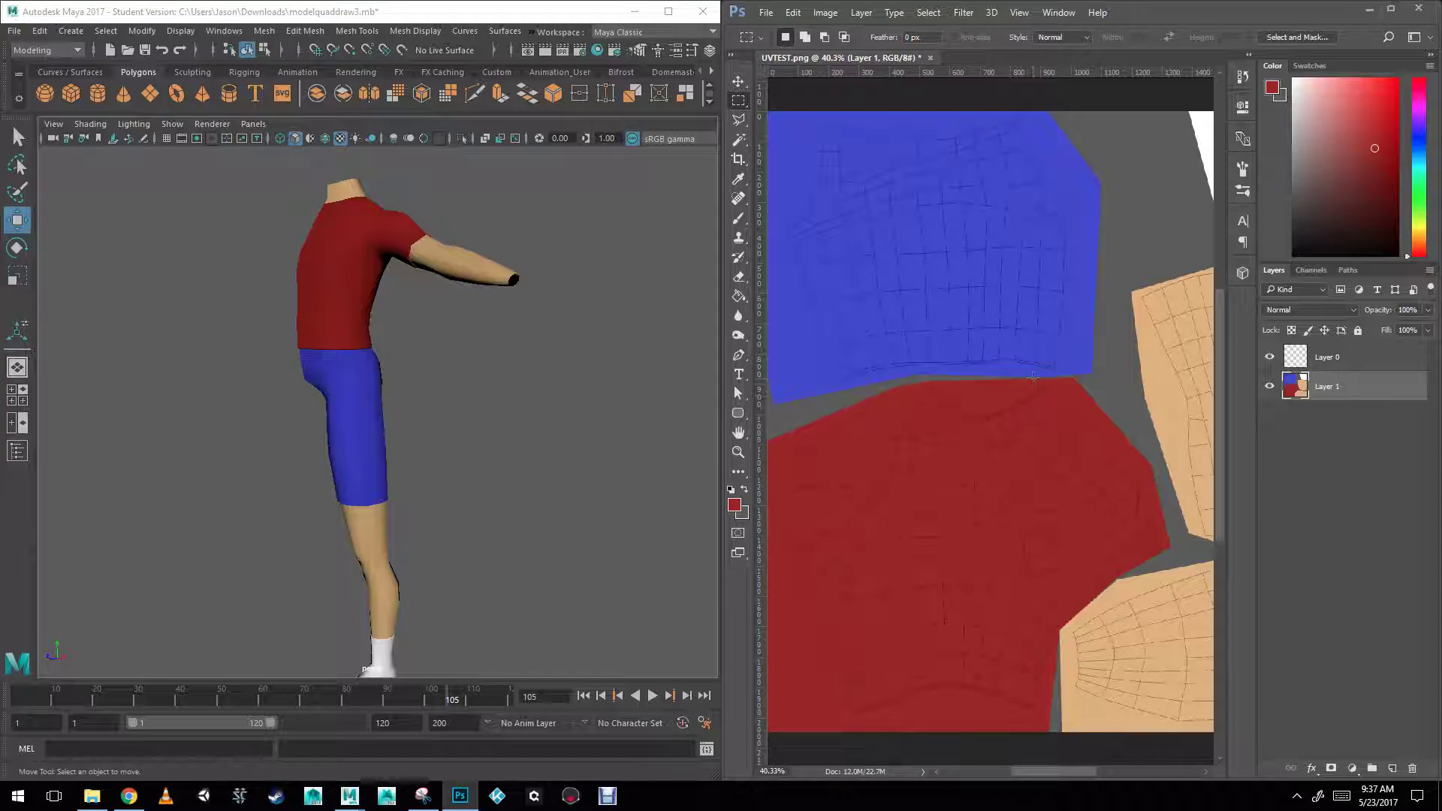
pyautogui.click(739, 140)
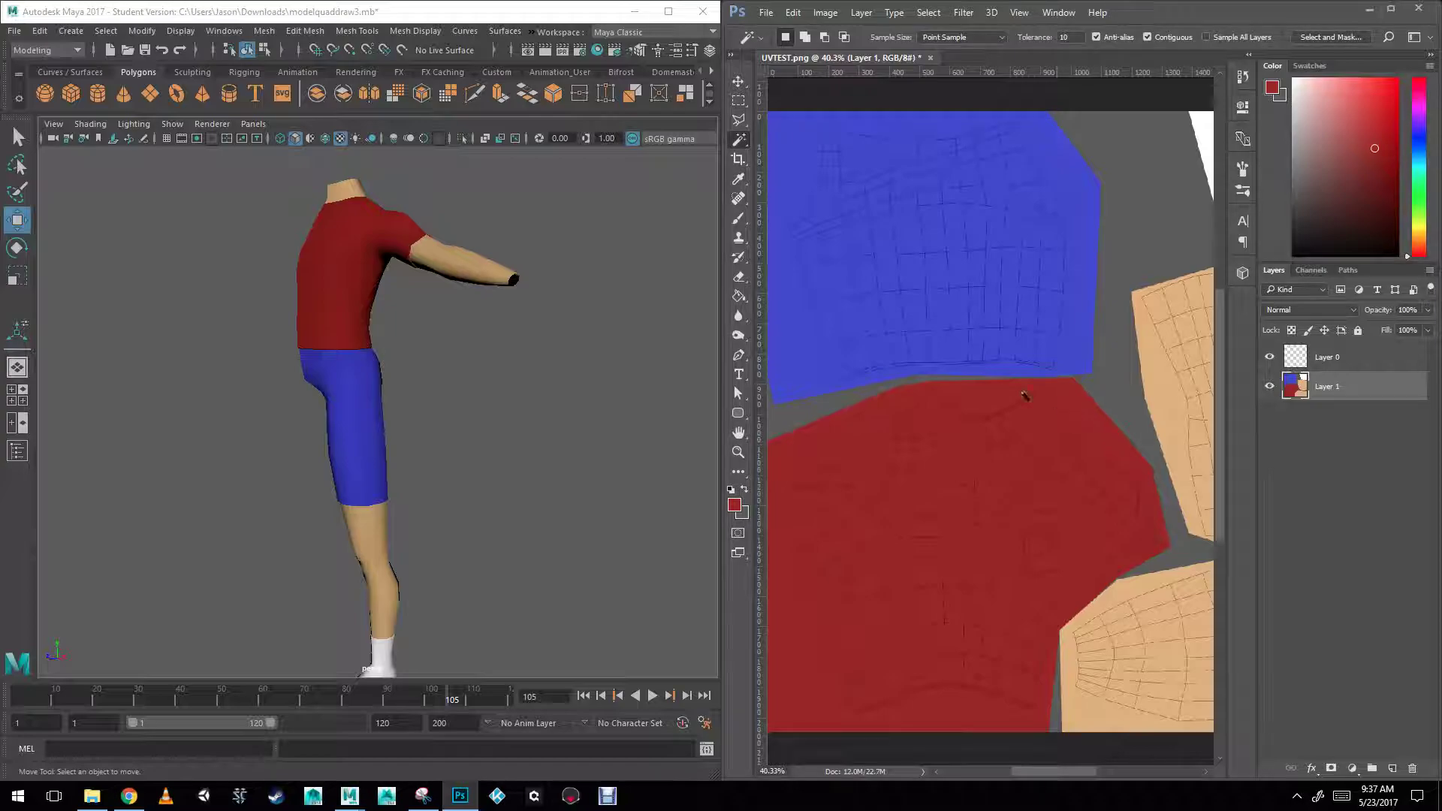
pyautogui.click(943, 431)
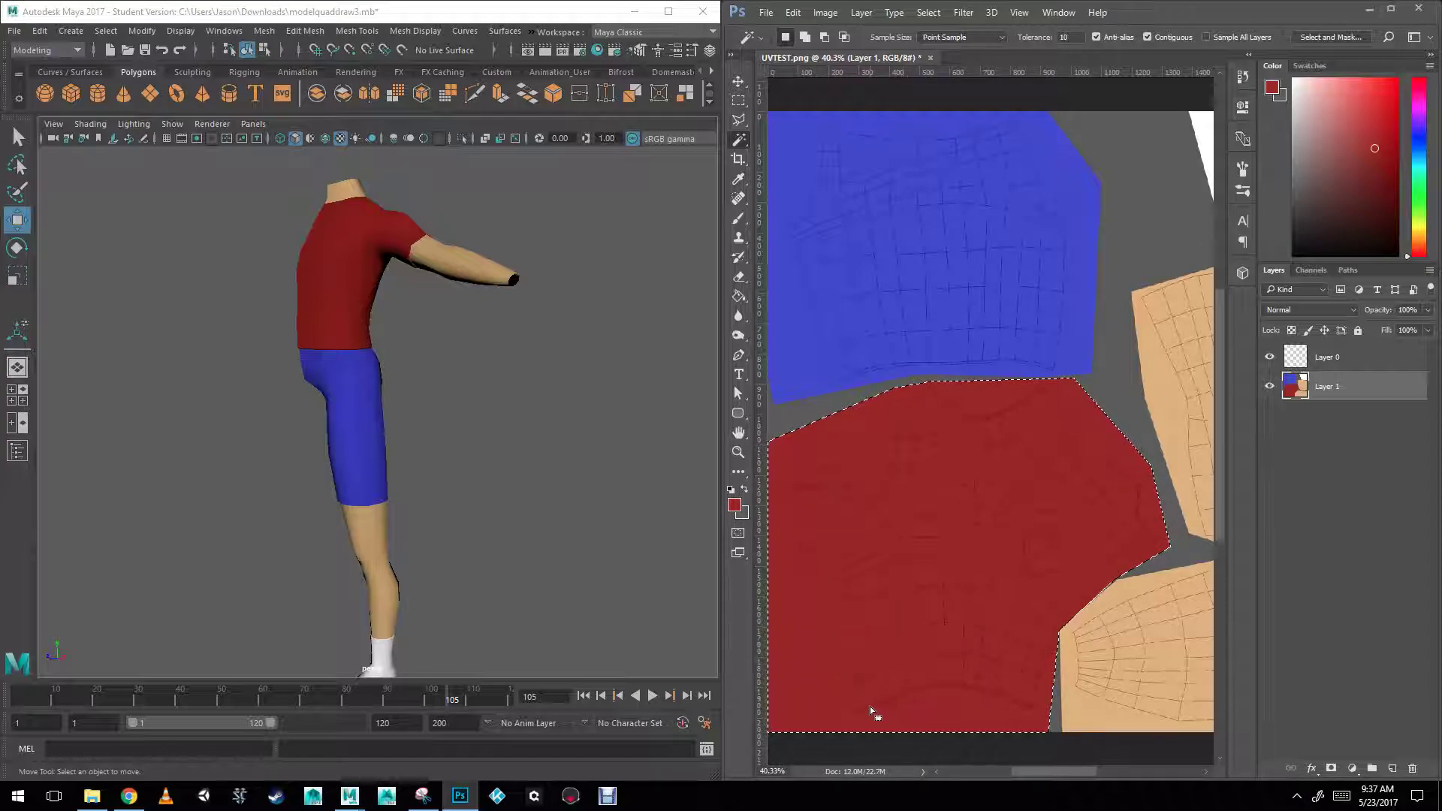
# Fill the selected shirt area with a vertical linear gradient from lighter red c54f4f at its top to the existing dark red.
pyautogui.click(745, 304)
pyautogui.click(781, 296)
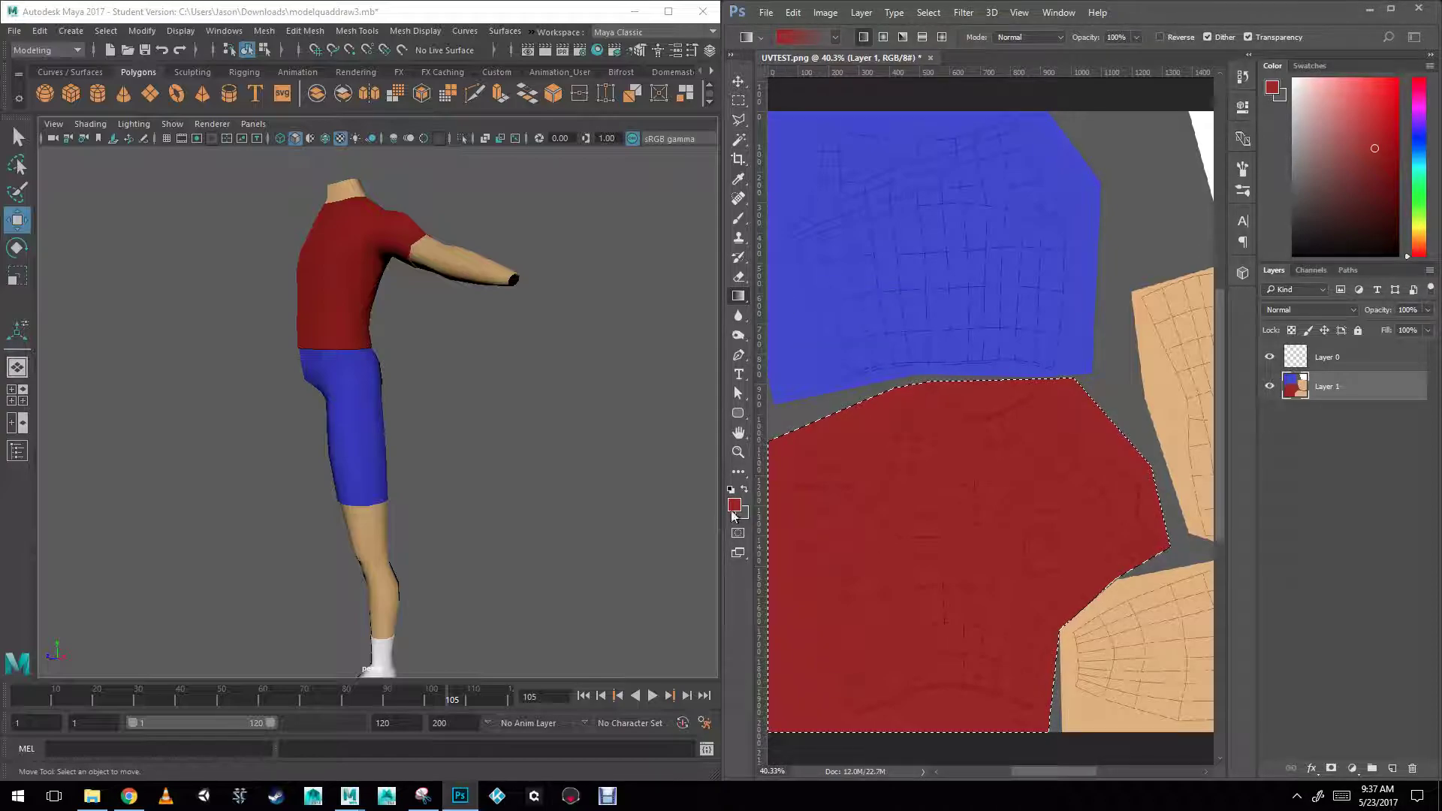
pyautogui.press('x')
pyautogui.click(734, 504)
pyautogui.click(802, 589)
pyautogui.moveTo(1084, 397); pyautogui.dragTo(1056, 366)
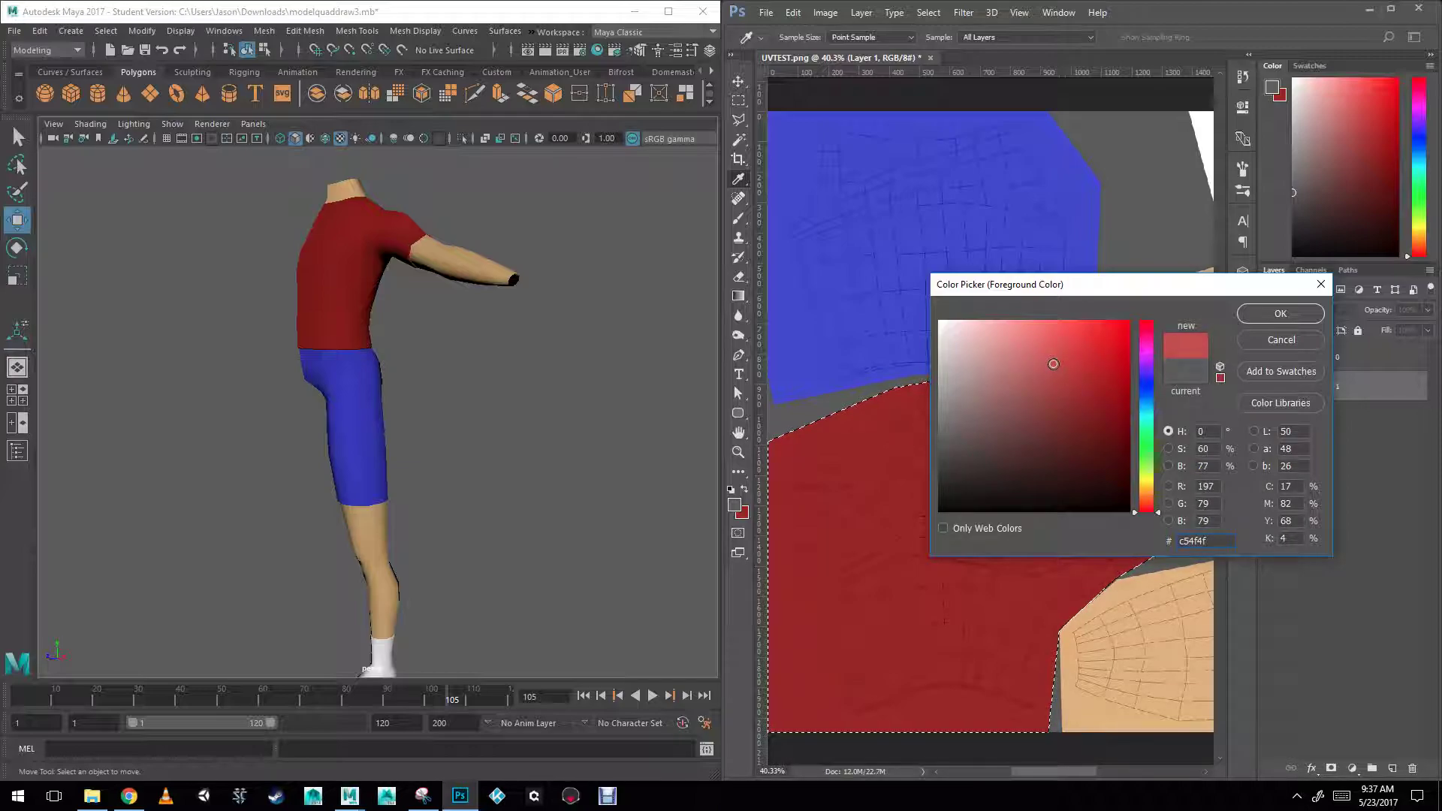
pyautogui.click(1276, 313)
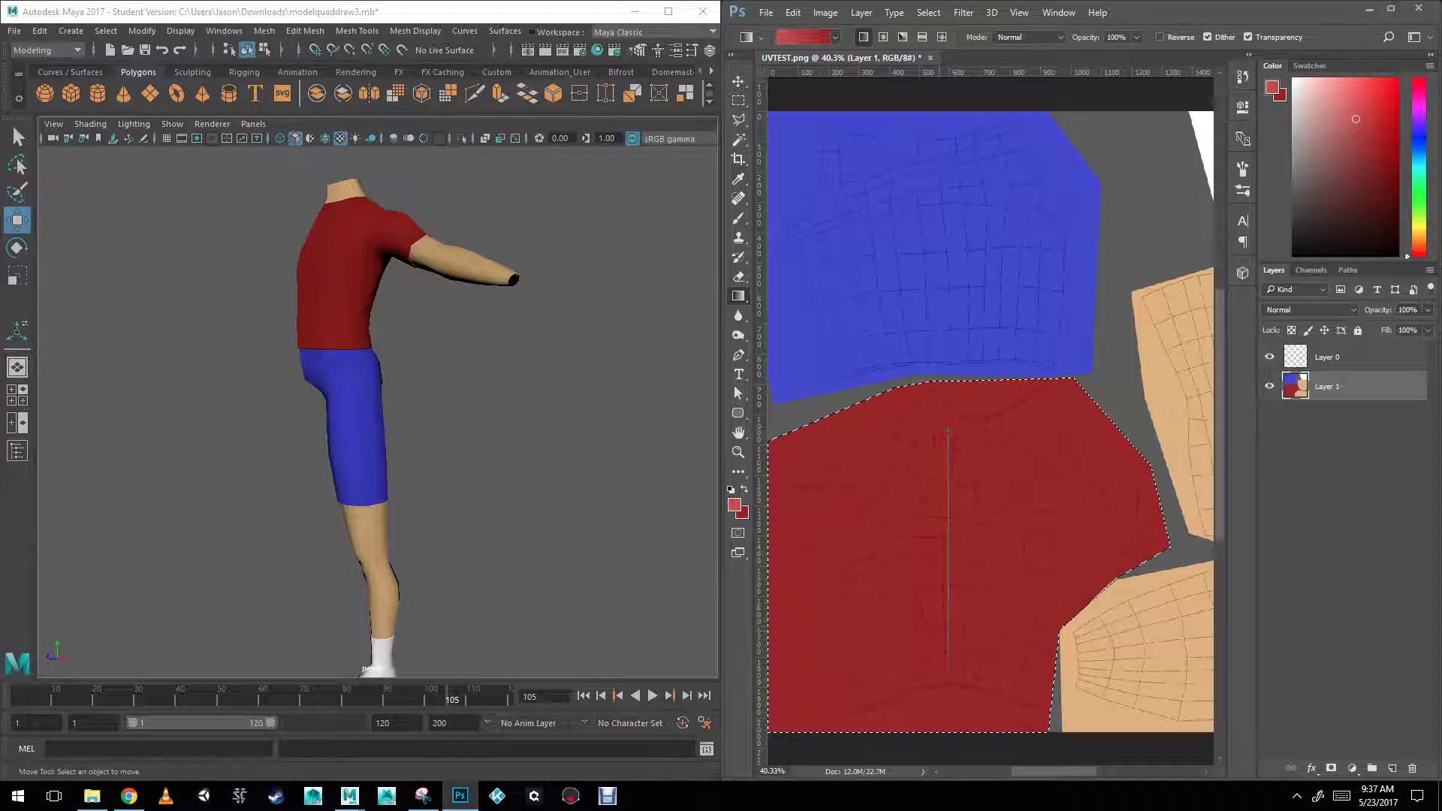
pyautogui.moveTo(944, 650); pyautogui.dragTo(944, 650)
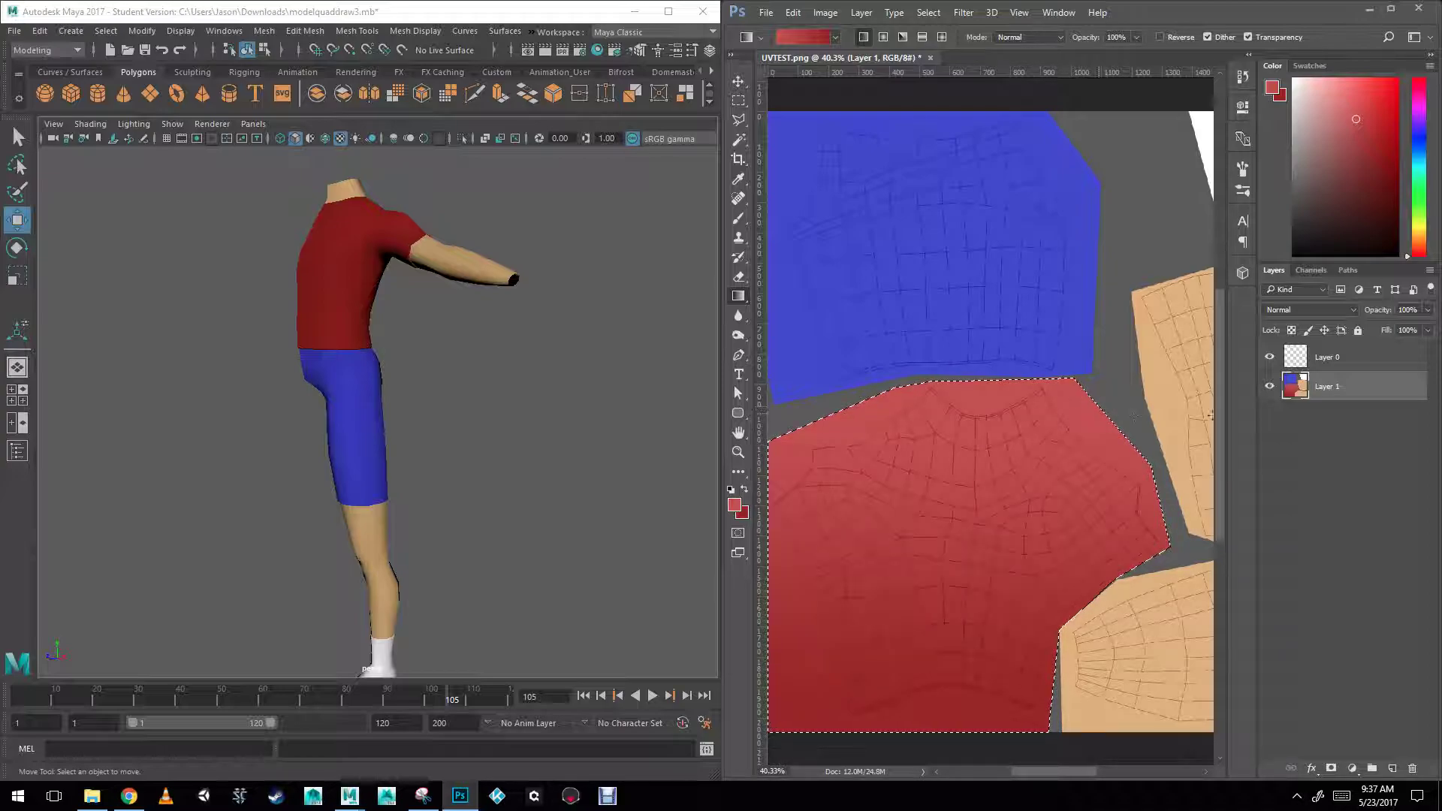
# Hide the UV wireframe on Layer 0 and deselect the shirt area.
pyautogui.click(1269, 357)
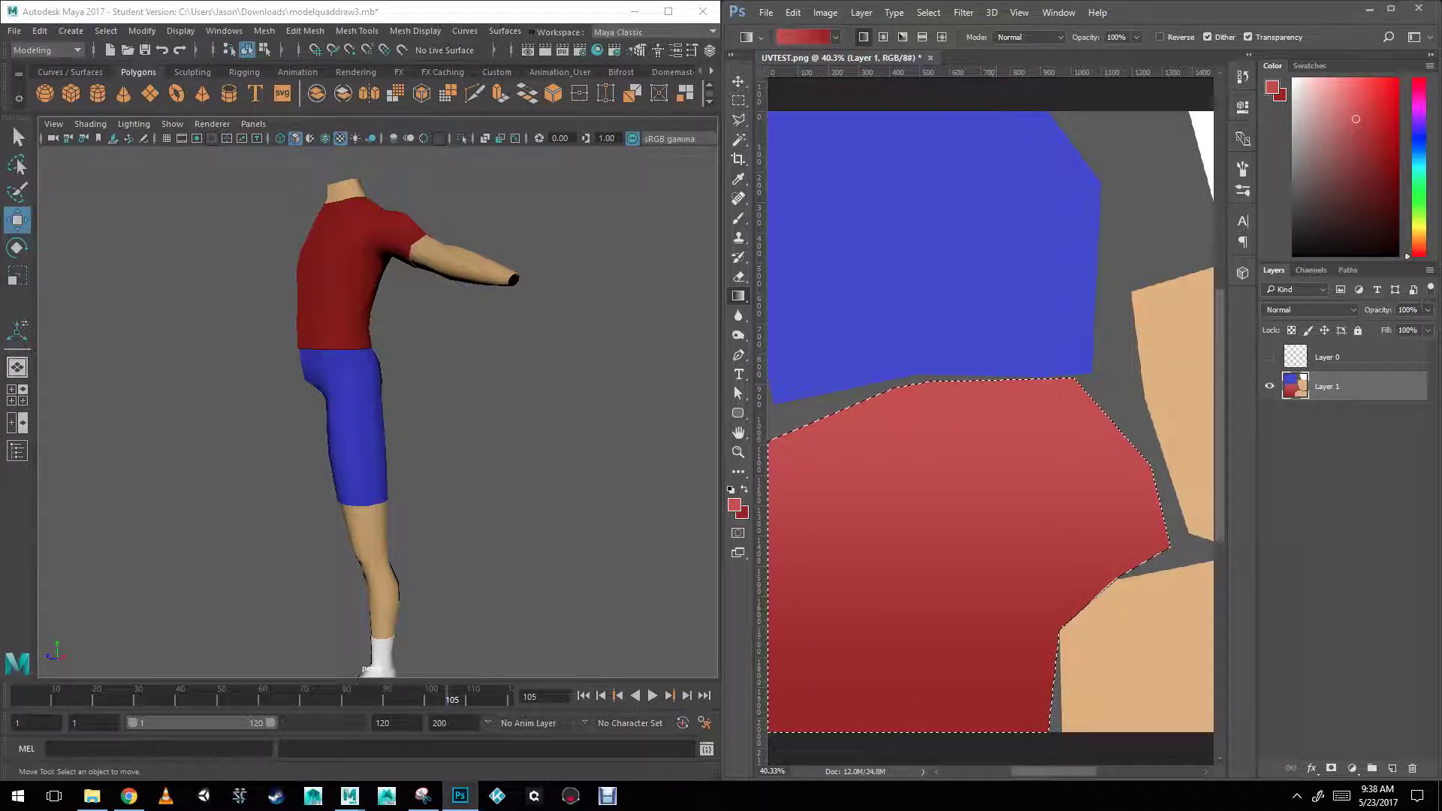
pyautogui.click(738, 99)
pyautogui.click(1041, 184)
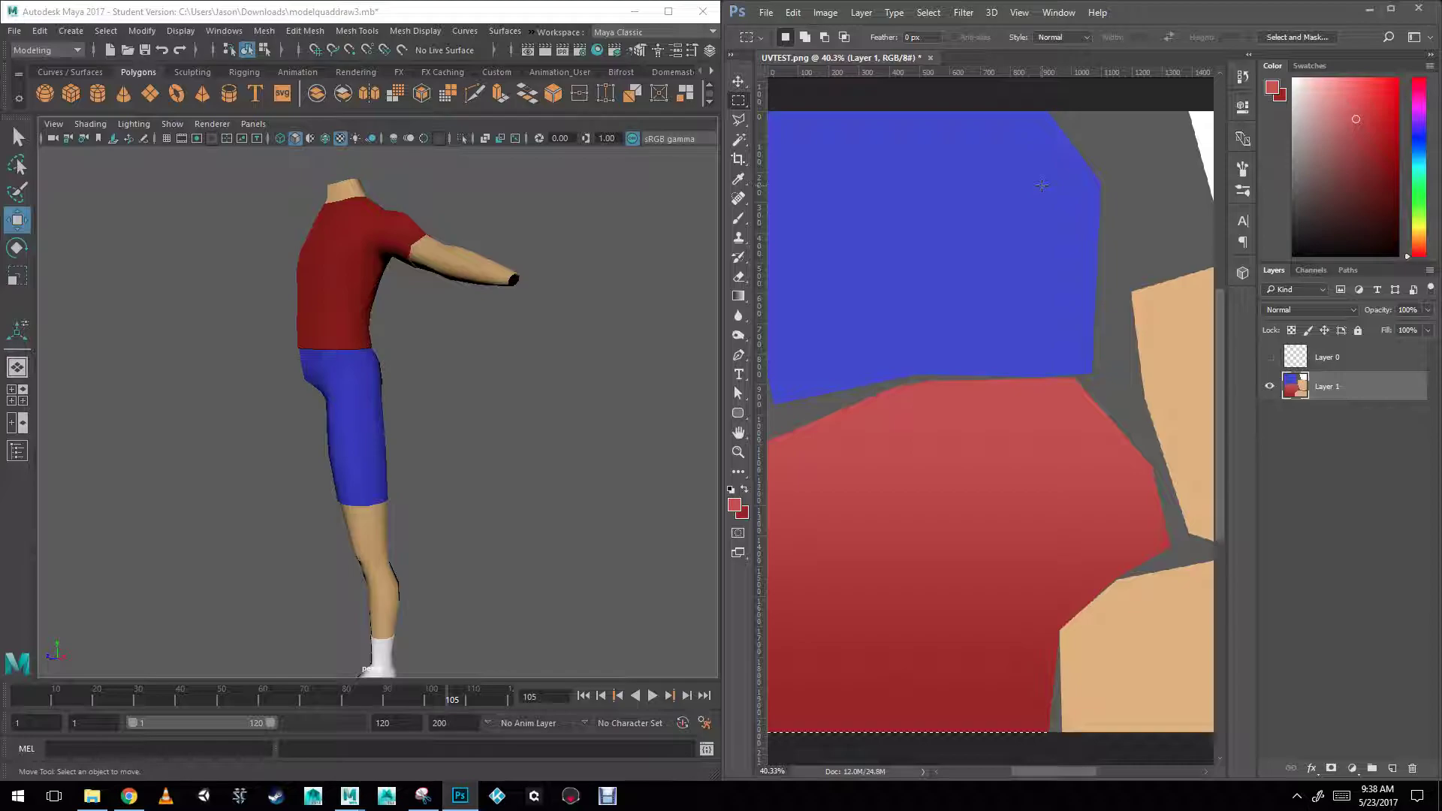
# Save the texture to the Desktop as a PNG, replacing Character_Texture.png, with smallest compression and no interlacing.
pyautogui.click(766, 13)
pyautogui.click(829, 186)
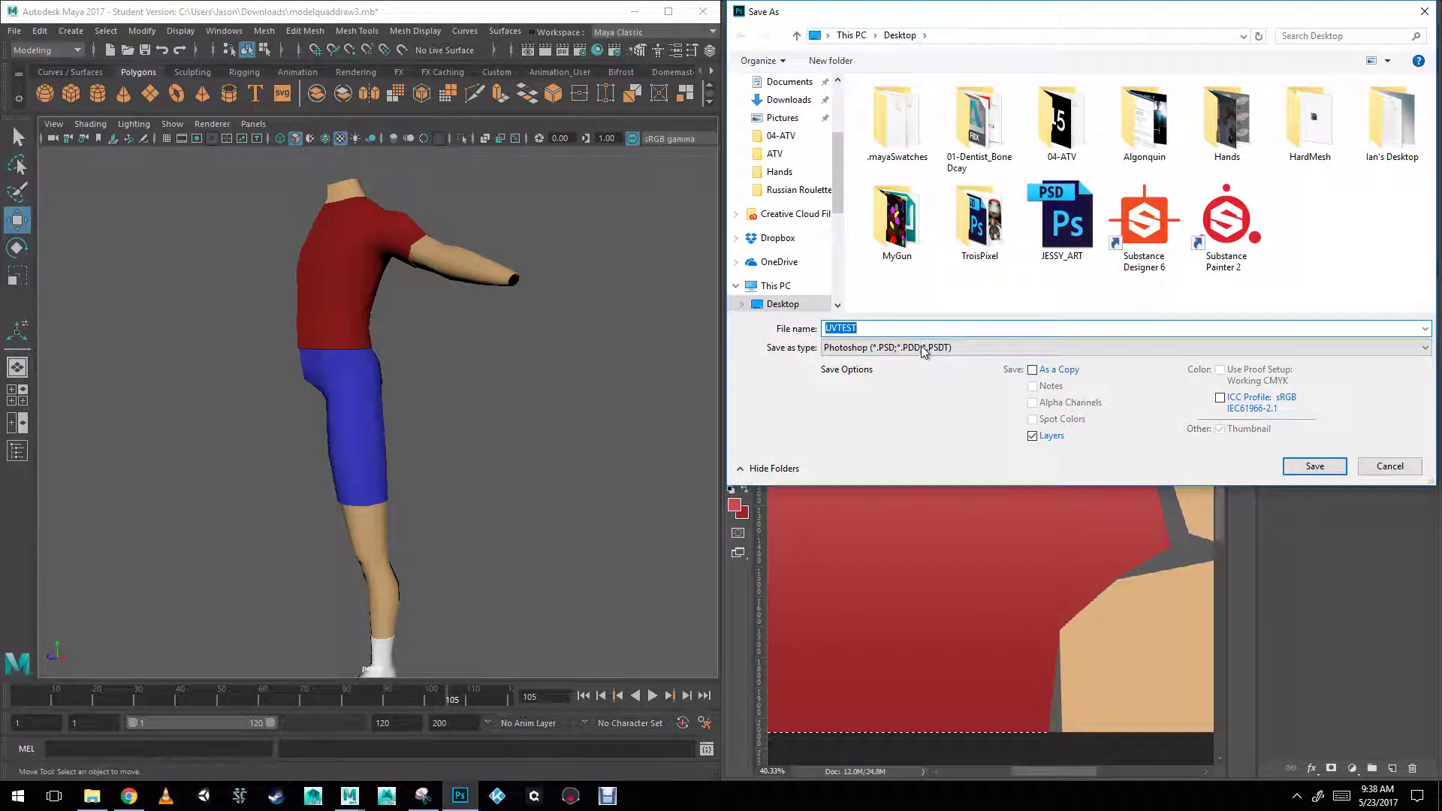
pyautogui.click(931, 349)
pyautogui.click(889, 555)
pyautogui.click(1137, 221)
pyautogui.click(1314, 466)
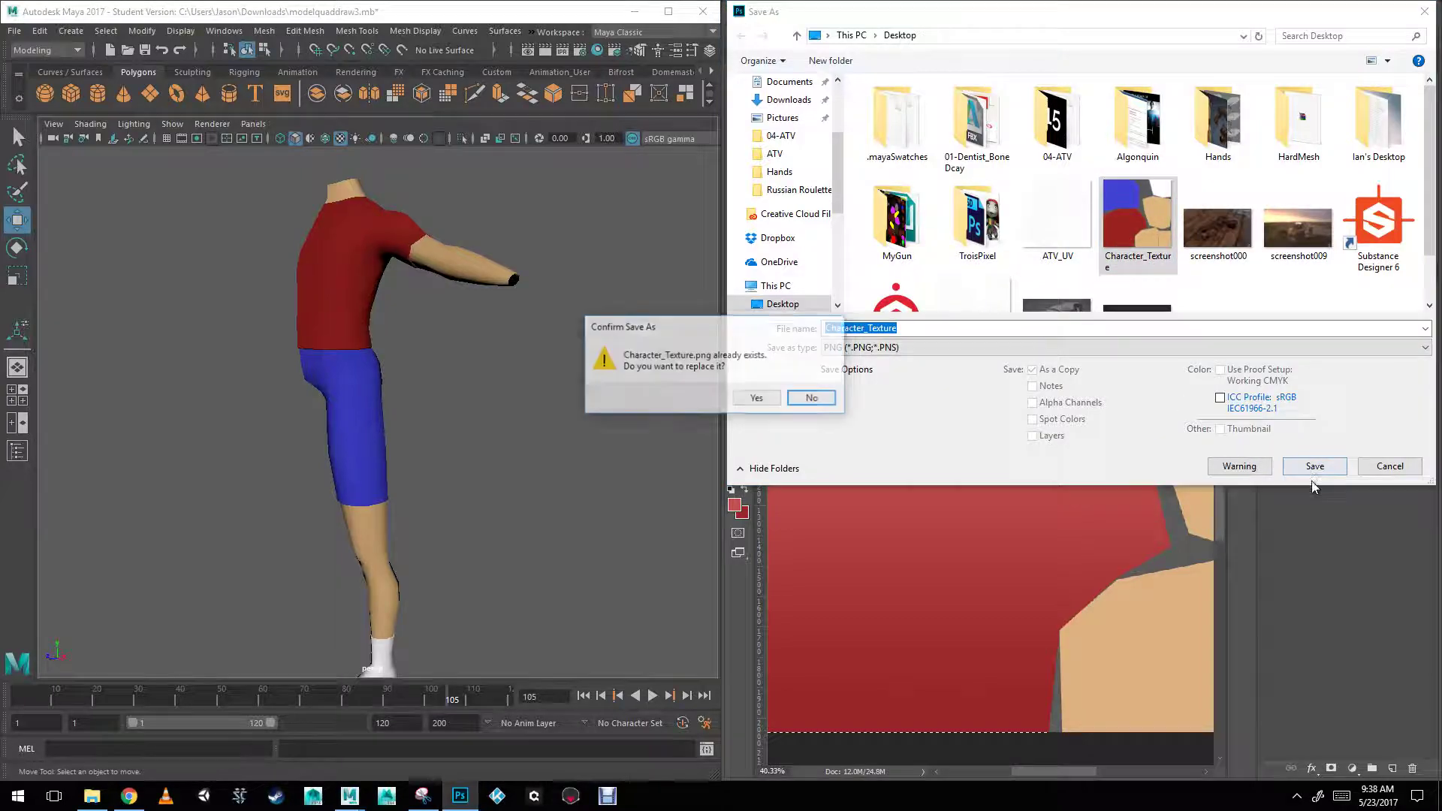
pyautogui.click(752, 398)
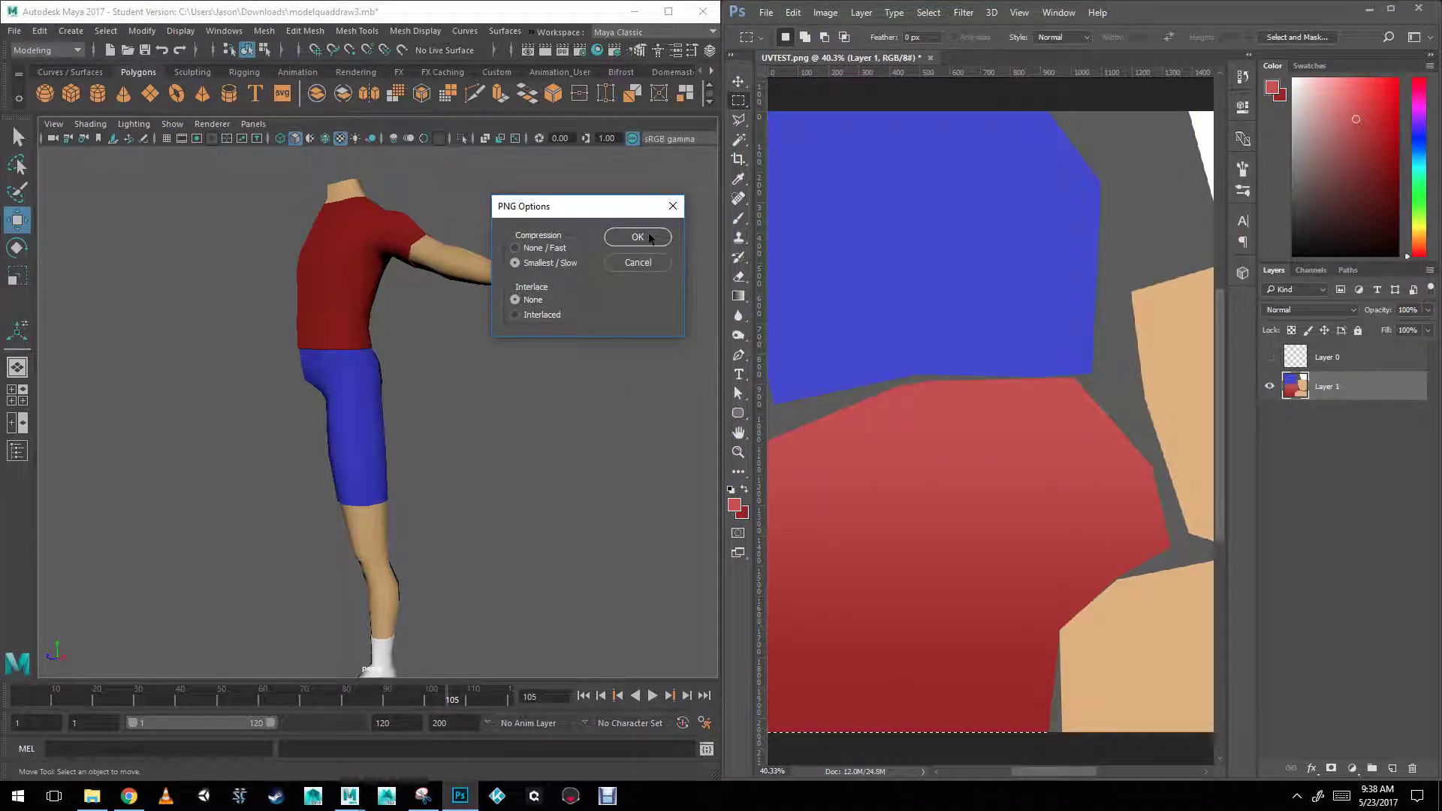
pyautogui.press('Return')
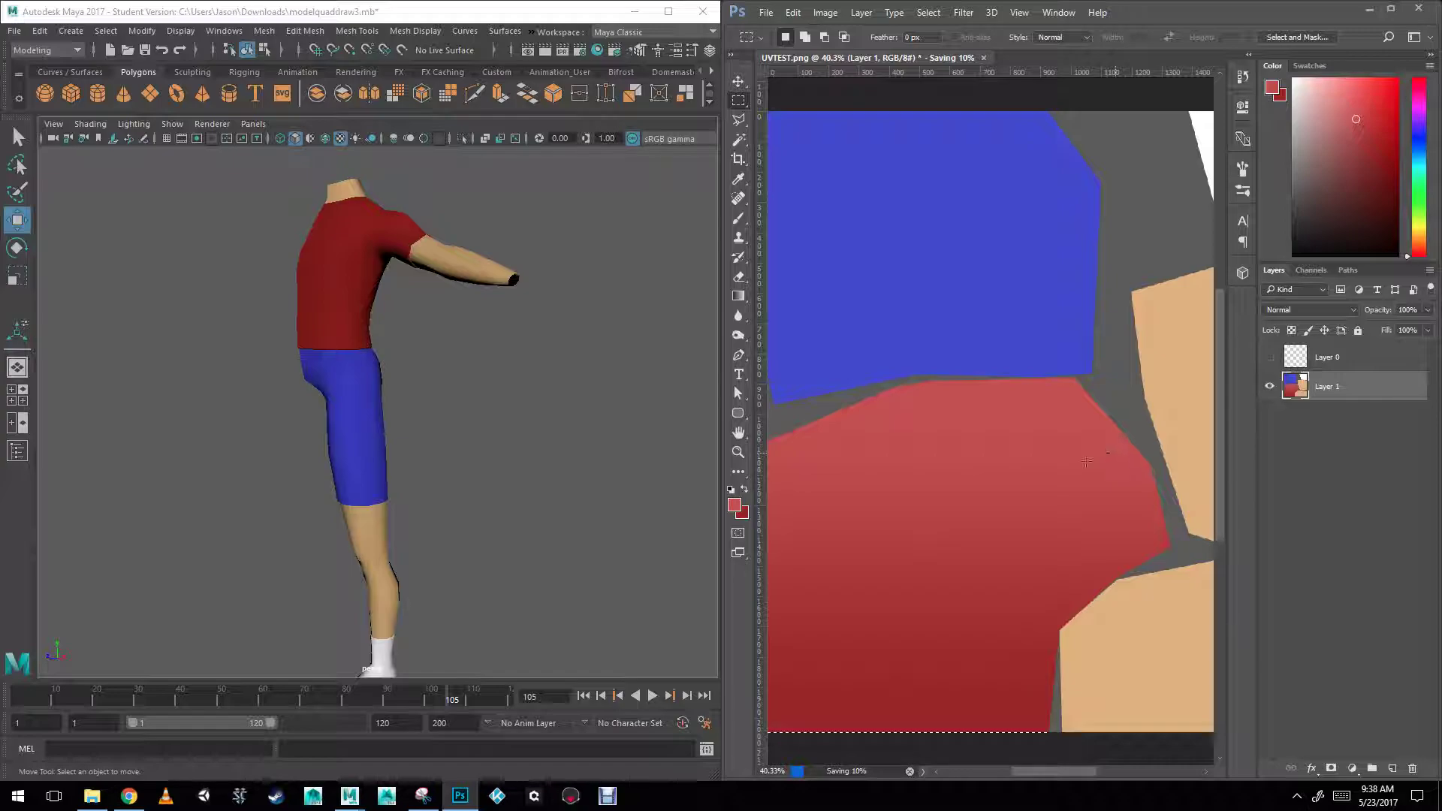
# Switch to Maya, inspect the updated shirt texture on the model and set the viewport to flat lighting.
pyautogui.keyDown('alt'); pyautogui.moveTo(418, 331); pyautogui.dragTo(364, 314); pyautogui.keyUp('alt')
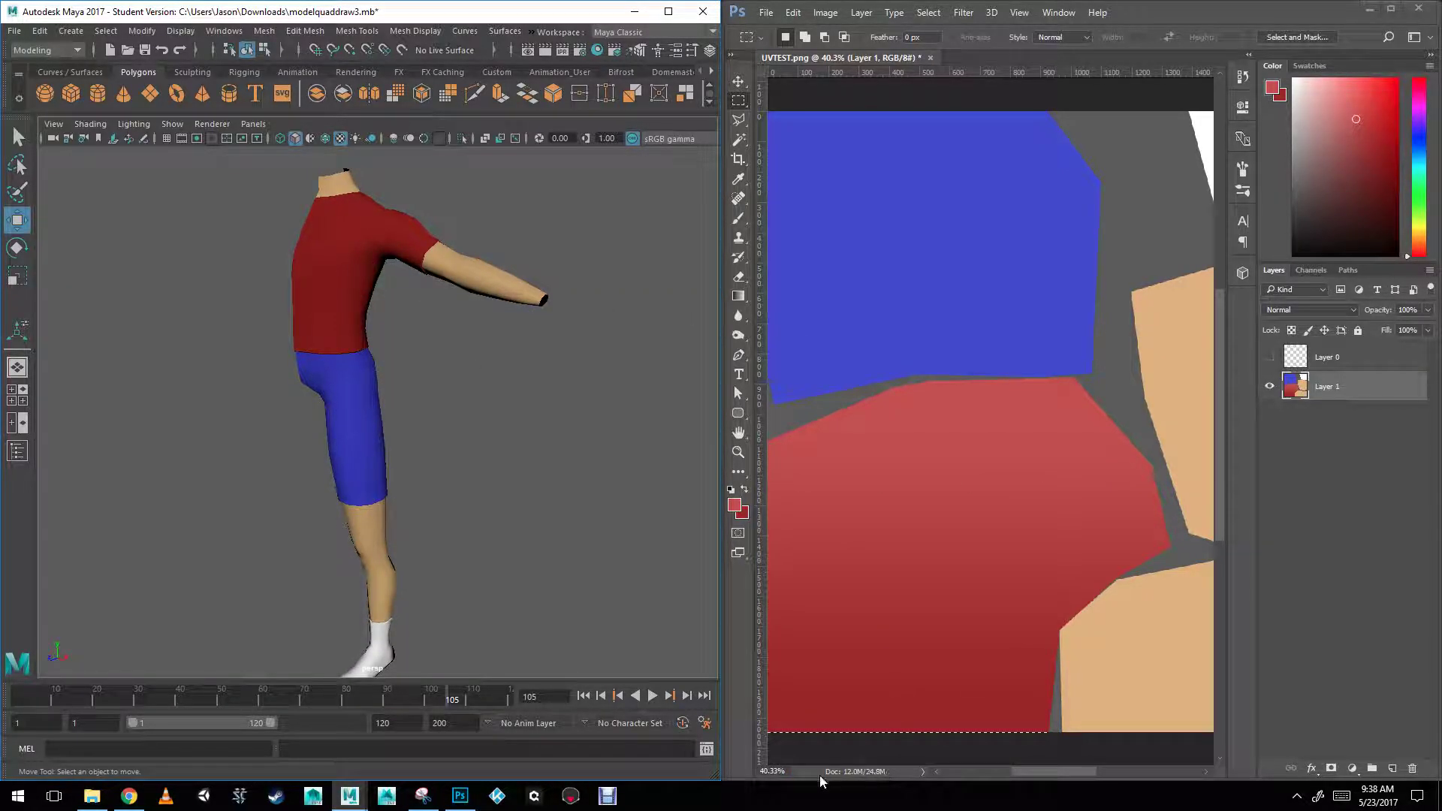
pyautogui.keyDown('alt'); pyautogui.moveTo(574, 478); pyautogui.dragTo(375, 380); pyautogui.keyUp('alt')
pyautogui.keyDown('alt'); pyautogui.moveTo(385, 286); pyautogui.dragTo(460, 389, button='right'); pyautogui.keyUp('alt')
pyautogui.keyDown('alt'); pyautogui.moveTo(451, 418); pyautogui.dragTo(398, 337); pyautogui.keyUp('alt')
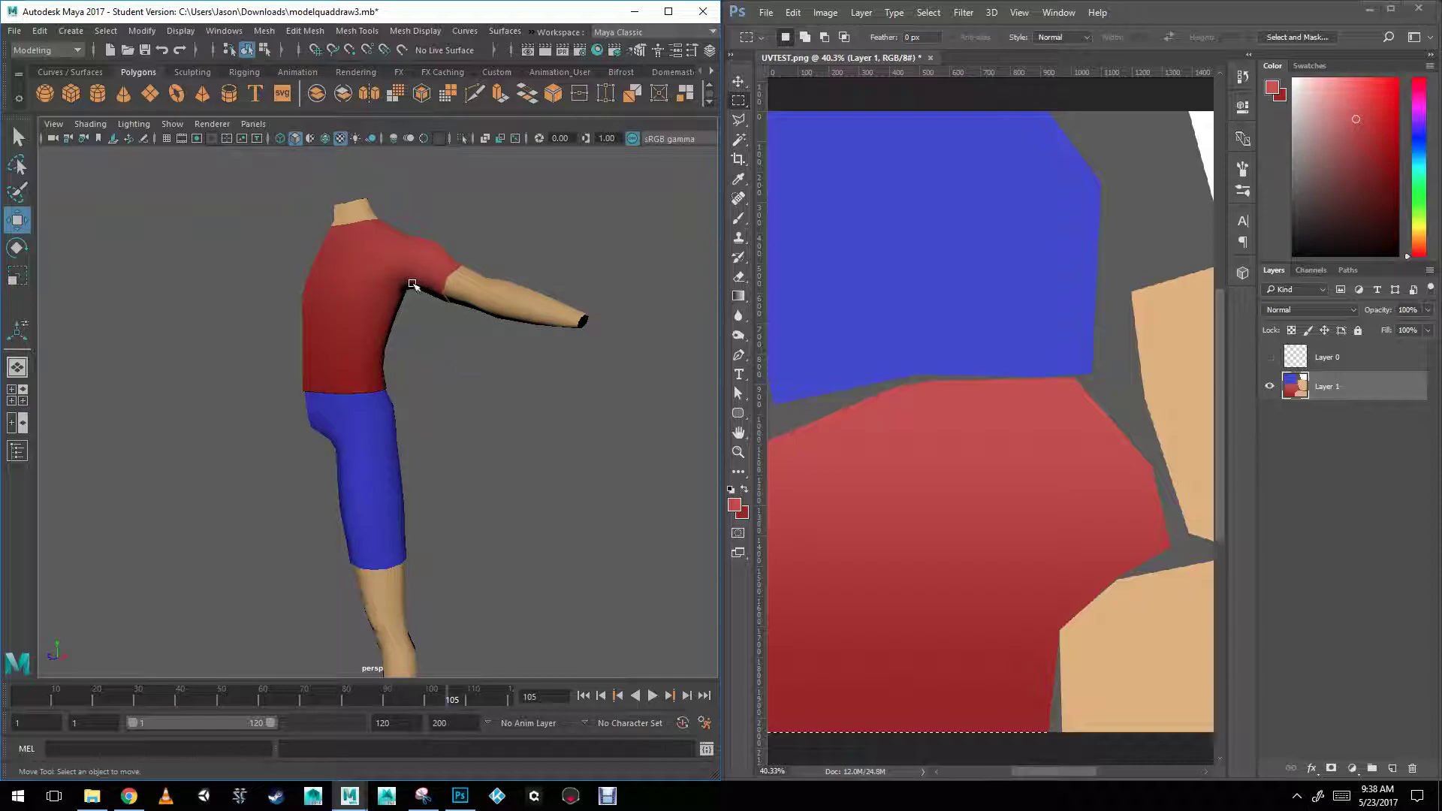
pyautogui.moveTo(444, 325)
pyautogui.keyDown('alt'); pyautogui.mouseDown()
pyautogui.moveTo(380, 428)
pyautogui.moveTo(399, 267)
pyautogui.moveTo(499, 263)
pyautogui.moveTo(461, 308)
pyautogui.moveTo(395, 225)
pyautogui.moveTo(418, 335)
pyautogui.mouseUp(); pyautogui.keyUp('alt')
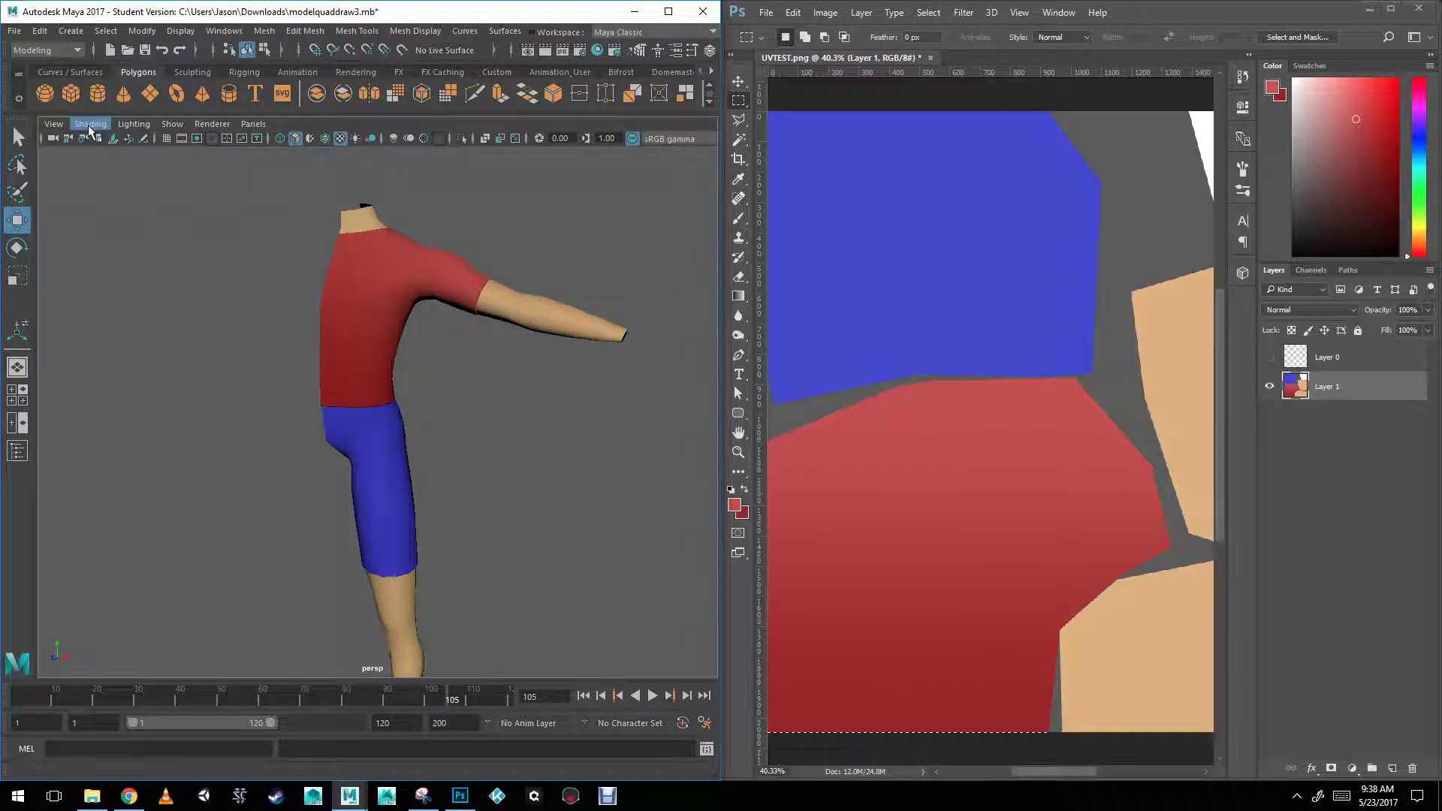
pyautogui.click(132, 125)
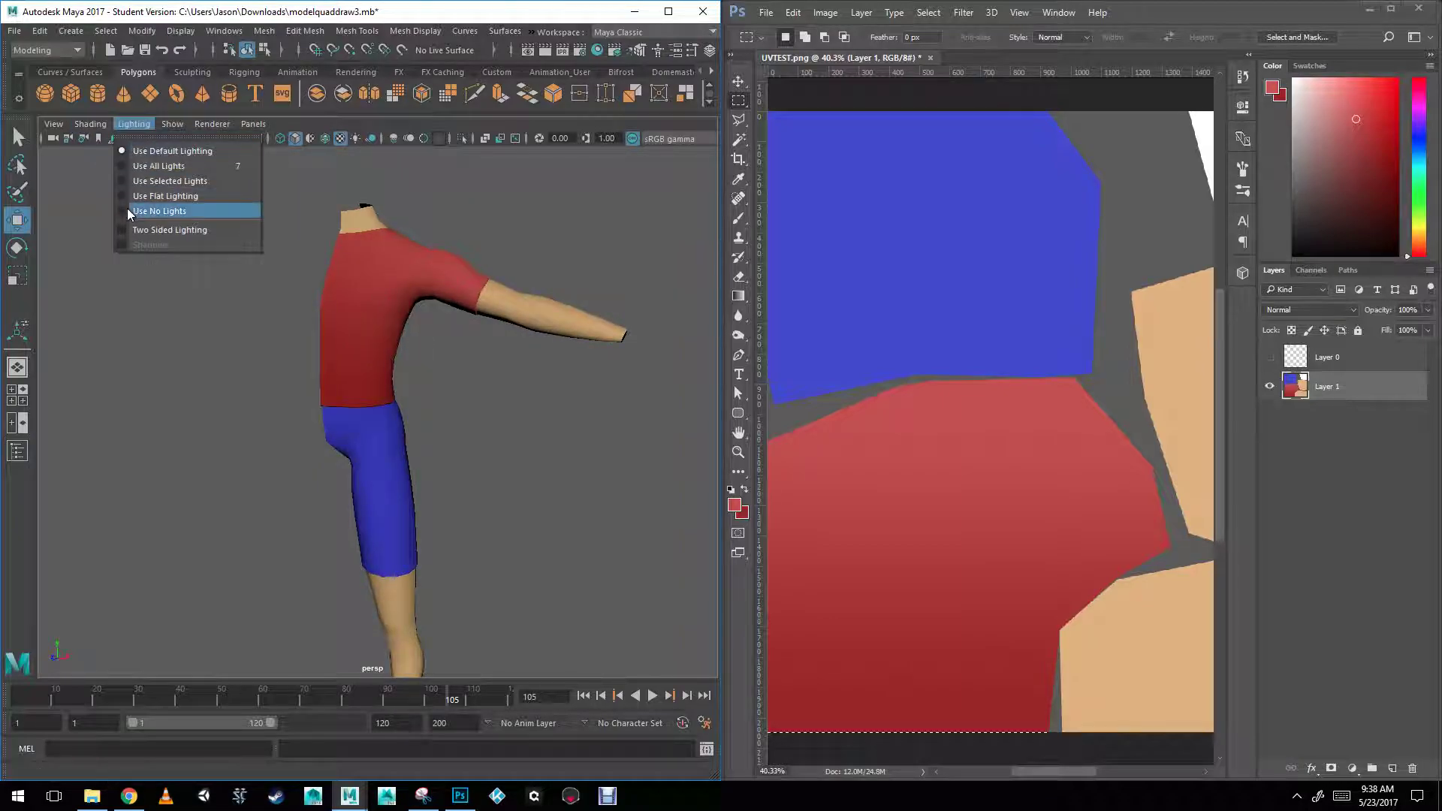
pyautogui.click(144, 197)
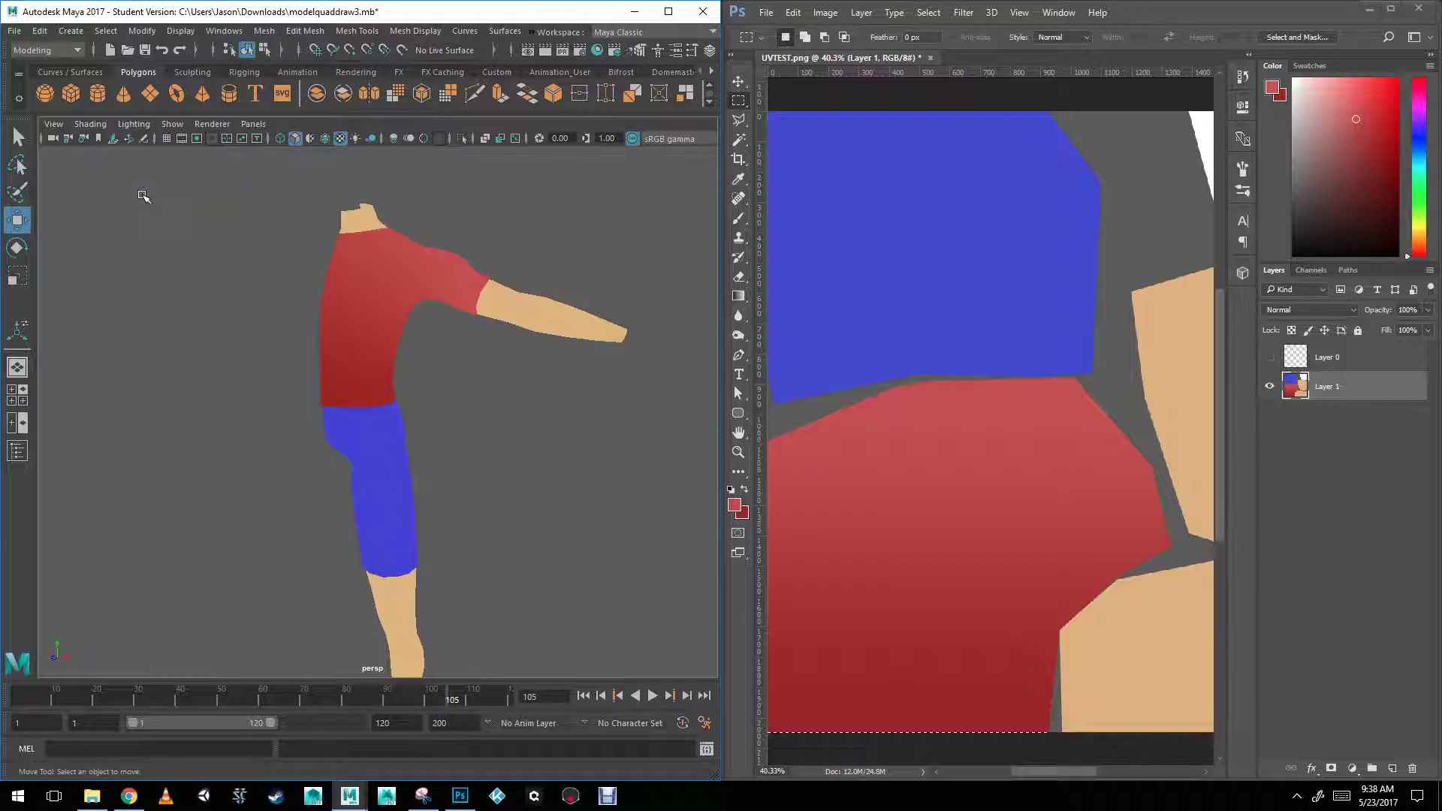
pyautogui.keyDown('alt'); pyautogui.moveTo(391, 432); pyautogui.dragTo(450, 418); pyautogui.keyUp('alt')
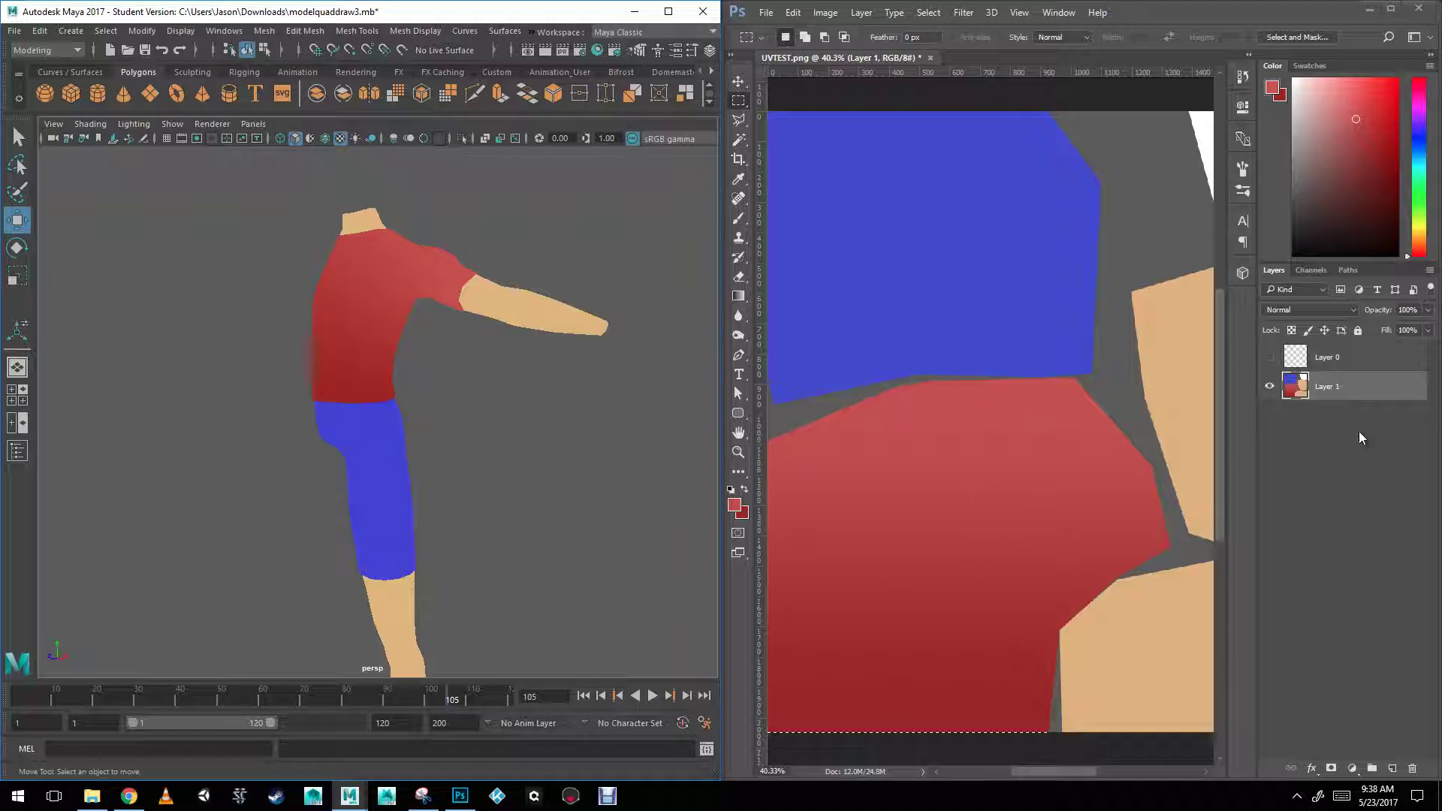
# Show the UV wireframe on Layer 0 and select the model in Maya to compare its chest mesh with the UV layout.
pyautogui.click(739, 100)
pyautogui.click(820, 115)
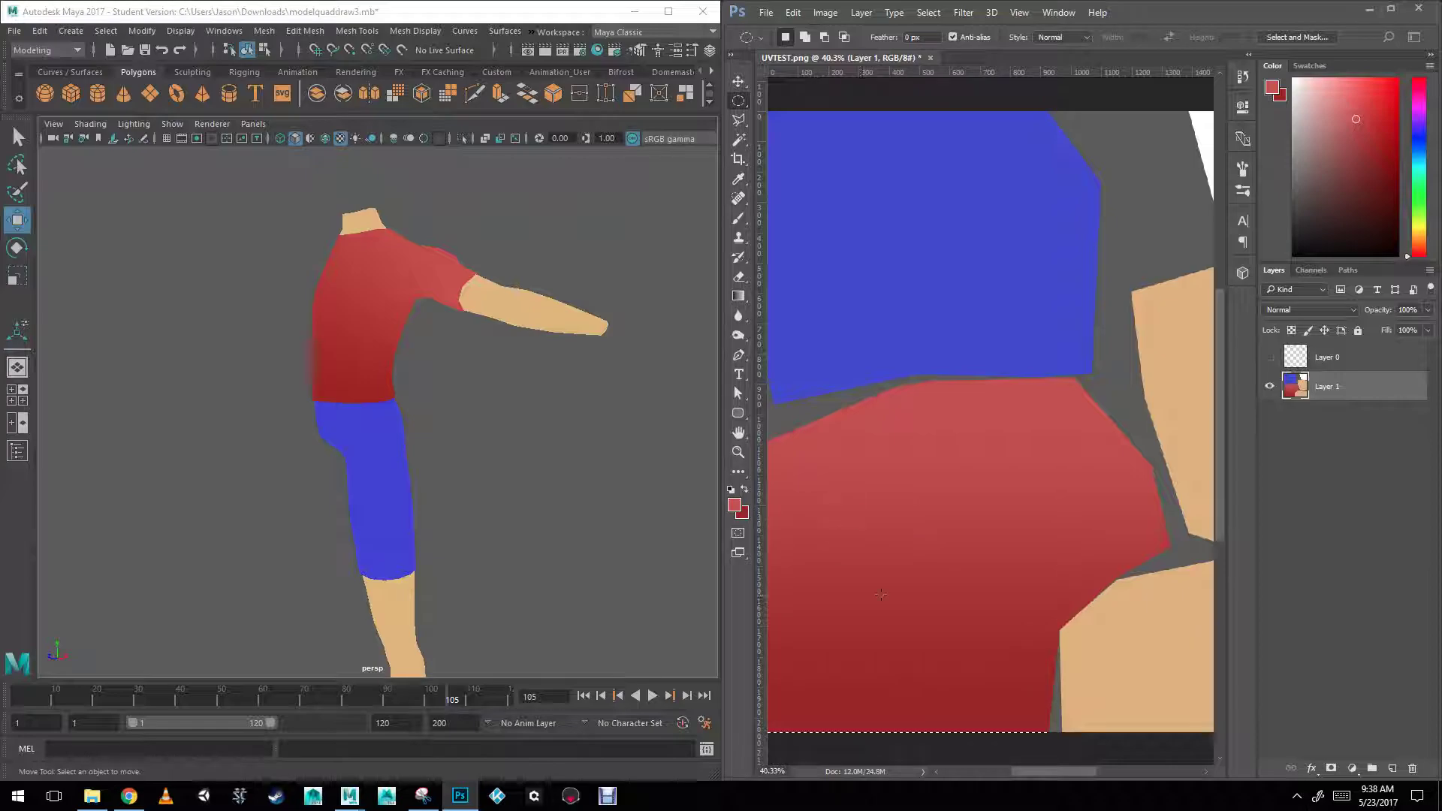
pyautogui.click(1269, 357)
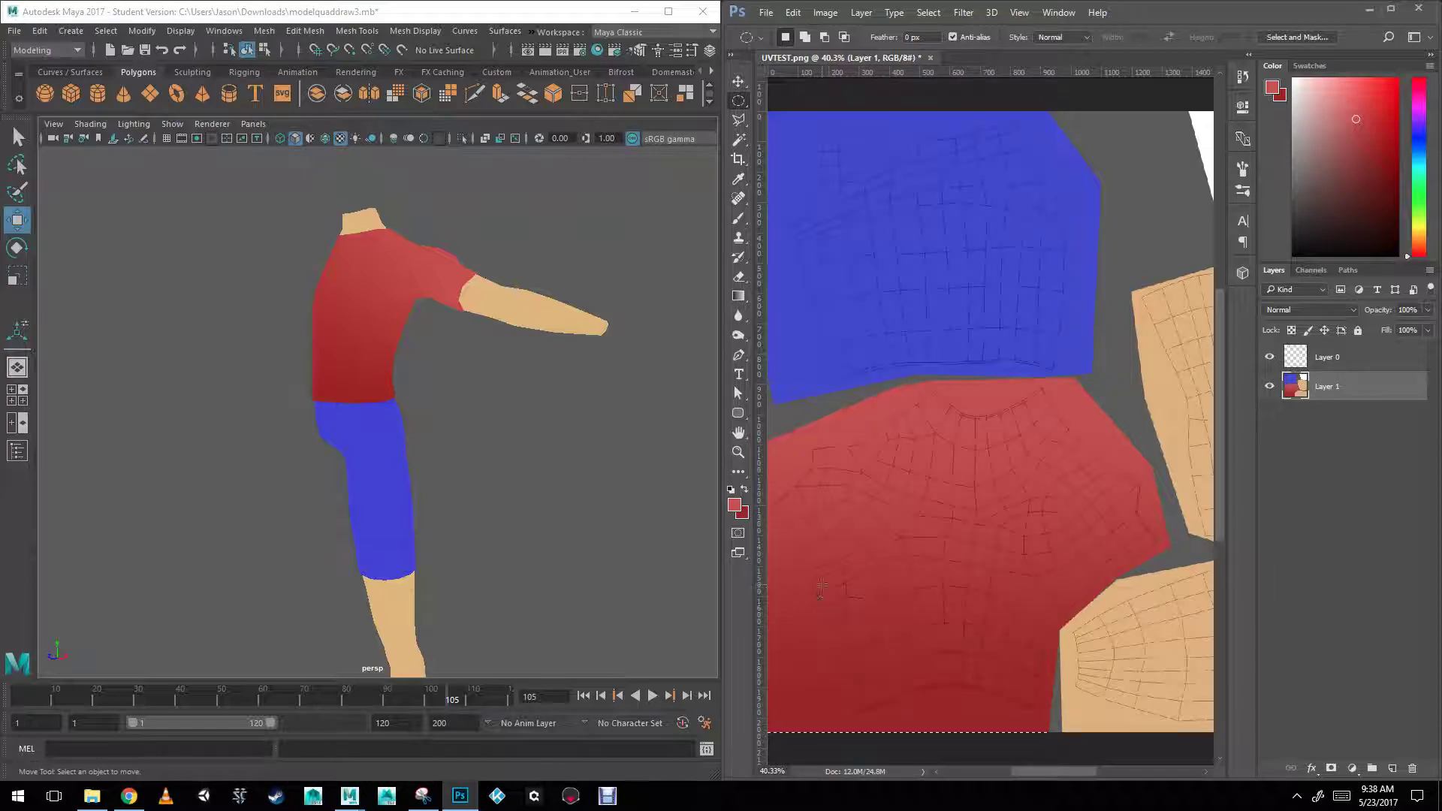
pyautogui.scroll(-1, 961, 562)
pyautogui.keyDown('alt'); pyautogui.scroll(3, 970, 467); pyautogui.keyUp('alt')
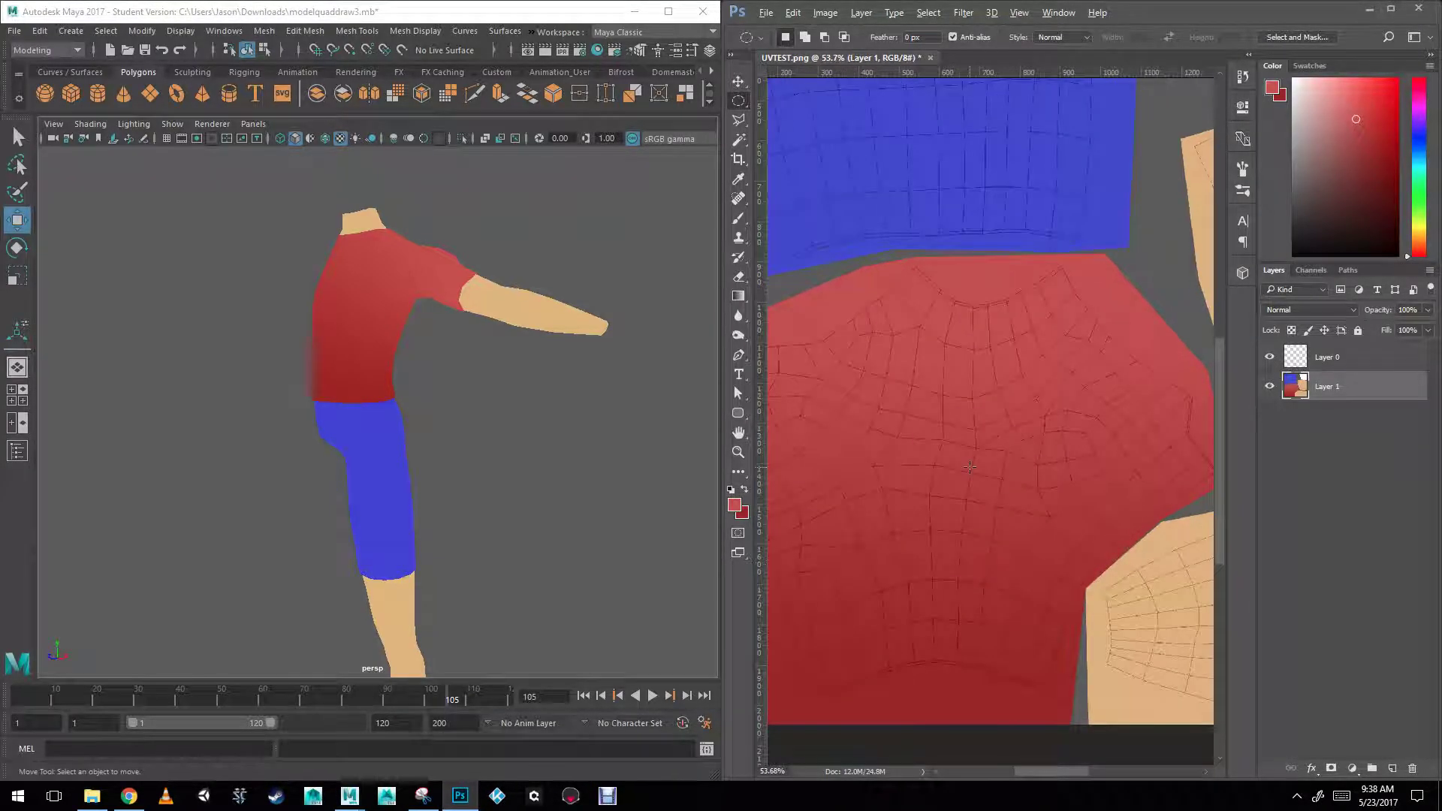
pyautogui.click(390, 298)
pyautogui.scroll(4, 420, 301)
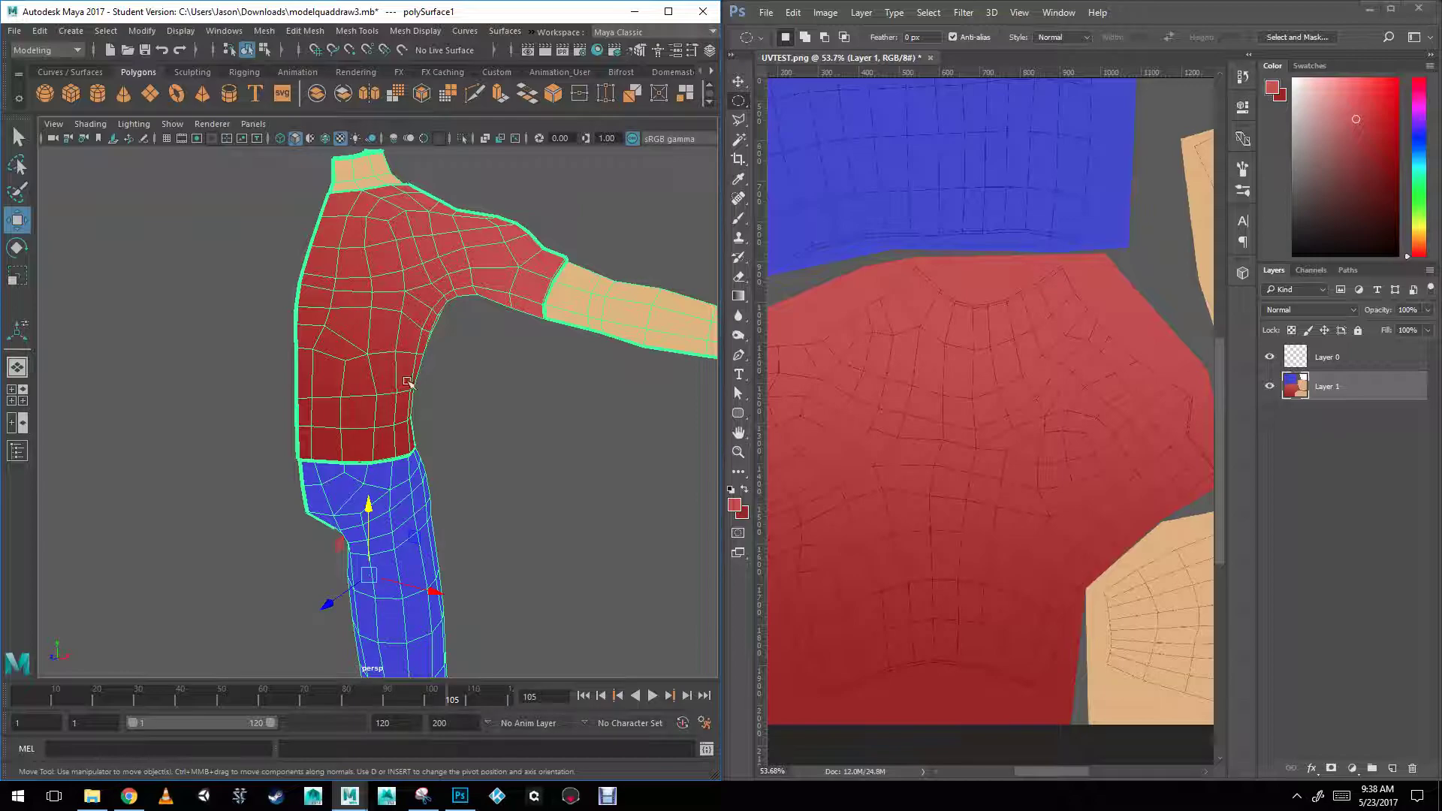
# Draw a small horizontal elliptical selection on the chest of the shirt texture and fill it with white on a new layer.
pyautogui.moveTo(1036, 770); pyautogui.dragTo(1023, 771)
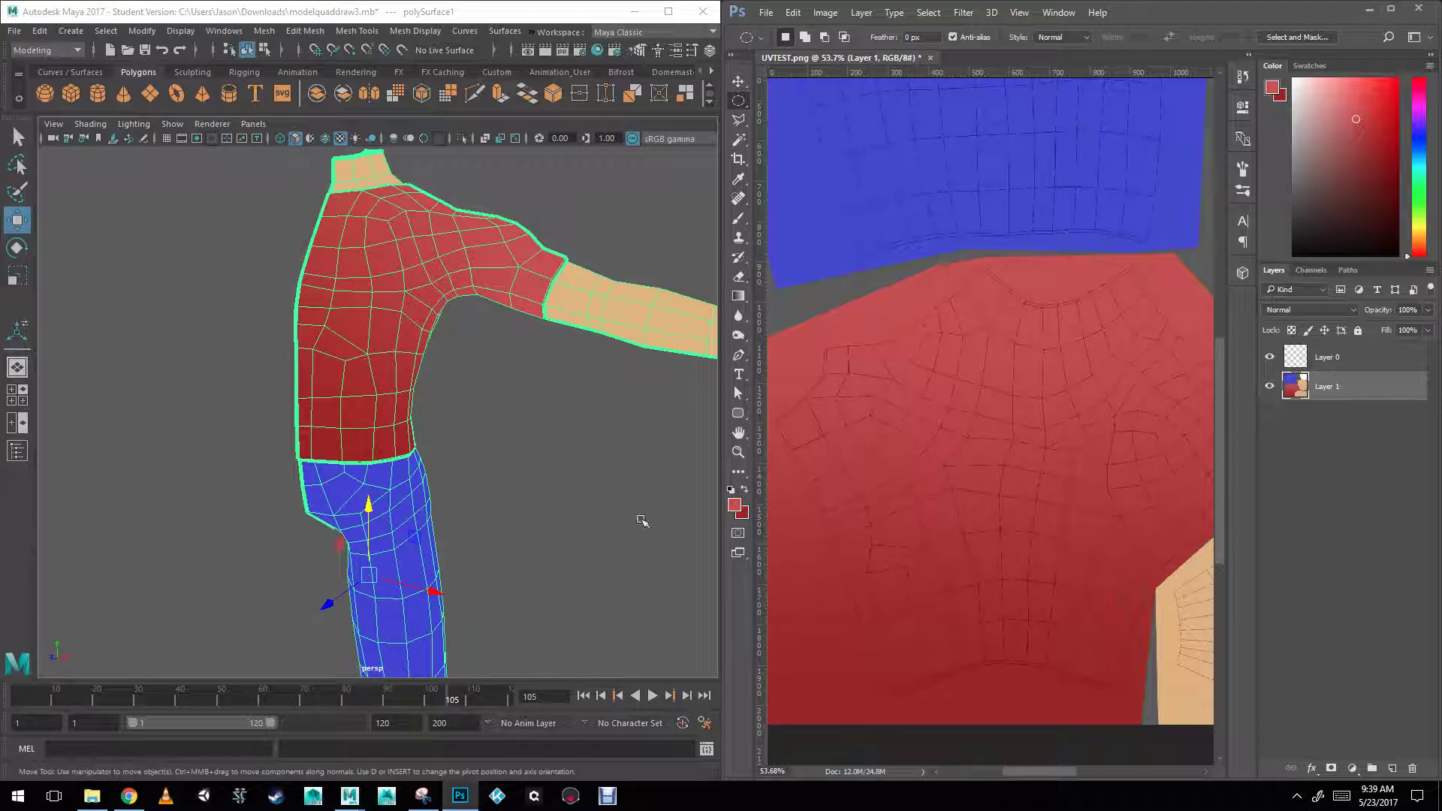
pyautogui.moveTo(870, 473); pyautogui.dragTo(912, 492)
pyautogui.click(1391, 768)
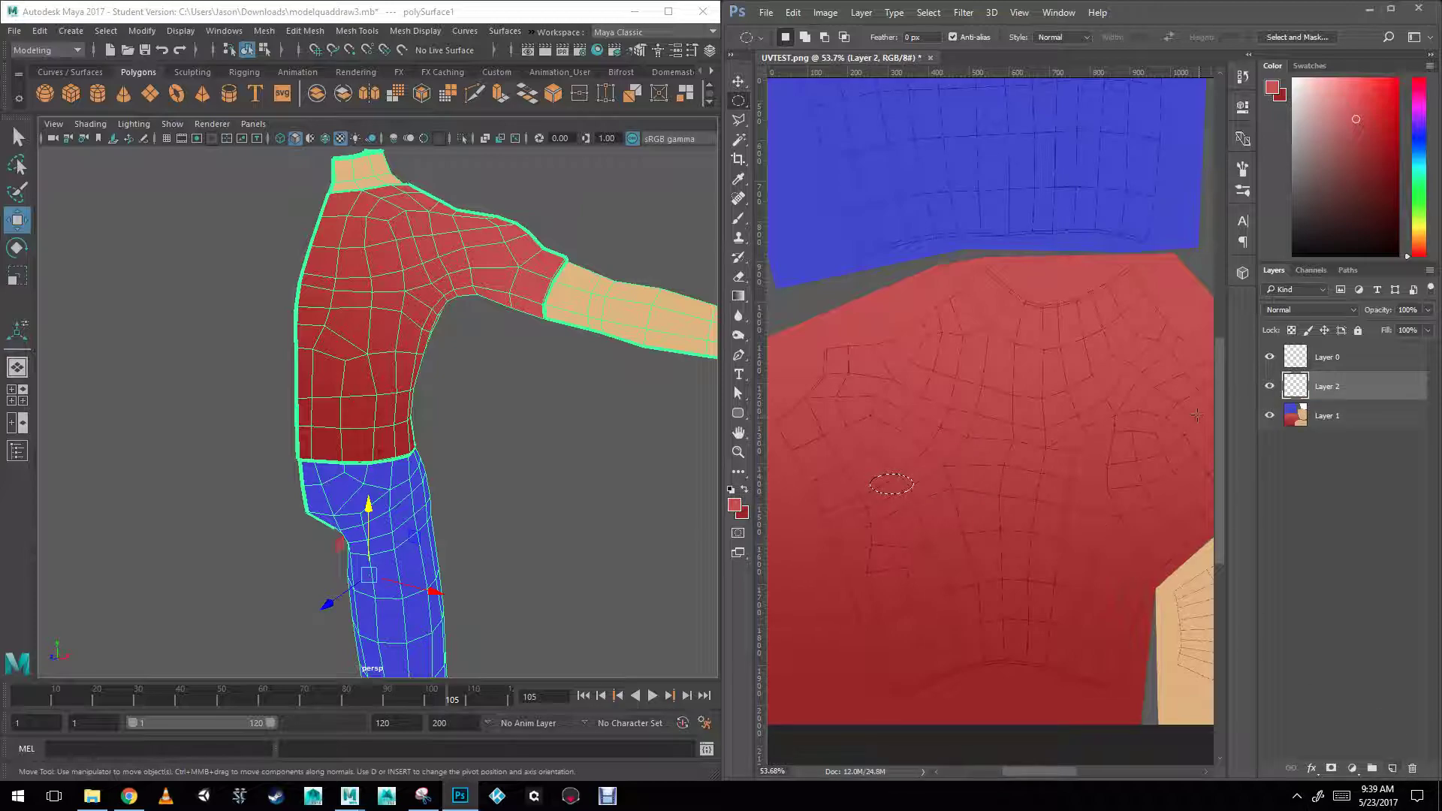
pyautogui.click(1293, 80)
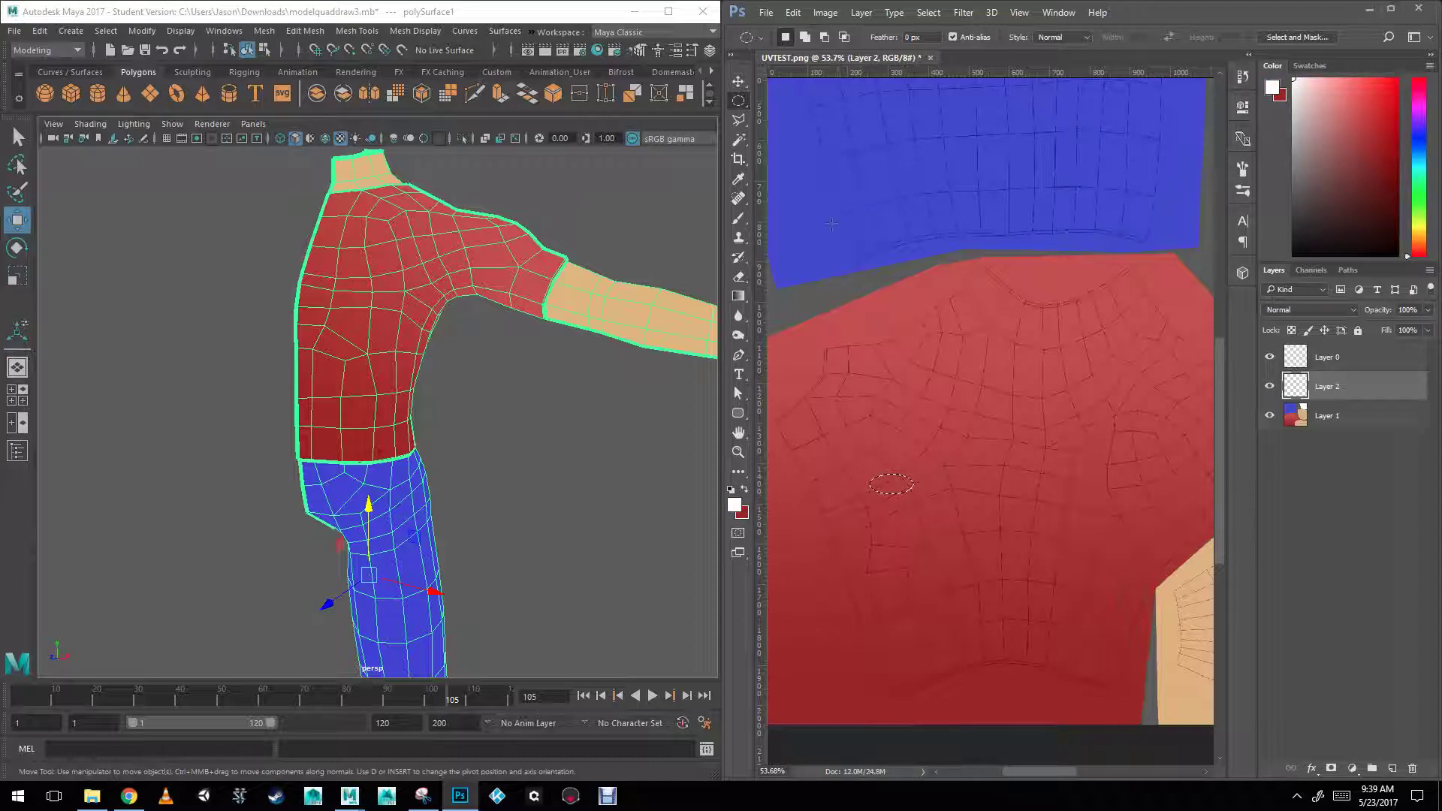
pyautogui.rightClick(738, 299)
pyautogui.click(788, 311)
pyautogui.click(903, 492)
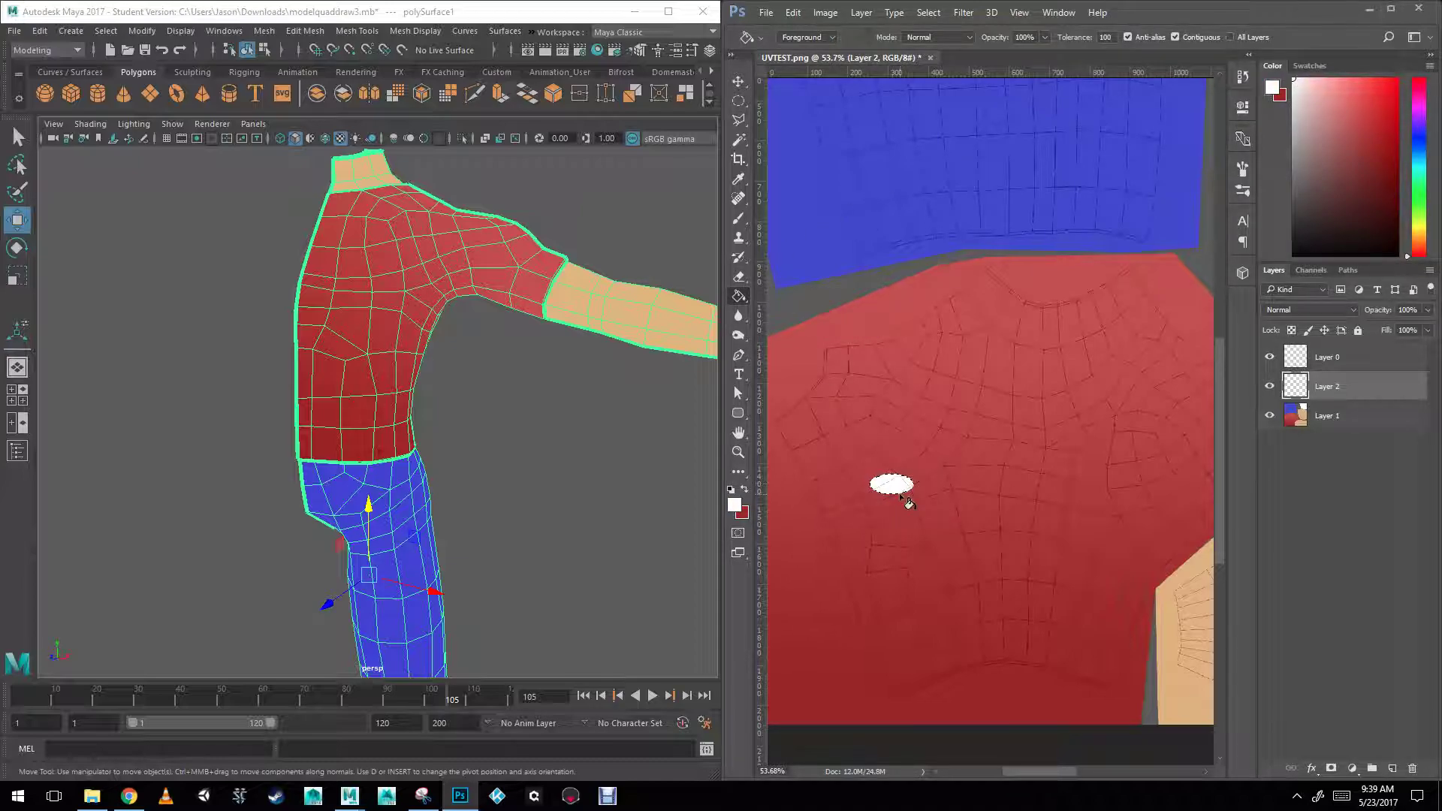
# Deselect the white ellipse, move it slightly up and rotate it about -17.9° with Free Transform.
pyautogui.click(738, 101)
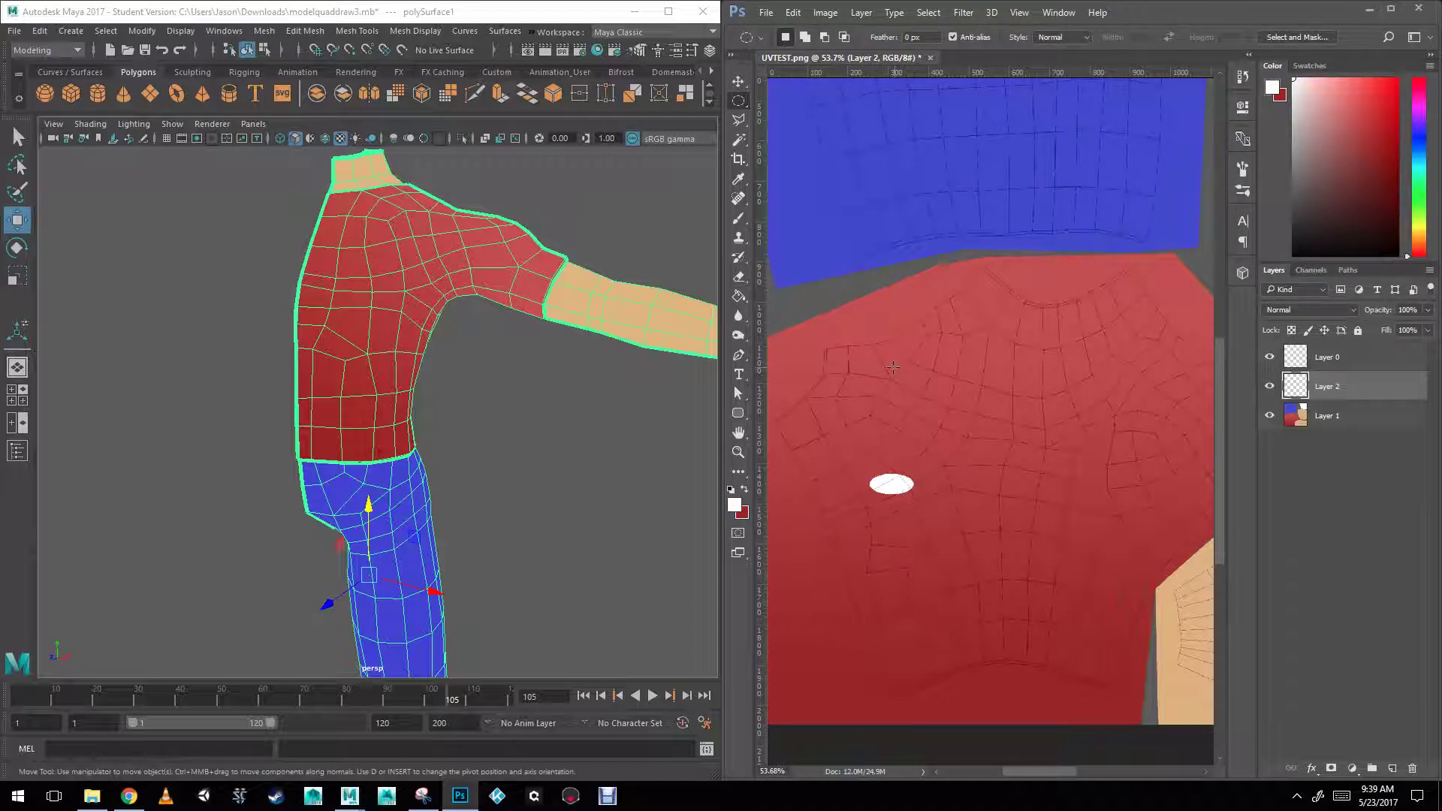
pyautogui.click(738, 81)
pyautogui.moveTo(885, 300); pyautogui.dragTo(882, 308)
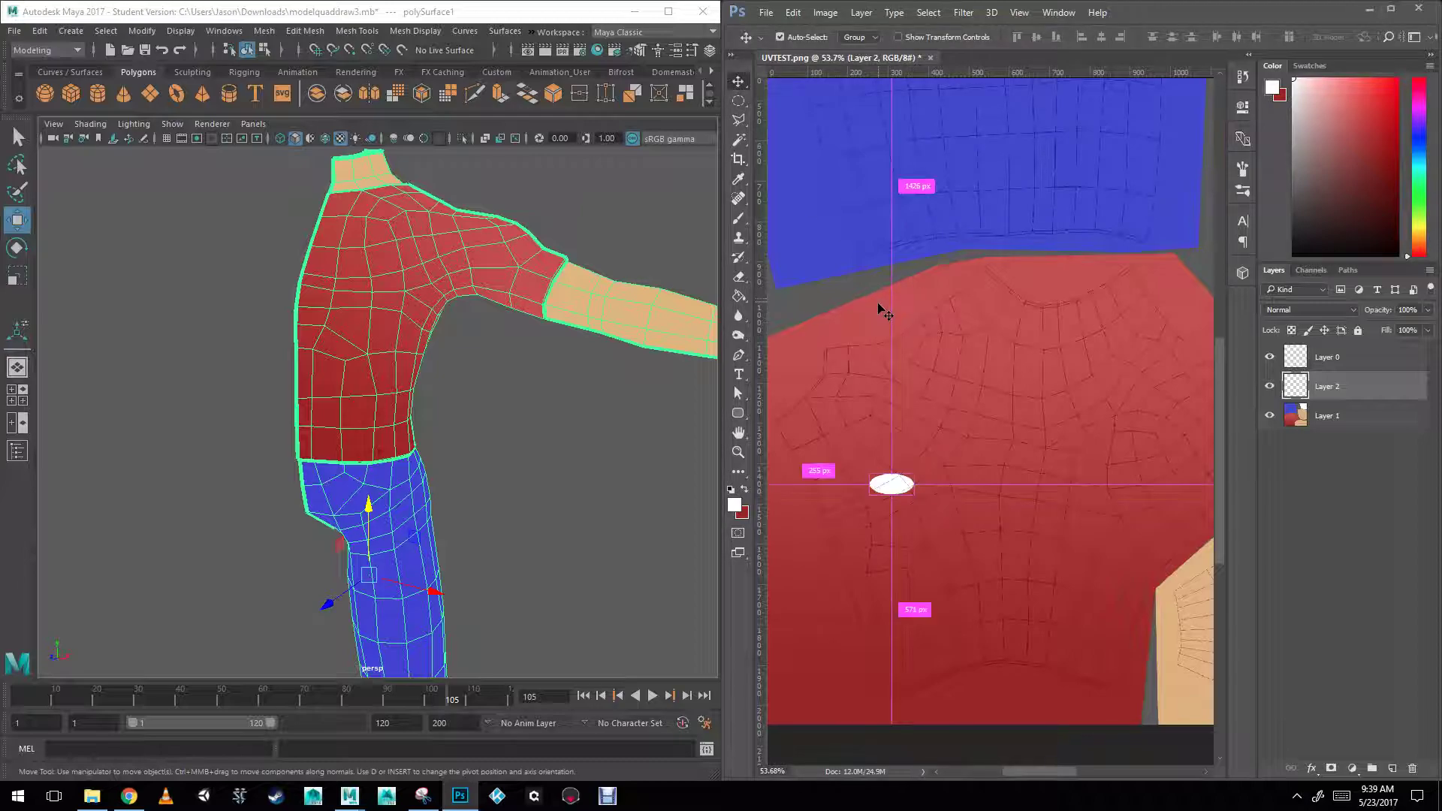
pyautogui.hotkey('ctrl', 't')
pyautogui.moveTo(940, 441); pyautogui.dragTo(929, 431)
pyautogui.moveTo(906, 492); pyautogui.dragTo(913, 434)
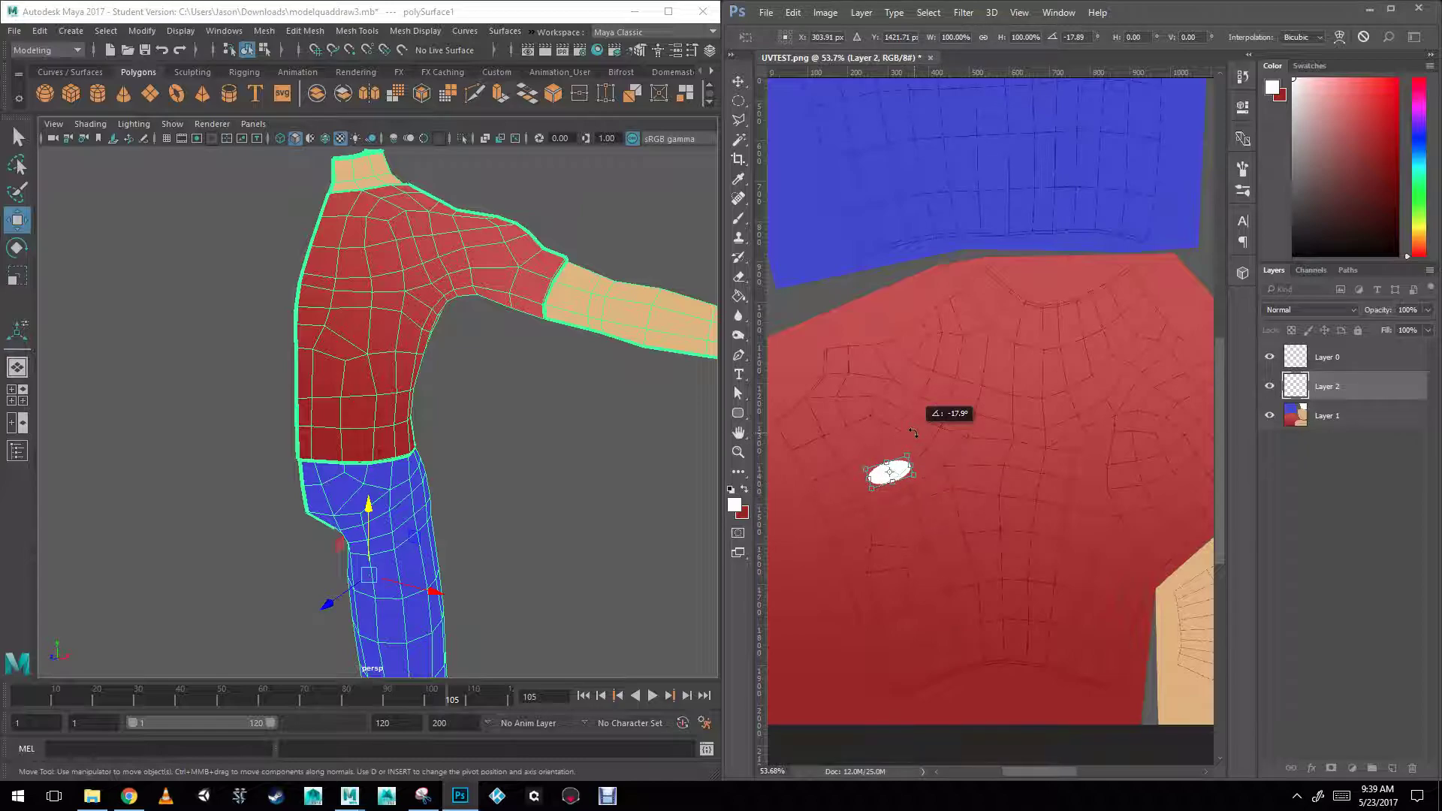
pyautogui.click(740, 103)
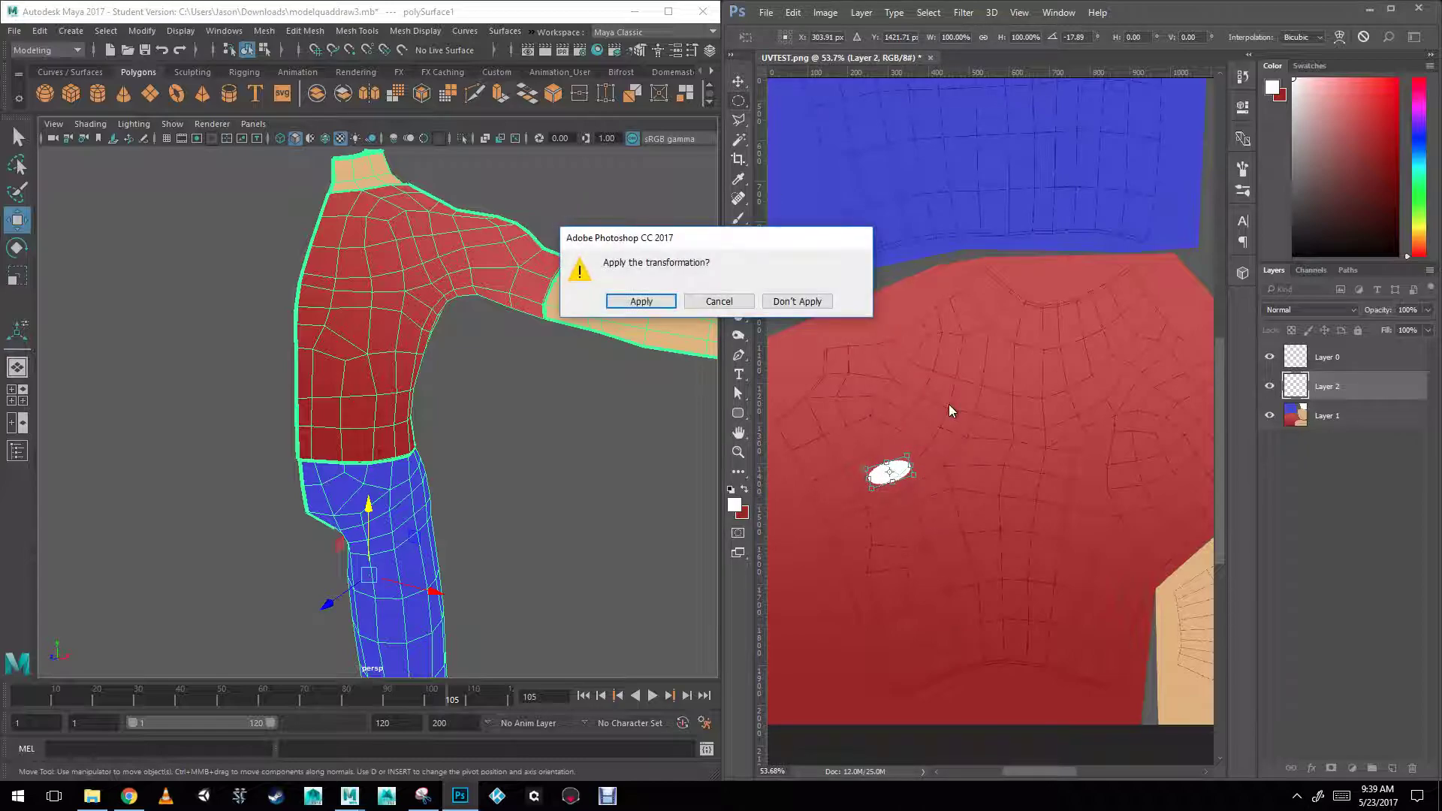
pyautogui.press('Return')
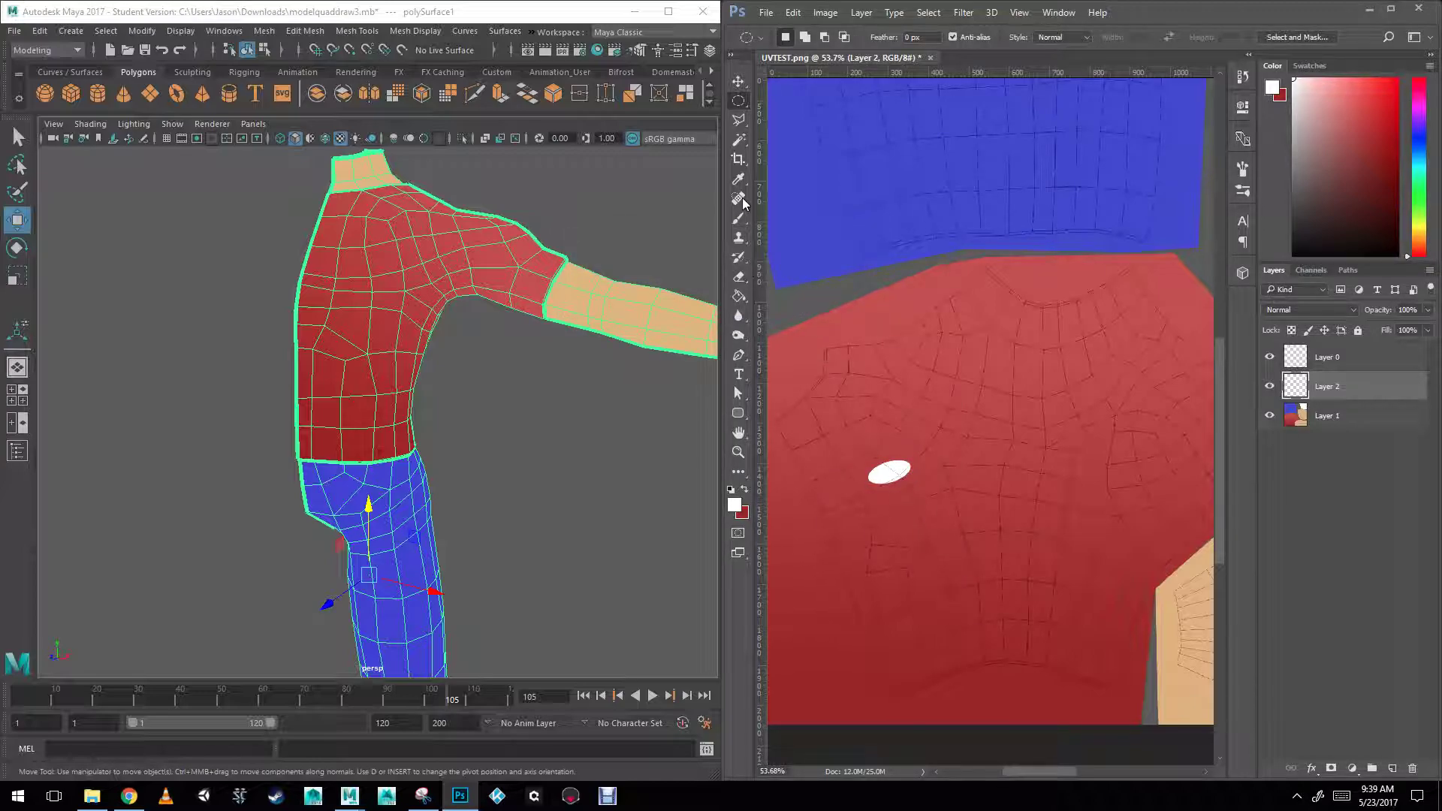
# Hide the UV wireframe and cut a branching slash out of the white ellipse with a polygonal lasso selection, leaving nothing selected.
pyautogui.click(738, 119)
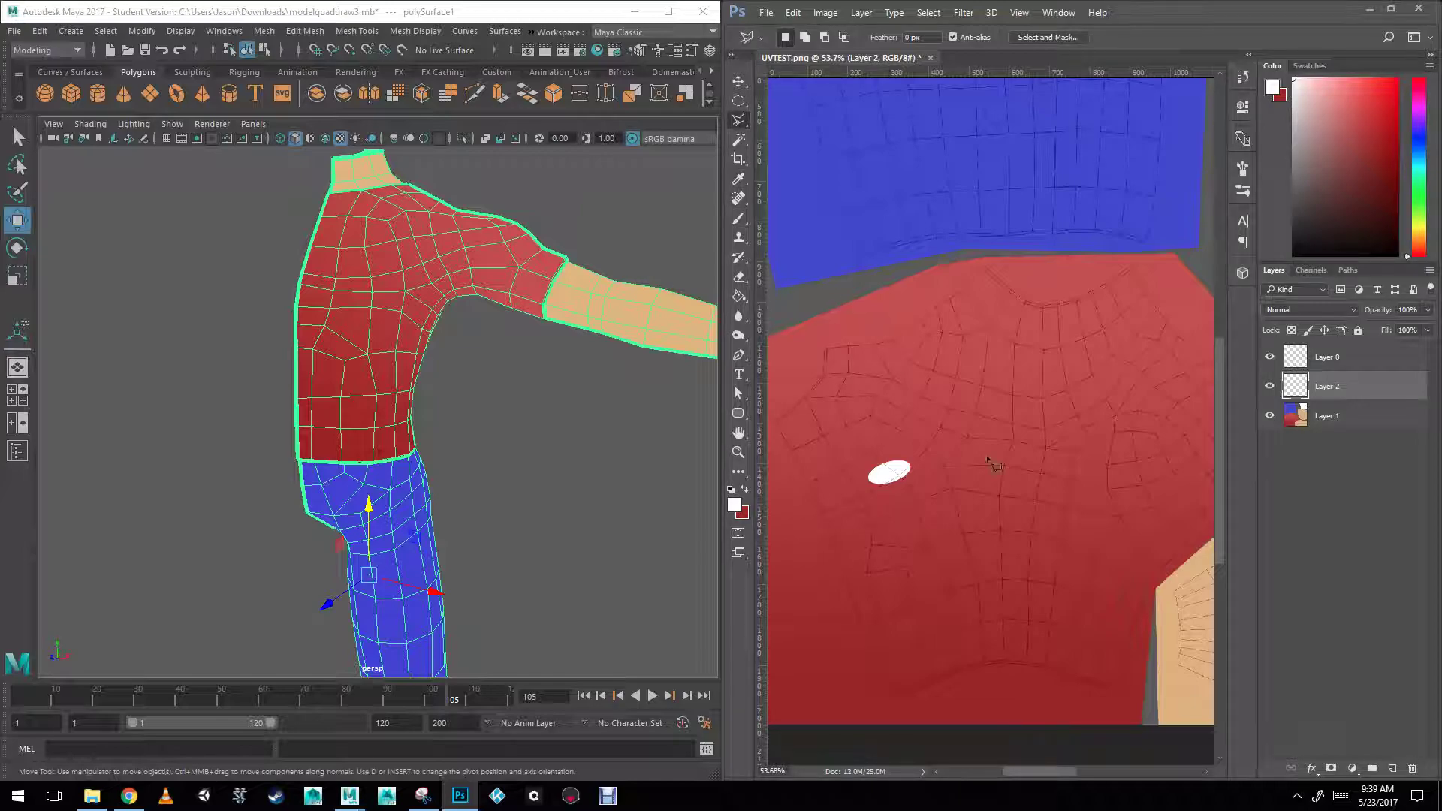
pyautogui.keyDown('alt'); pyautogui.scroll(3, 896, 377); pyautogui.keyUp('alt')
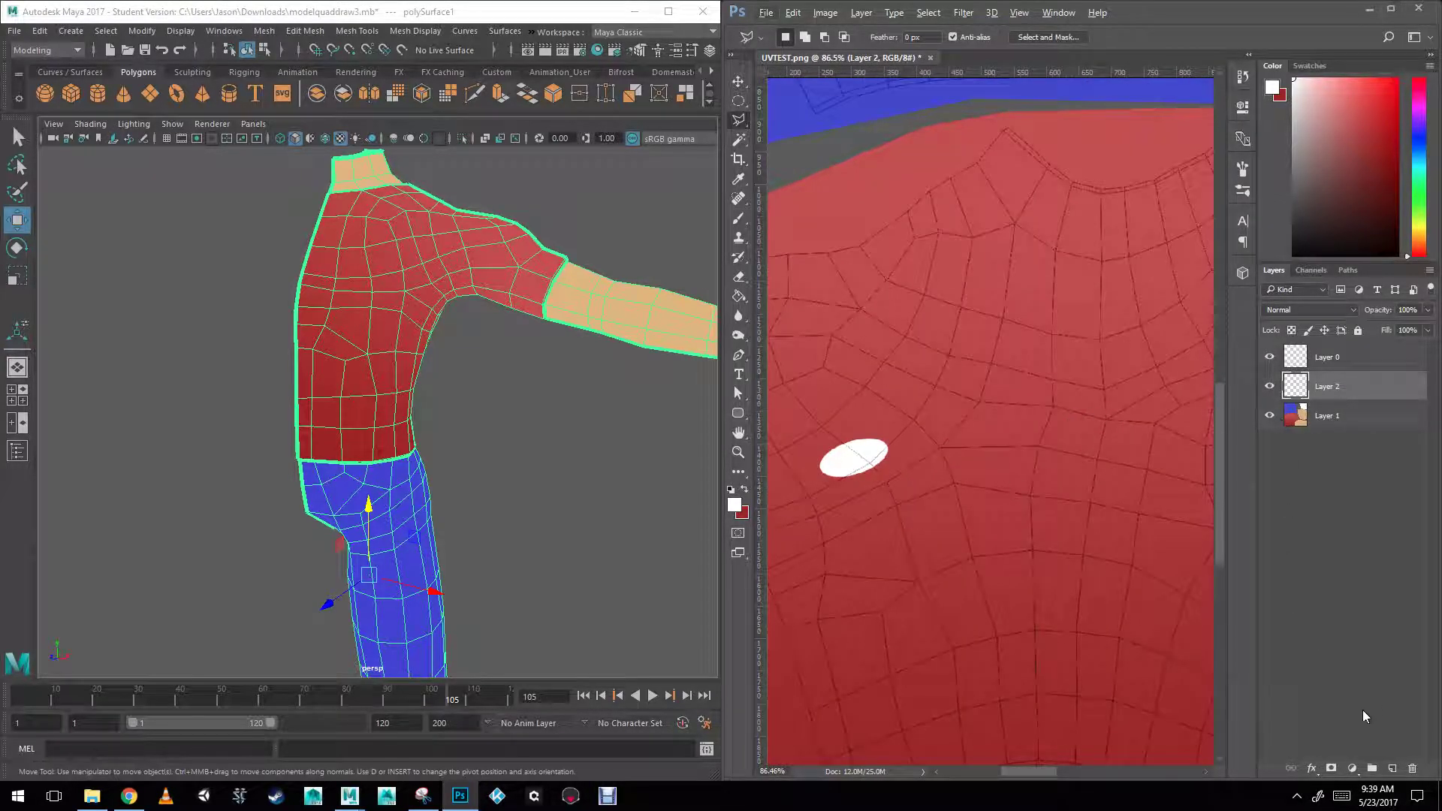
pyautogui.moveTo(1019, 773); pyautogui.dragTo(1007, 774)
pyautogui.click(1269, 357)
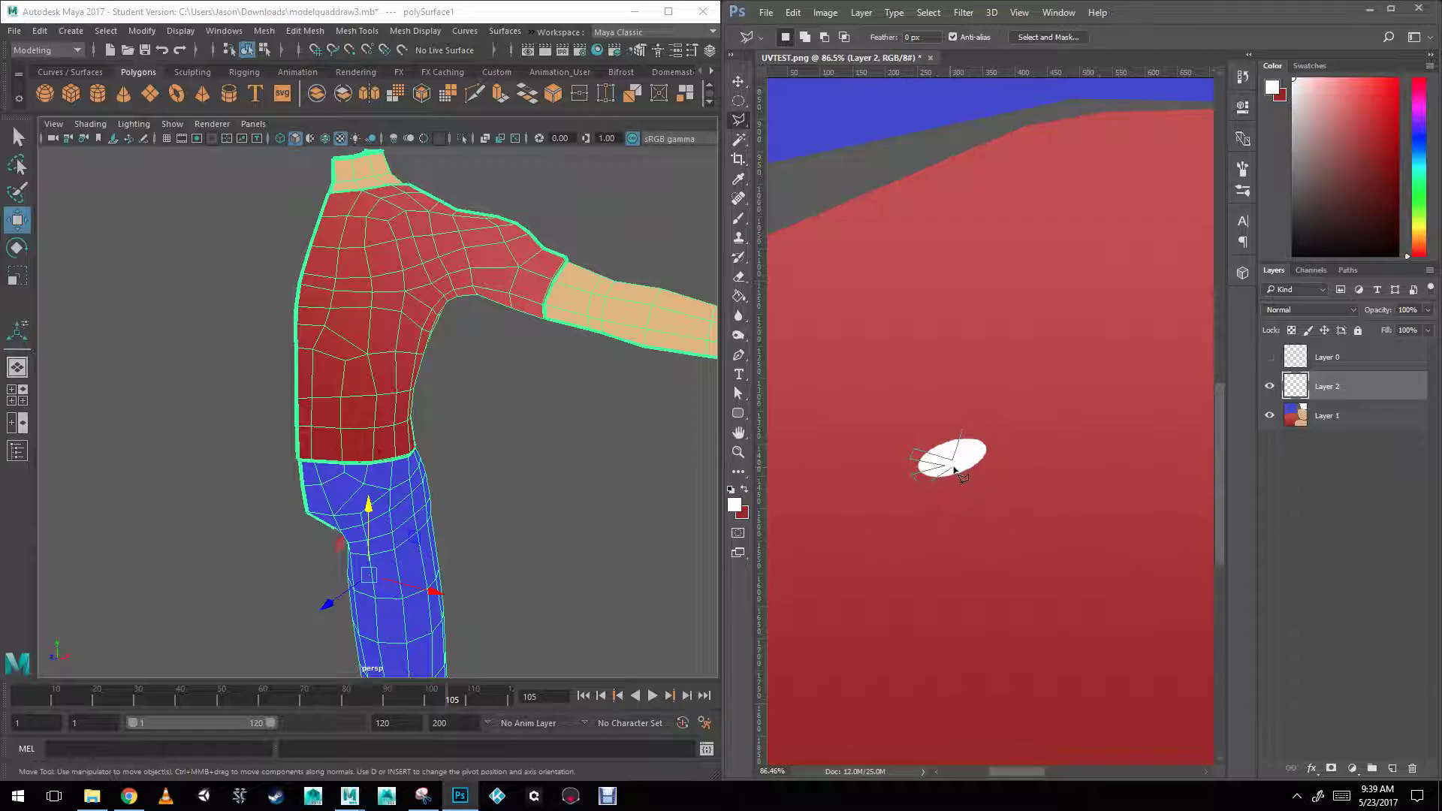
pyautogui.click(979, 428)
pyautogui.click(964, 434)
pyautogui.press('Delete')
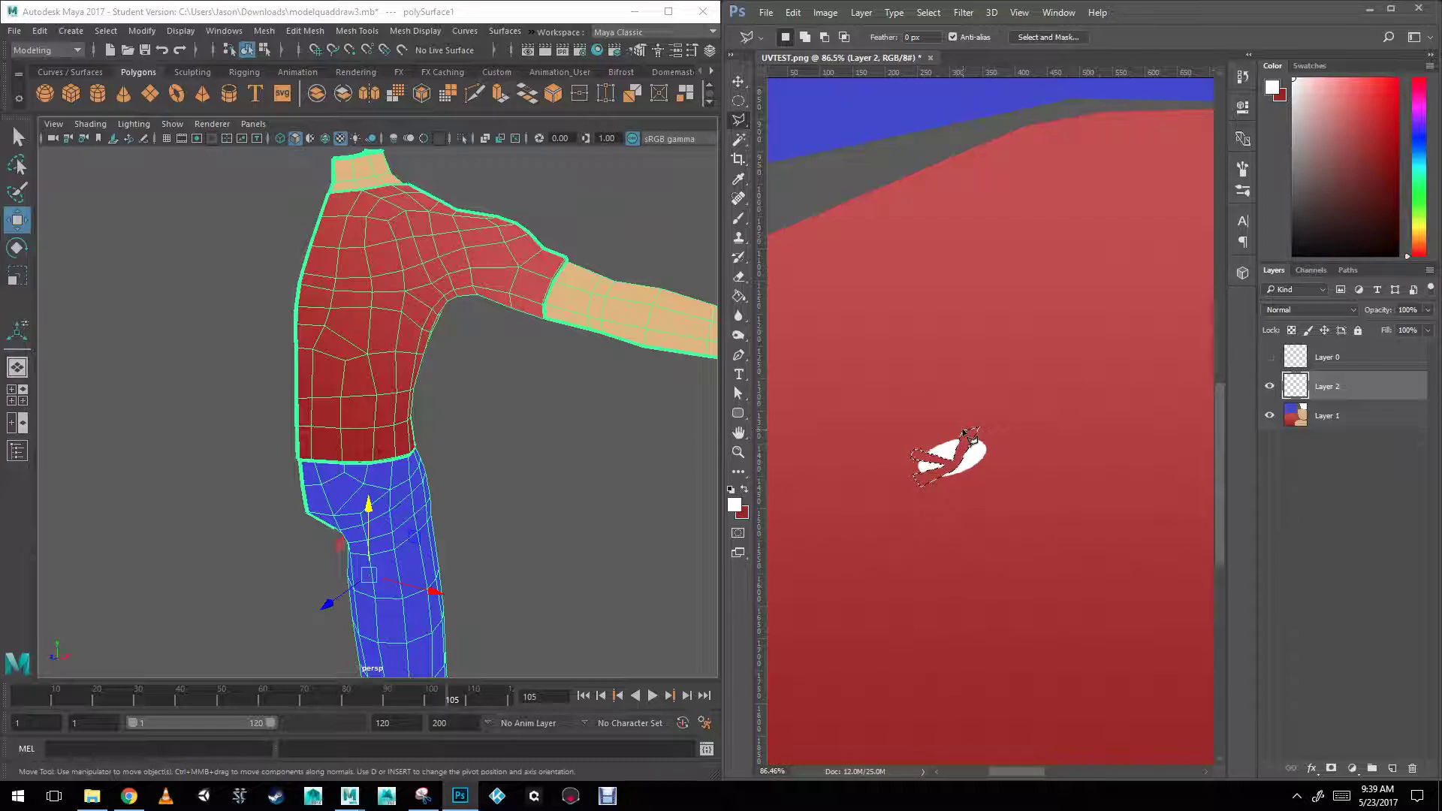
pyautogui.click(738, 102)
pyautogui.click(966, 362)
# Save the texture with the logo to the Desktop as a PNG, replacing Character_Texture.png.
pyautogui.keyDown('alt'); pyautogui.scroll(-2, 972, 384); pyautogui.keyUp('alt')
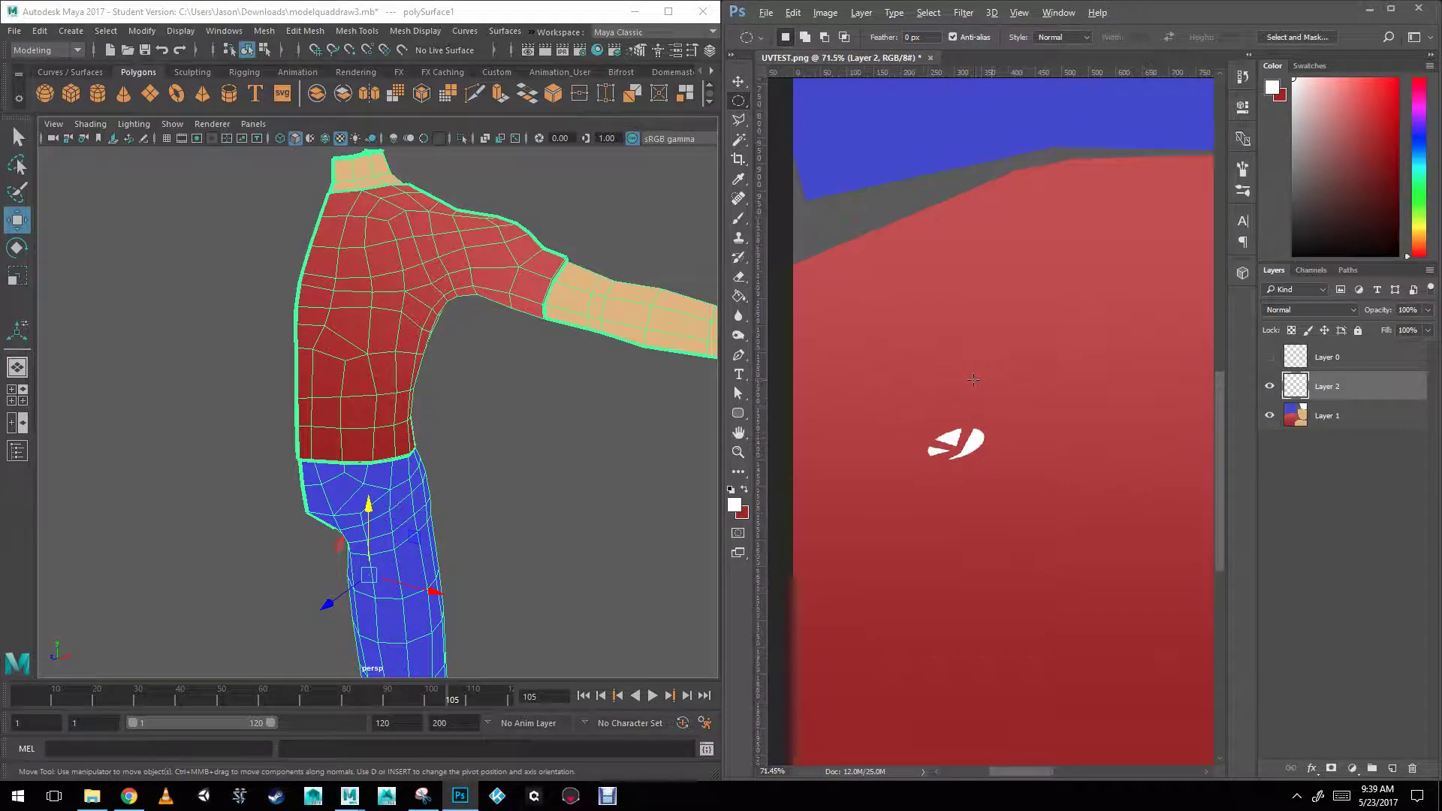
pyautogui.keyDown('alt'); pyautogui.scroll(-1, 972, 384); pyautogui.keyUp('alt')
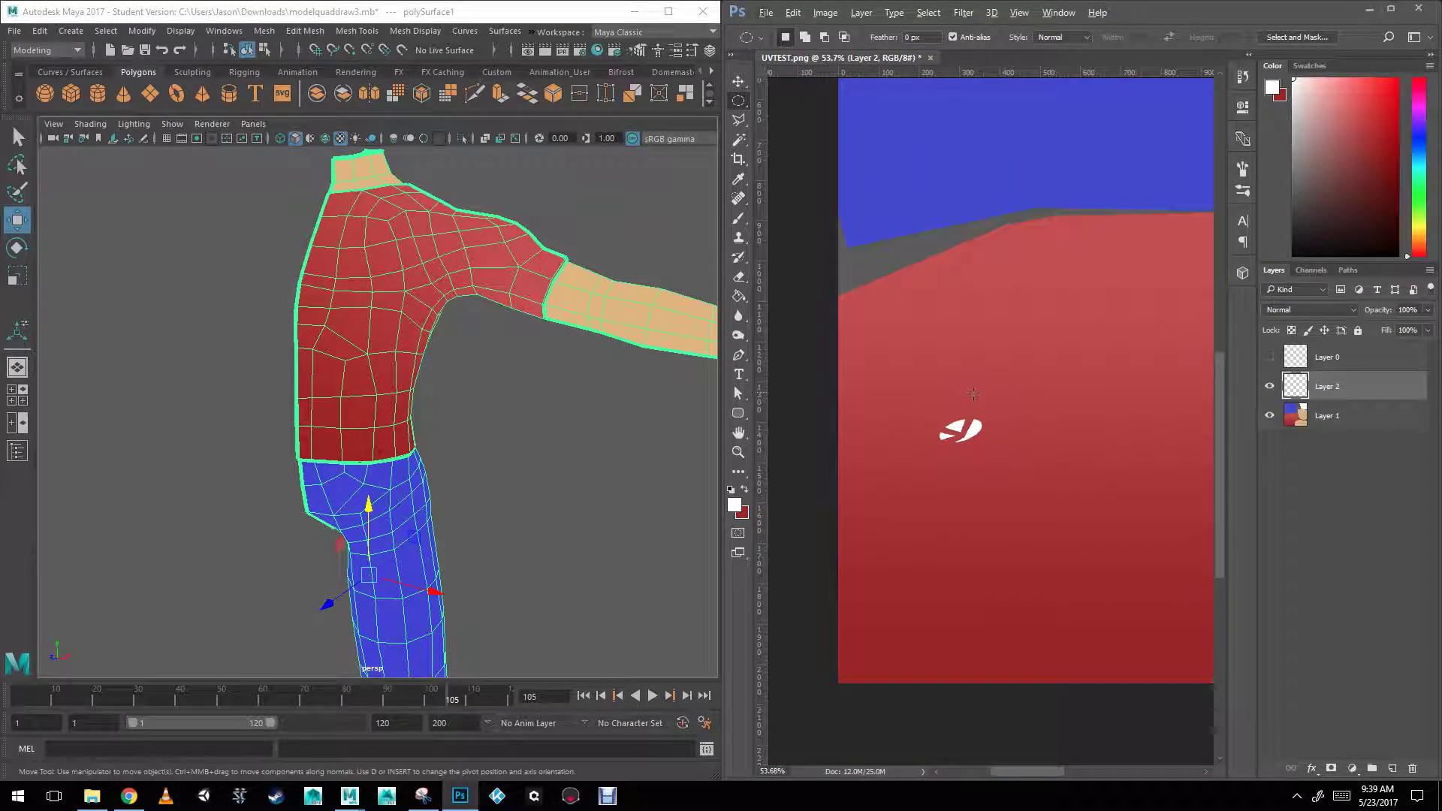
pyautogui.click(766, 12)
pyautogui.click(820, 179)
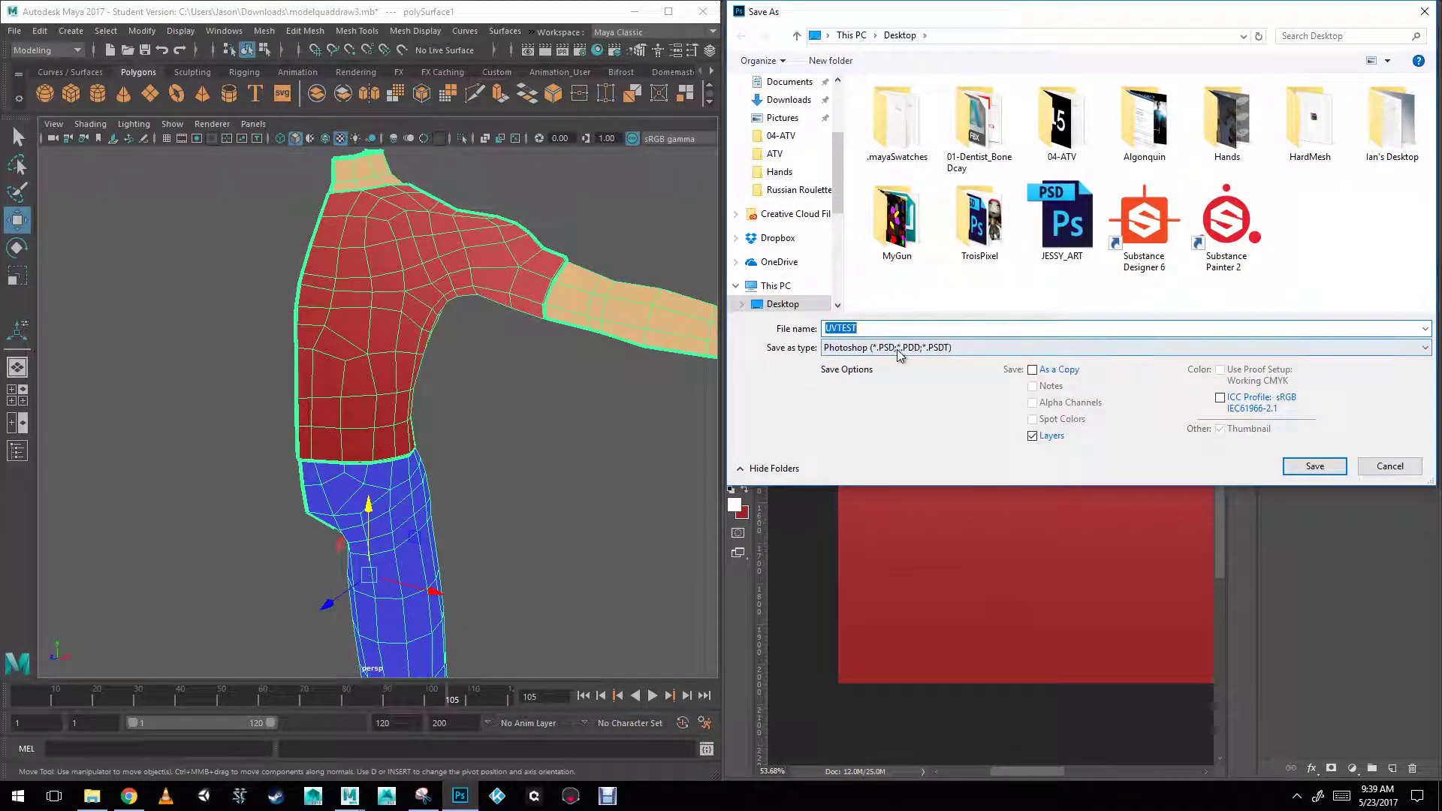
pyautogui.click(901, 348)
pyautogui.click(901, 550)
pyautogui.click(1143, 235)
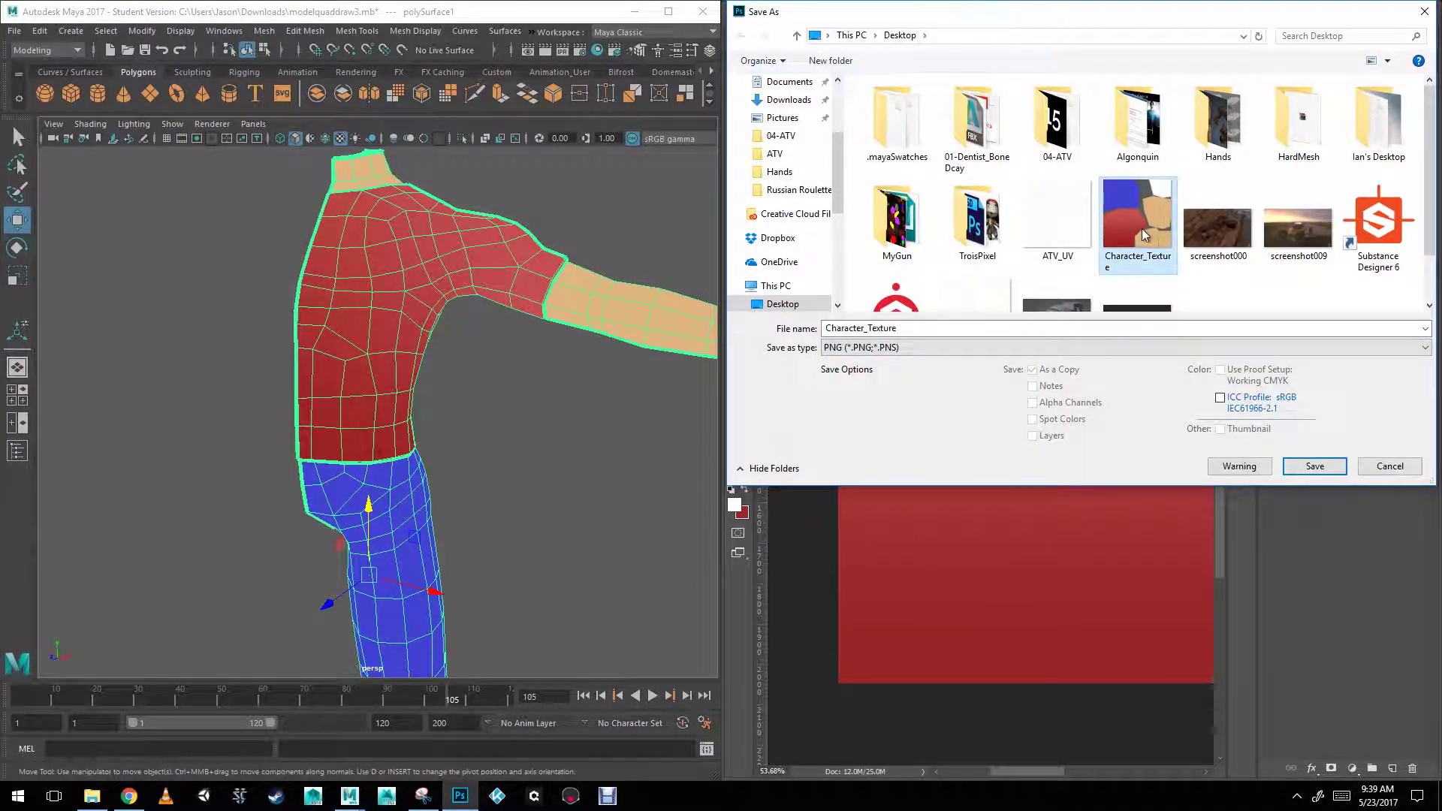
pyautogui.click(1297, 461)
pyautogui.click(758, 402)
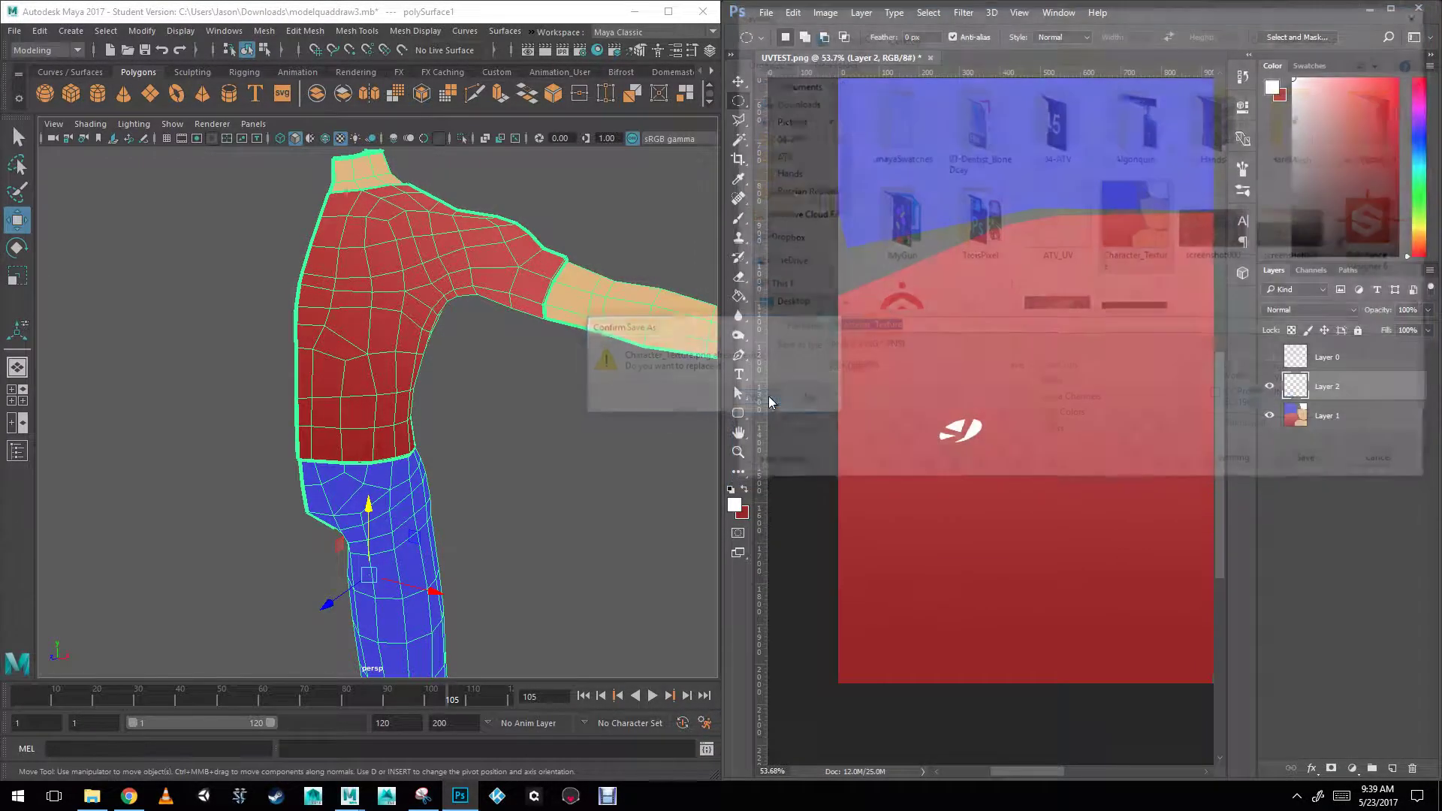
pyautogui.click(636, 237)
# Switch to Maya, deselect the model and inspect the white logo on the shirt and the plain blue shorts.
pyautogui.click(671, 549)
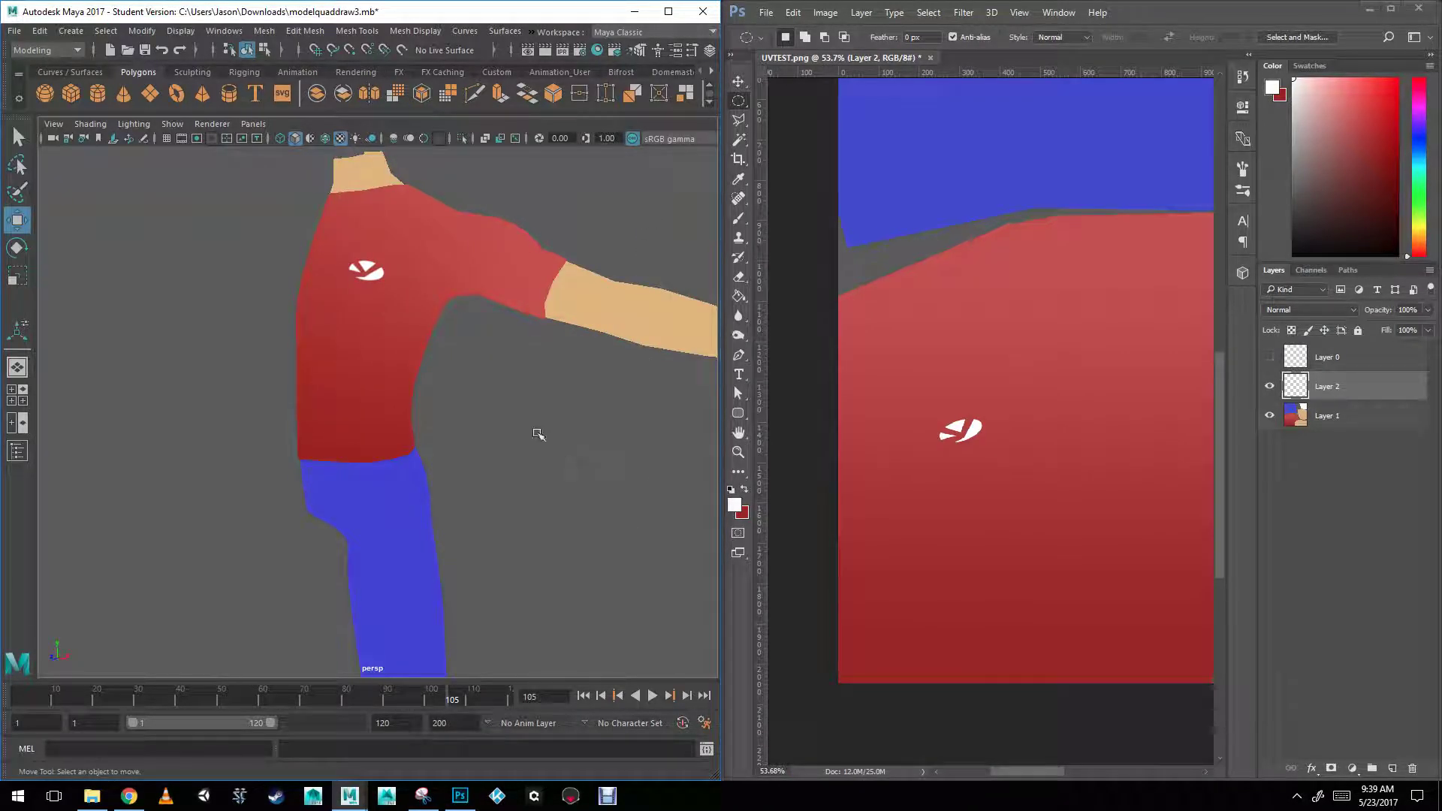
pyautogui.scroll(-3, 499, 392)
pyautogui.keyDown('alt'); pyautogui.moveTo(499, 393); pyautogui.dragTo(448, 385); pyautogui.keyUp('alt')
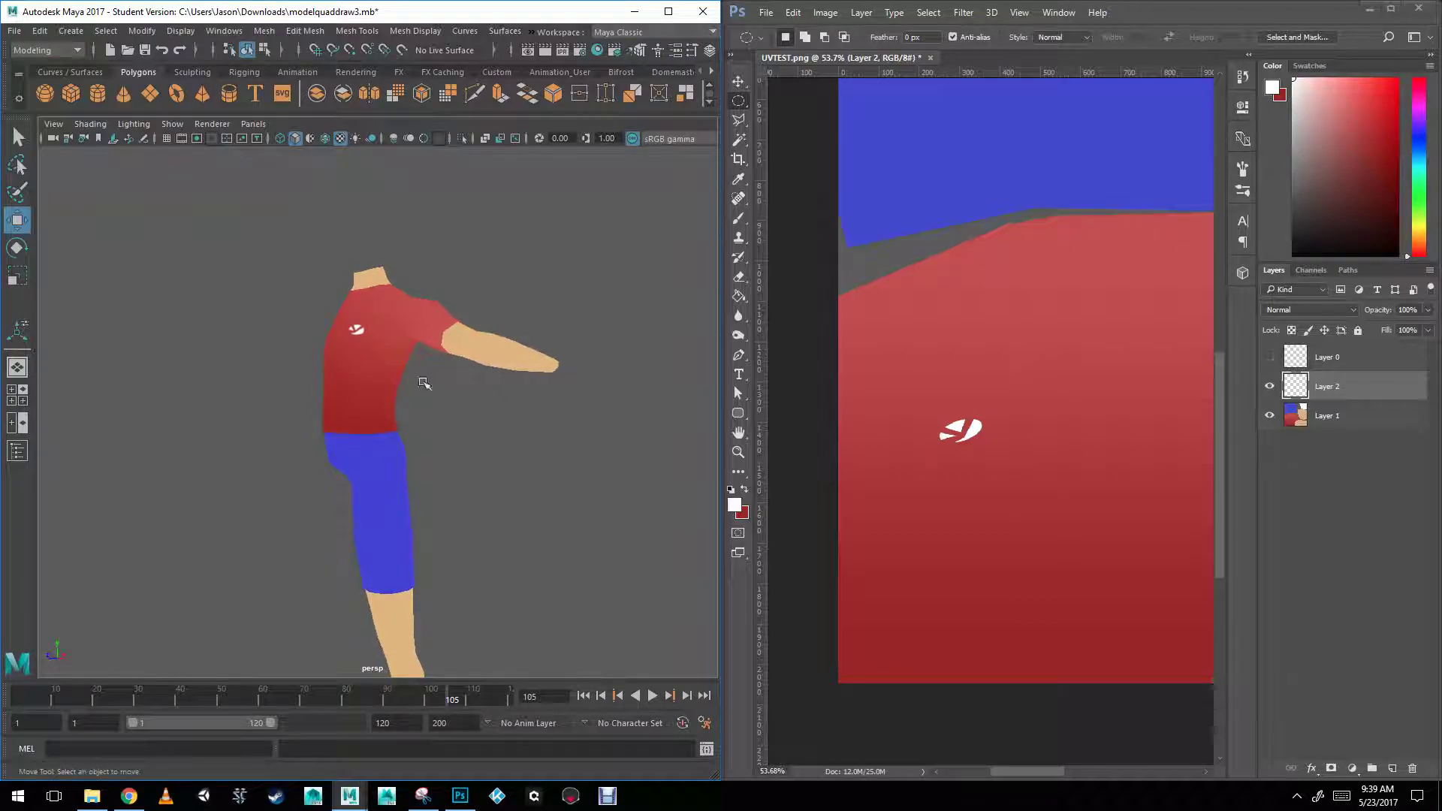
pyautogui.scroll(5, 448, 386)
# Return to Photoshop, show the Layer 0 UV wireframe and select the blue shorts area on Layer 1 with the Magic Wand.
pyautogui.click(1112, 428)
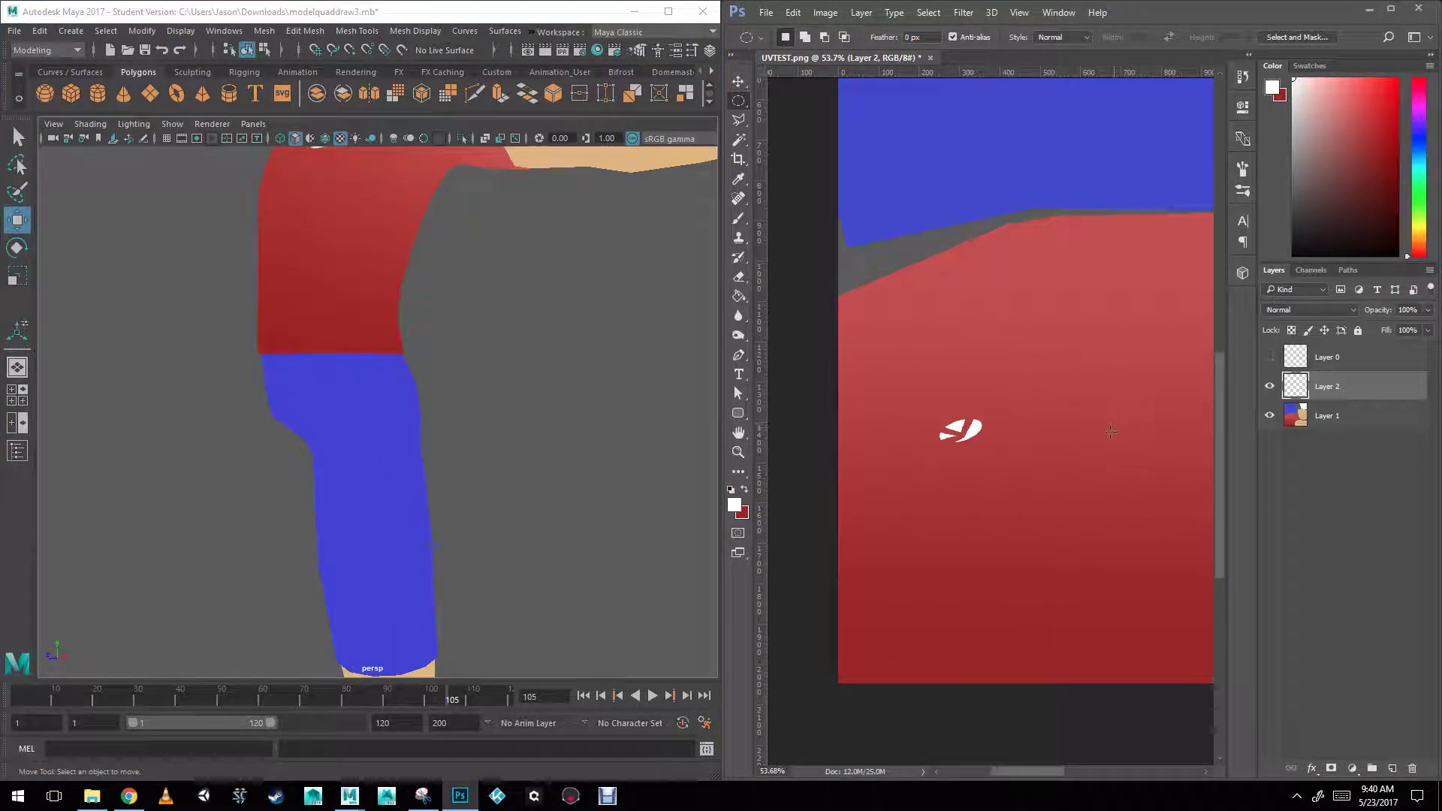
pyautogui.moveTo(1218, 434); pyautogui.dragTo(1222, 308)
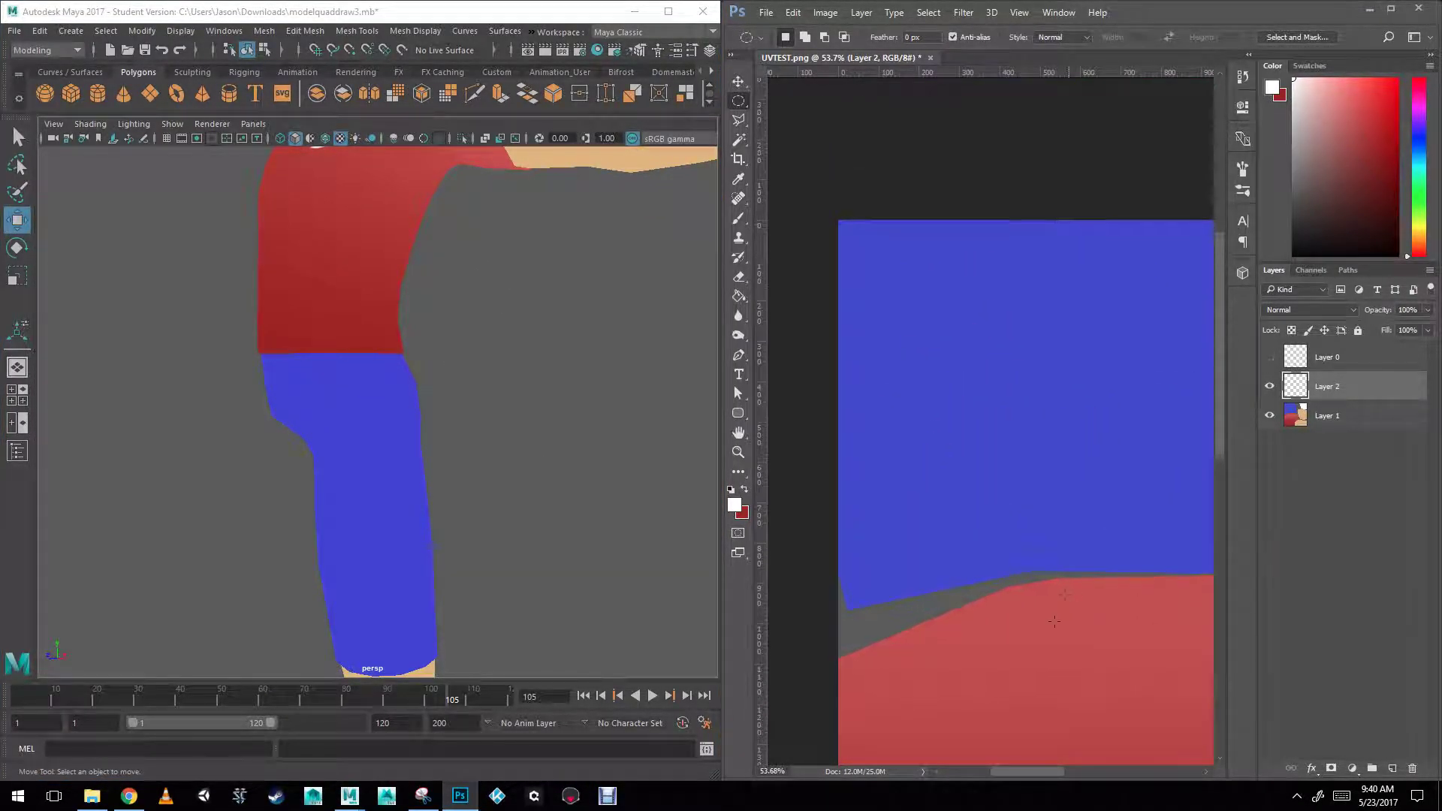
pyautogui.moveTo(1021, 770)
pyautogui.mouseDown()
pyautogui.moveTo(1048, 771)
pyautogui.moveTo(1032, 772)
pyautogui.mouseUp()
pyautogui.click(1269, 357)
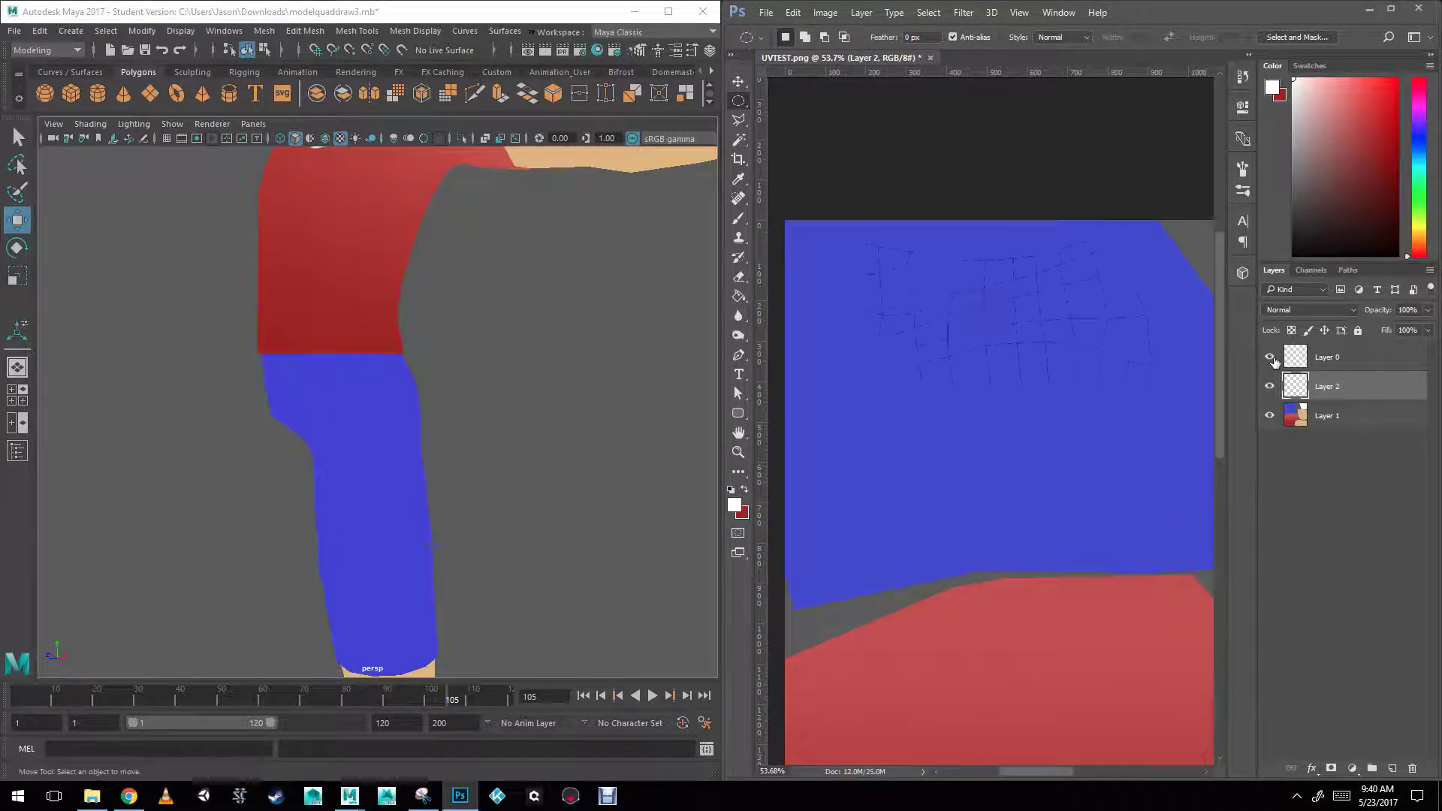
pyautogui.click(740, 142)
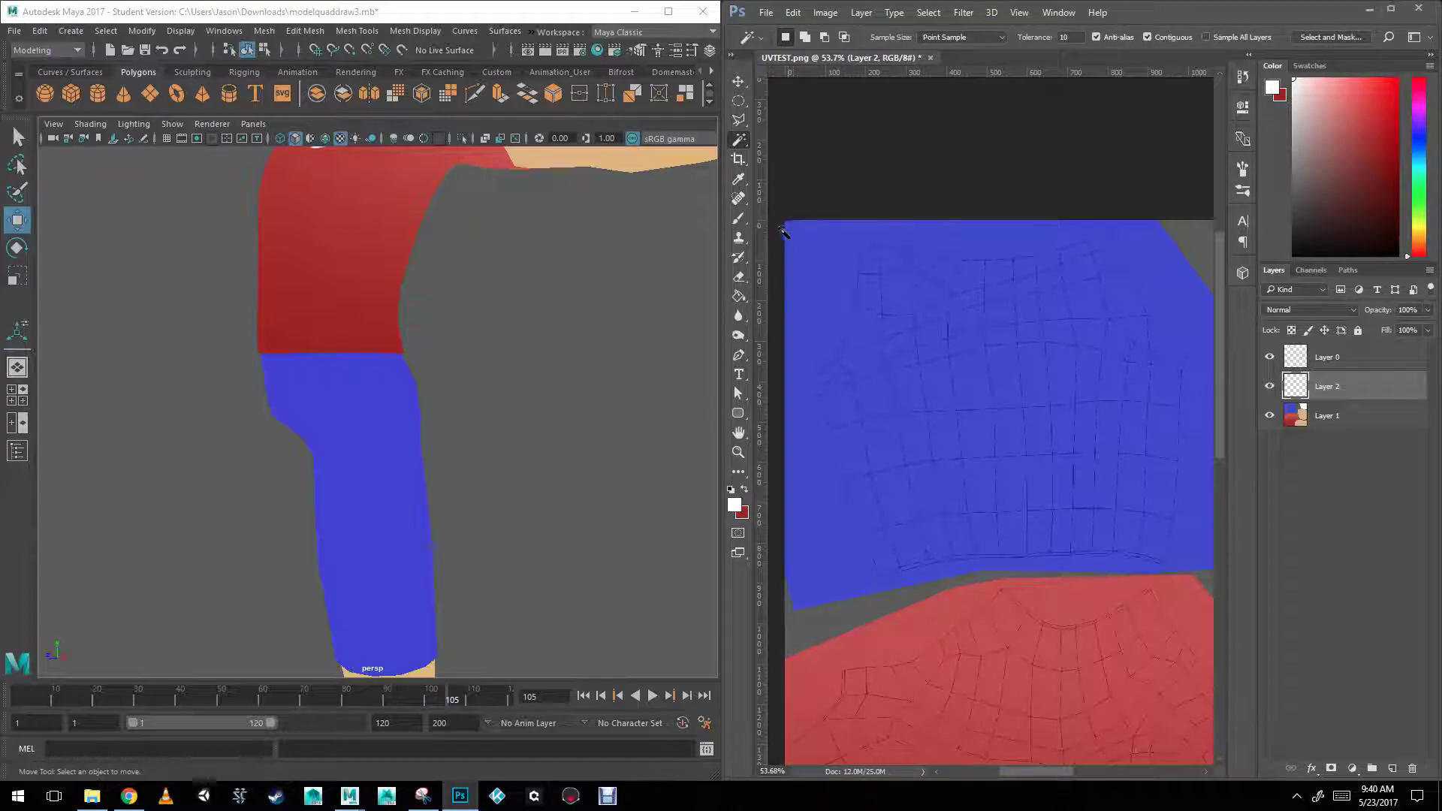
pyautogui.click(1326, 415)
pyautogui.click(833, 282)
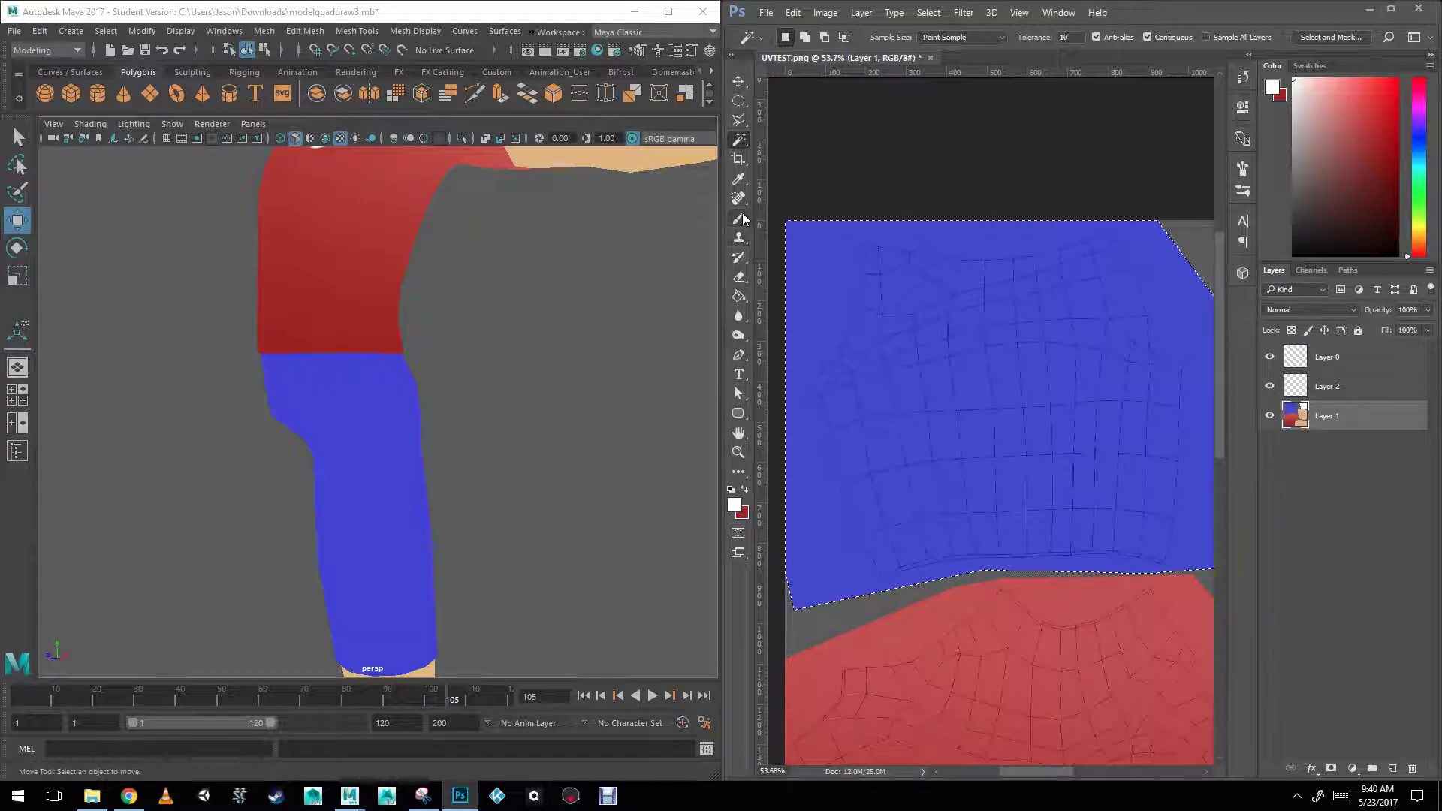
# Switch to the Gradient tool, sample the shorts' blue and make it the background color.
pyautogui.click(741, 296)
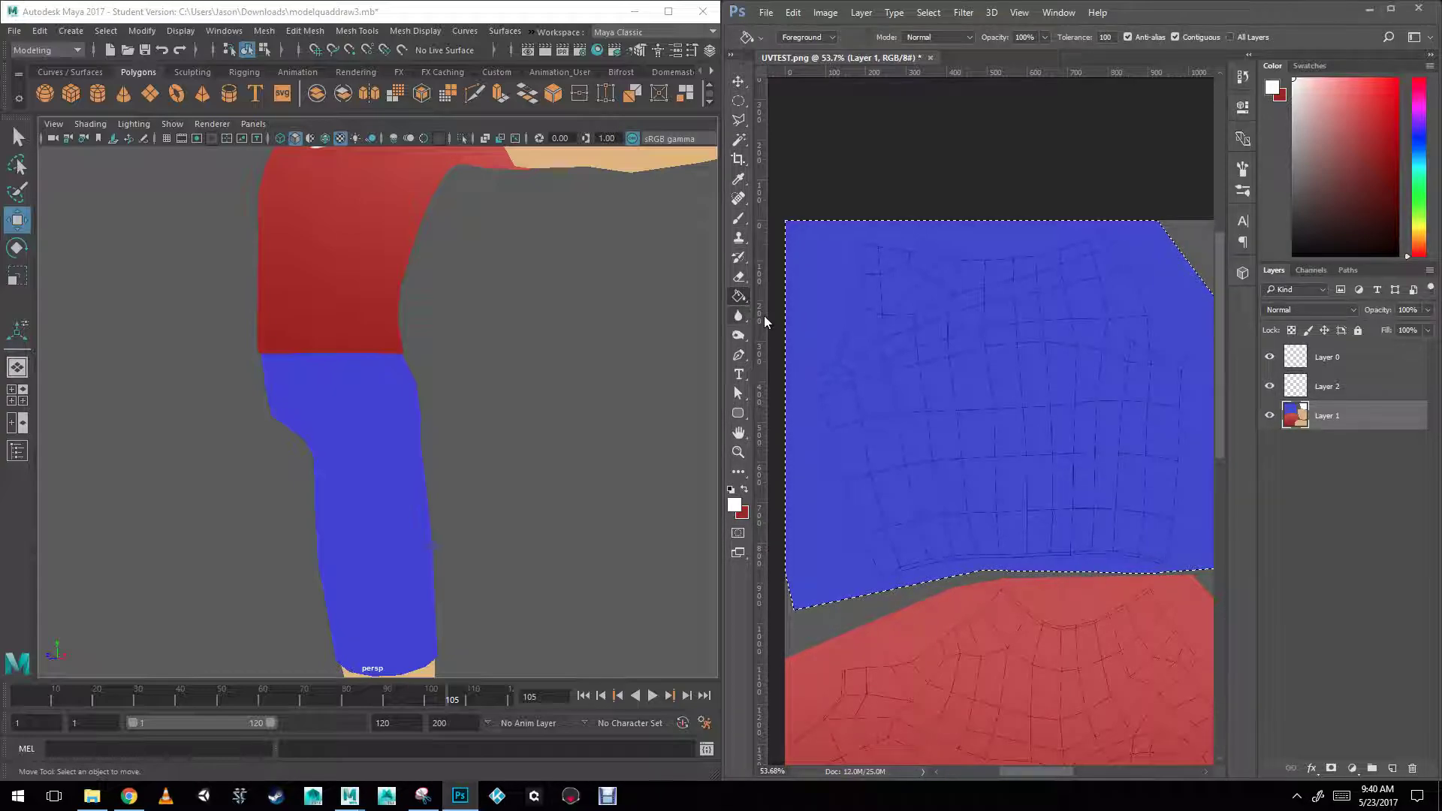
pyautogui.rightClick(741, 297)
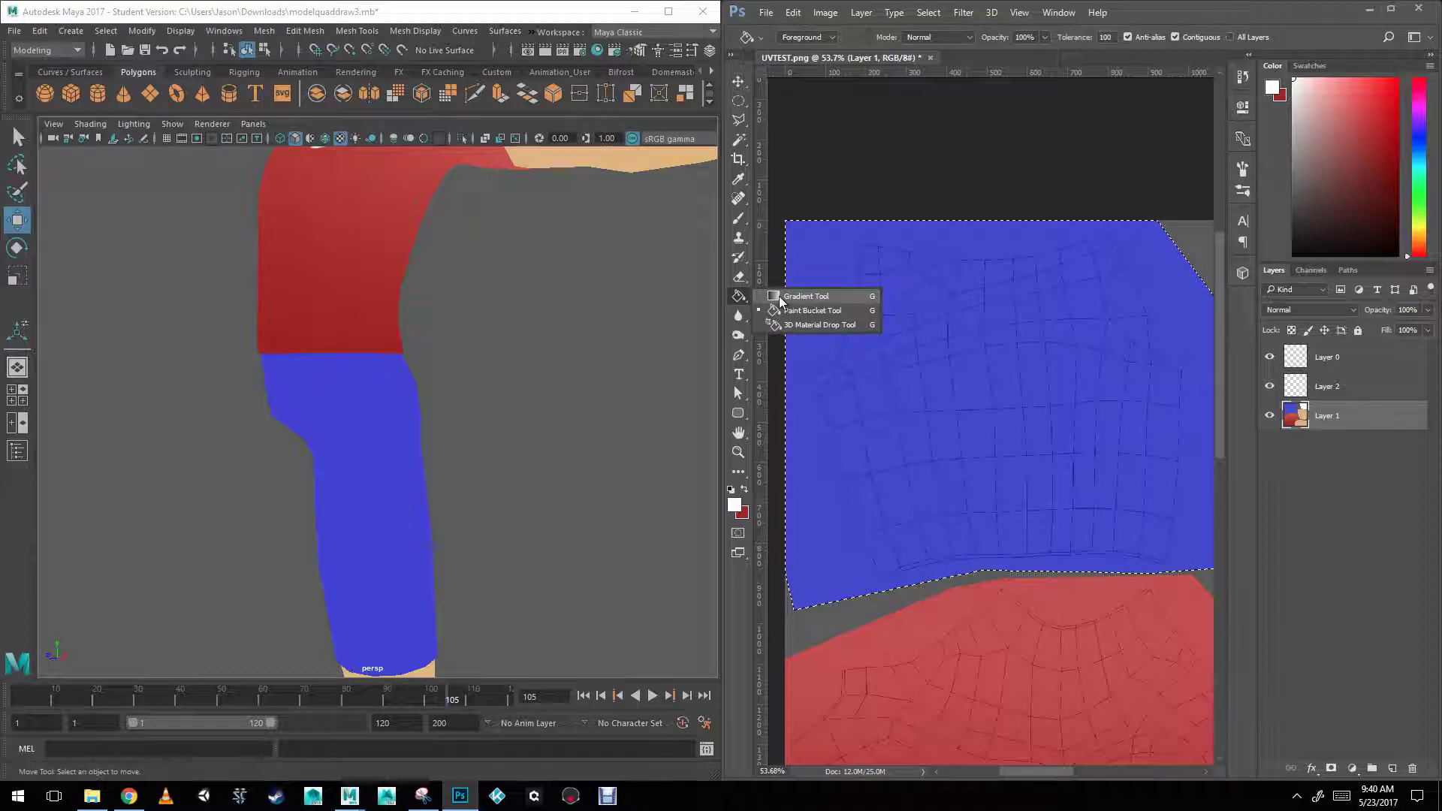
pyautogui.click(800, 291)
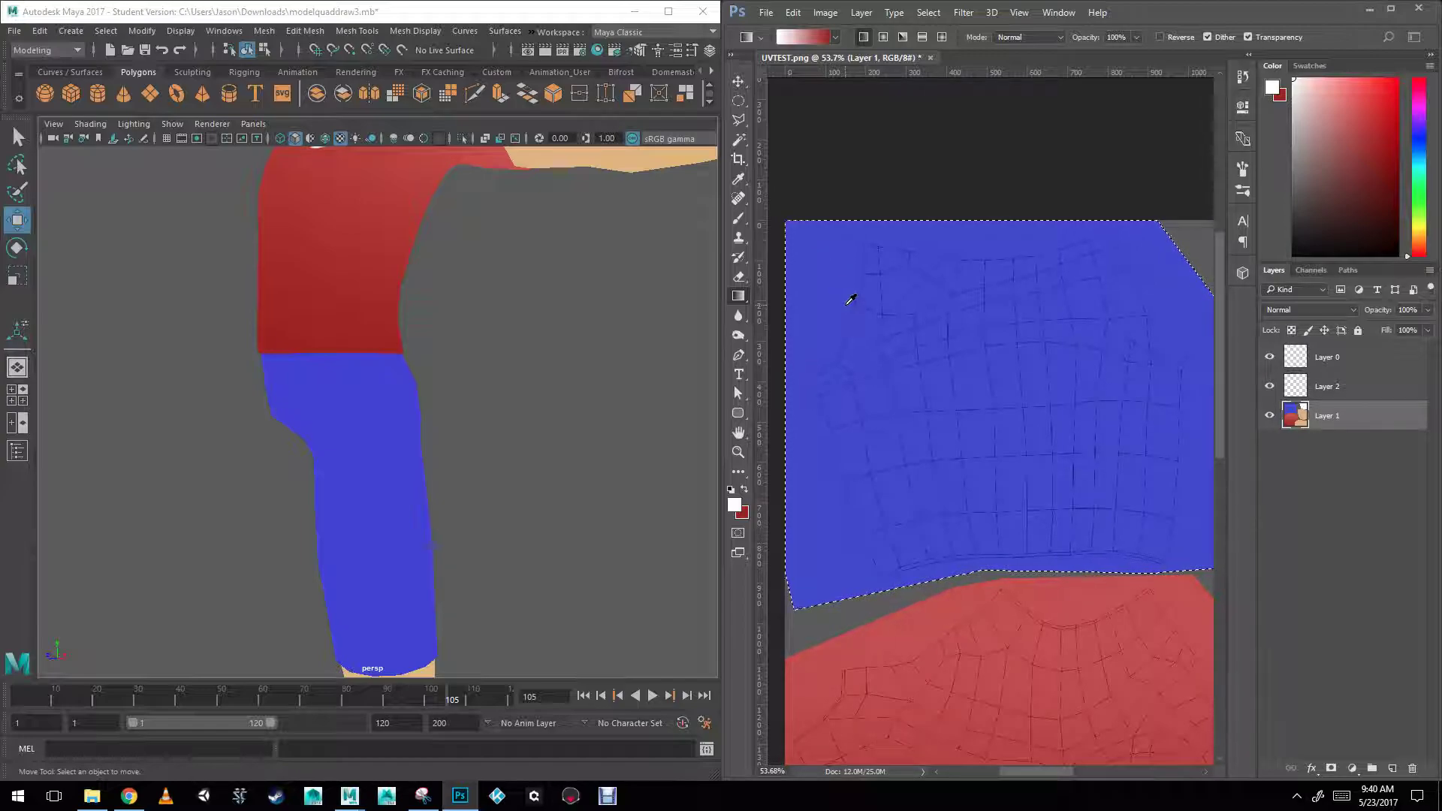
pyautogui.keyDown('alt'); pyautogui.click(826, 269); pyautogui.keyUp('alt')
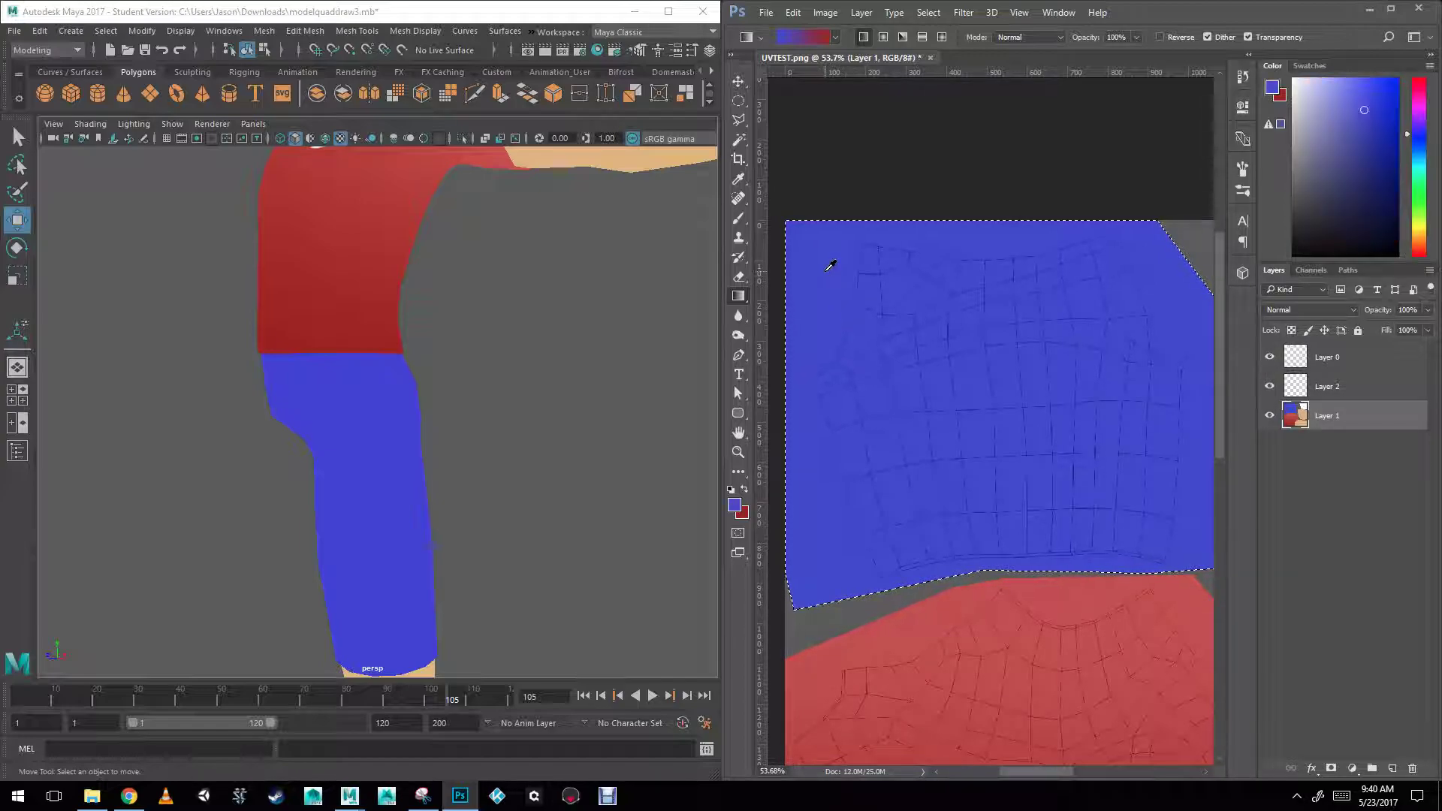
pyautogui.click(744, 489)
# Set the foreground color to dark blue 23237f and apply a vertical gradient over the selected shorts, dark at the waist and lighter at the hem.
pyautogui.click(735, 505)
pyautogui.click(818, 476)
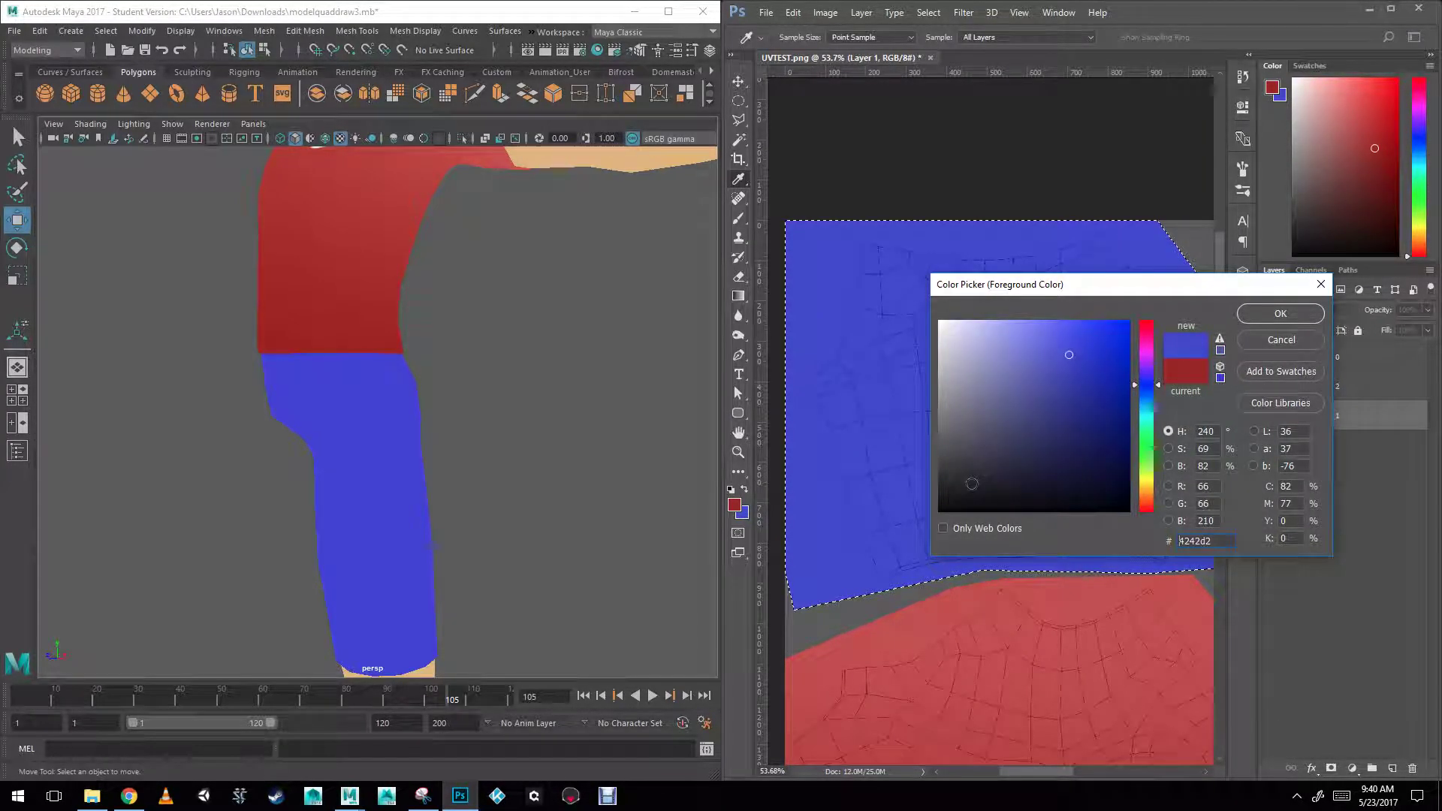
pyautogui.click(1077, 416)
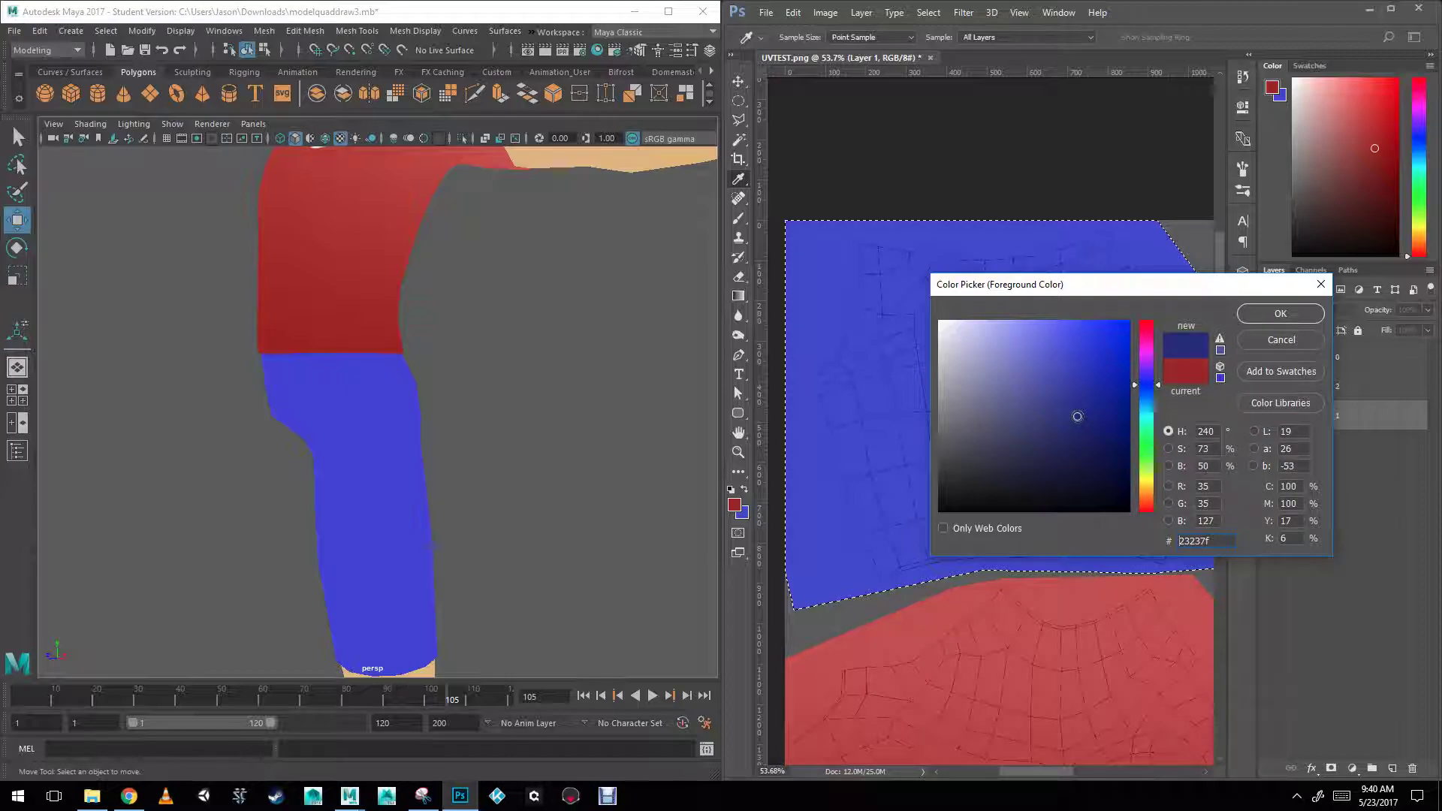
pyautogui.click(1268, 312)
pyautogui.press('g')
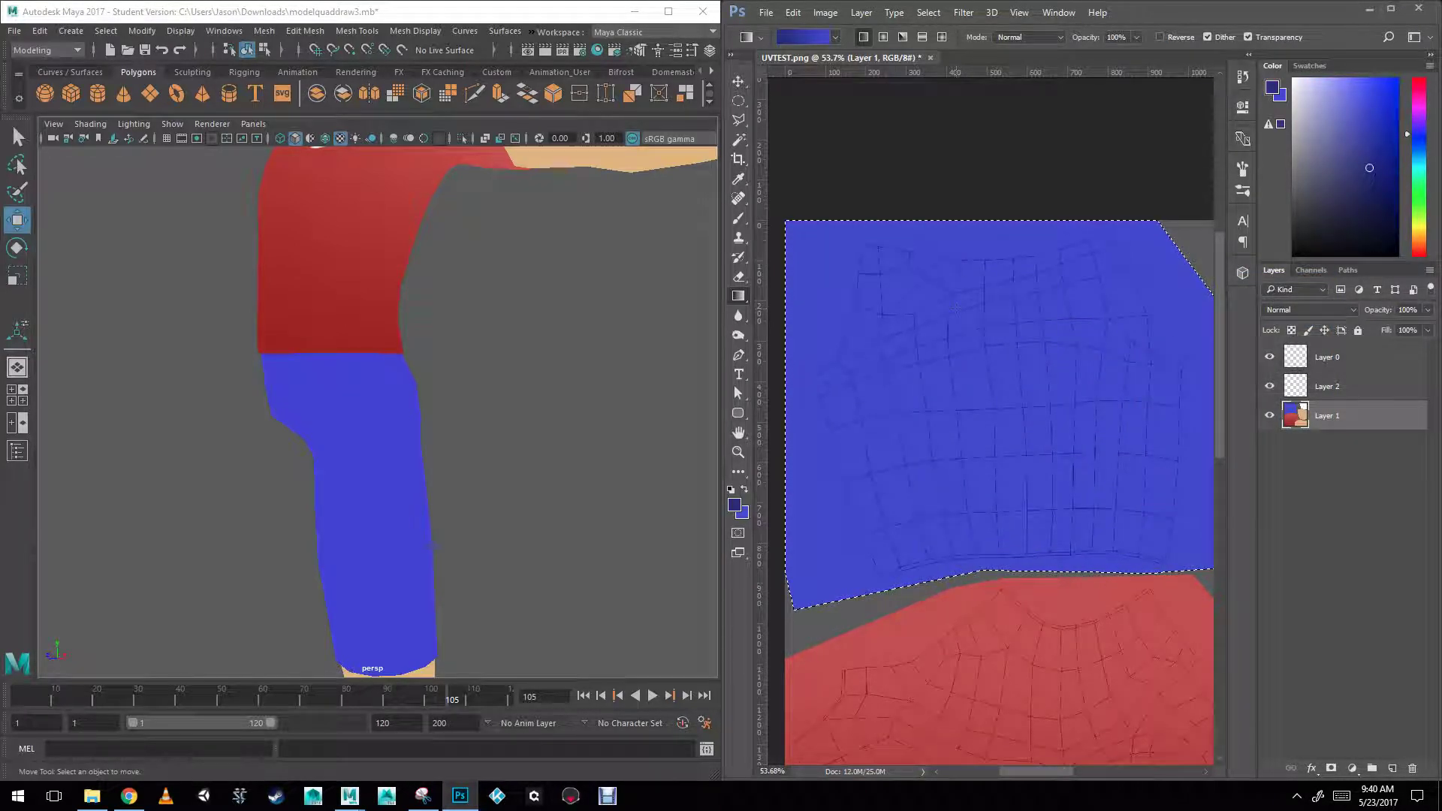
pyautogui.moveTo(990, 480); pyautogui.dragTo(990, 248)
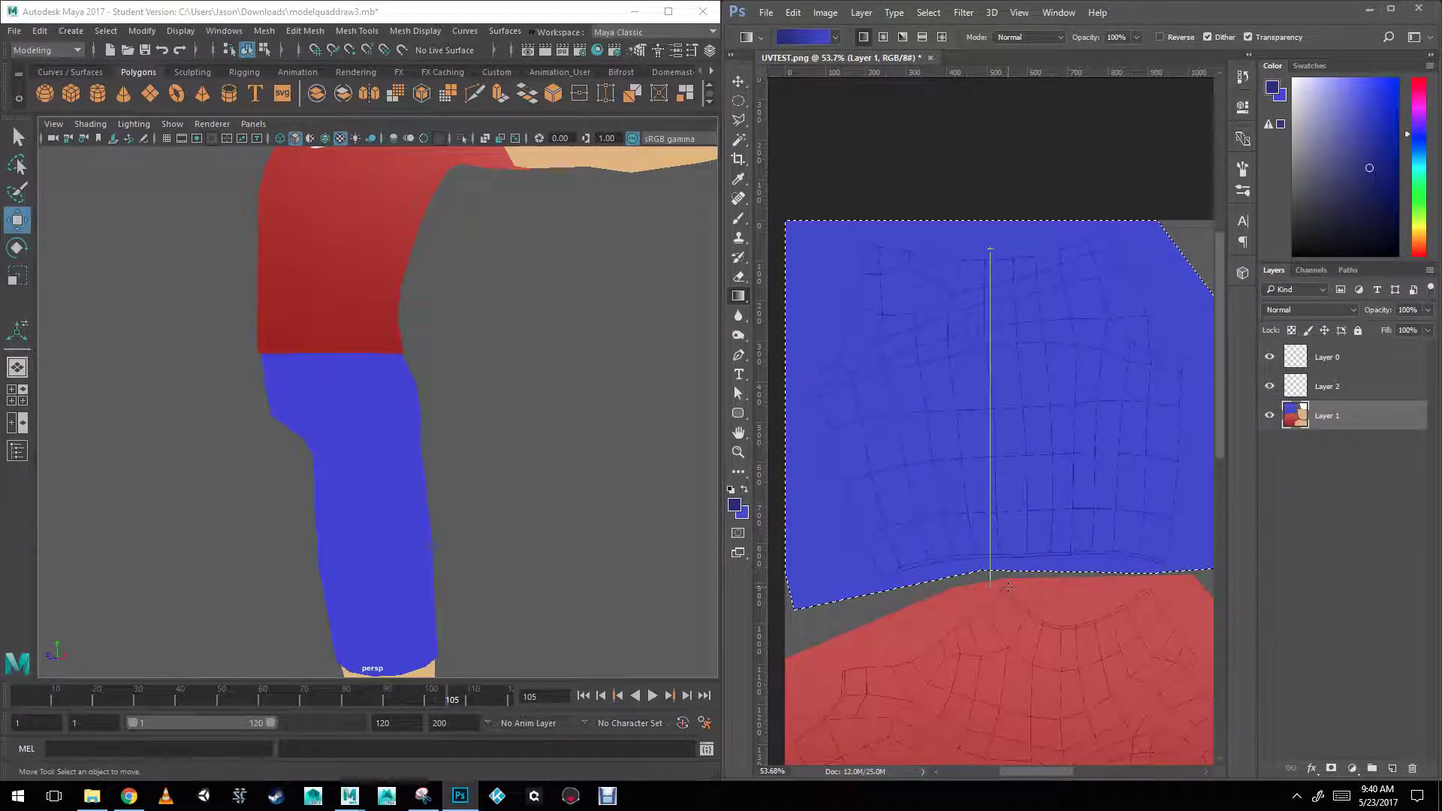
pyautogui.moveTo(1007, 587); pyautogui.dragTo(1006, 586)
# Deselect the shorts and outline their waist area with a polygonal lasso selection whose upper edge follows the curved UV waistline.
pyautogui.press('l')
pyautogui.keyDown('alt'); pyautogui.scroll(1, 1048, 319); pyautogui.keyUp('alt')
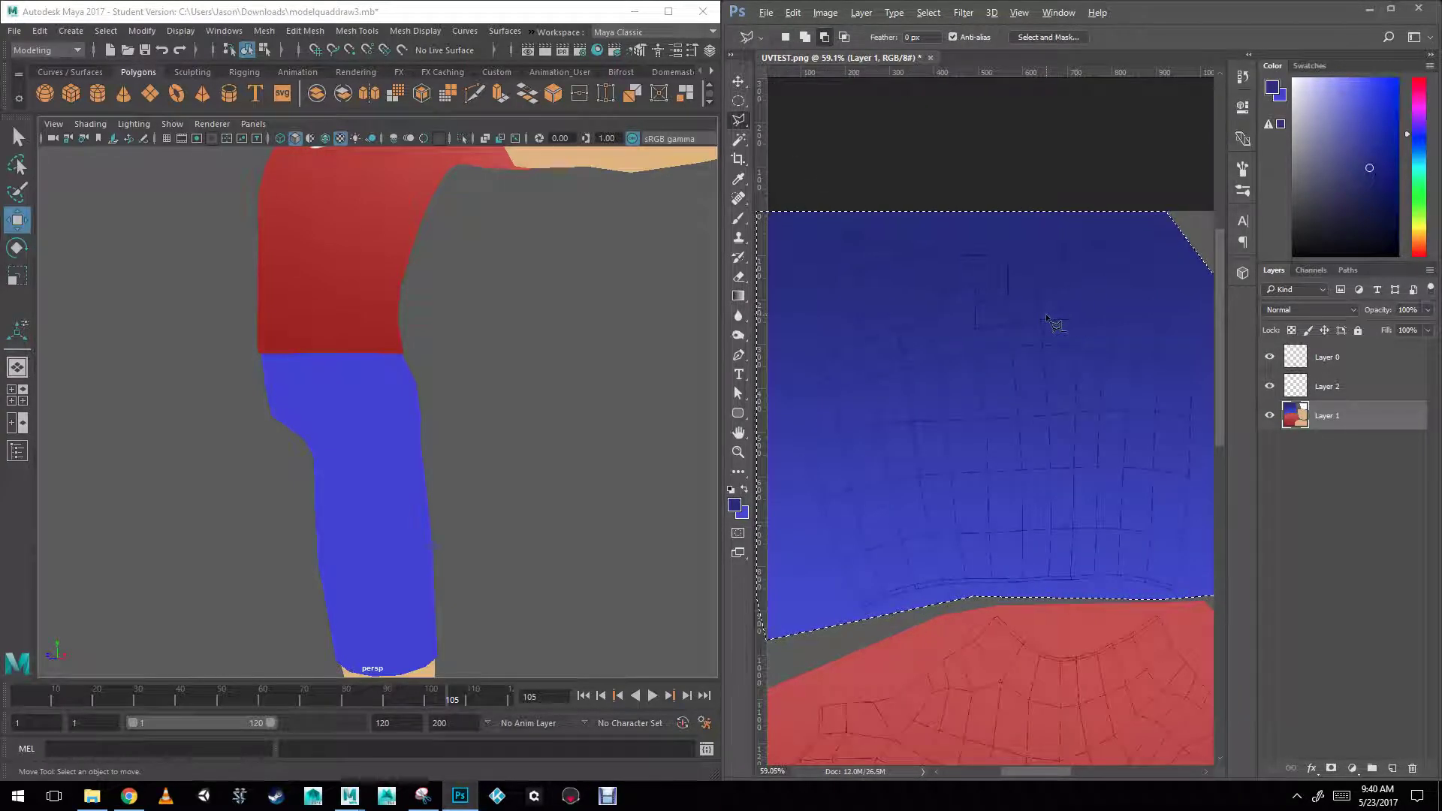
pyautogui.keyDown('alt'); pyautogui.scroll(2, 823, 234); pyautogui.keyUp('alt')
pyautogui.hotkey('ctrl', 'd')
pyautogui.click(954, 246)
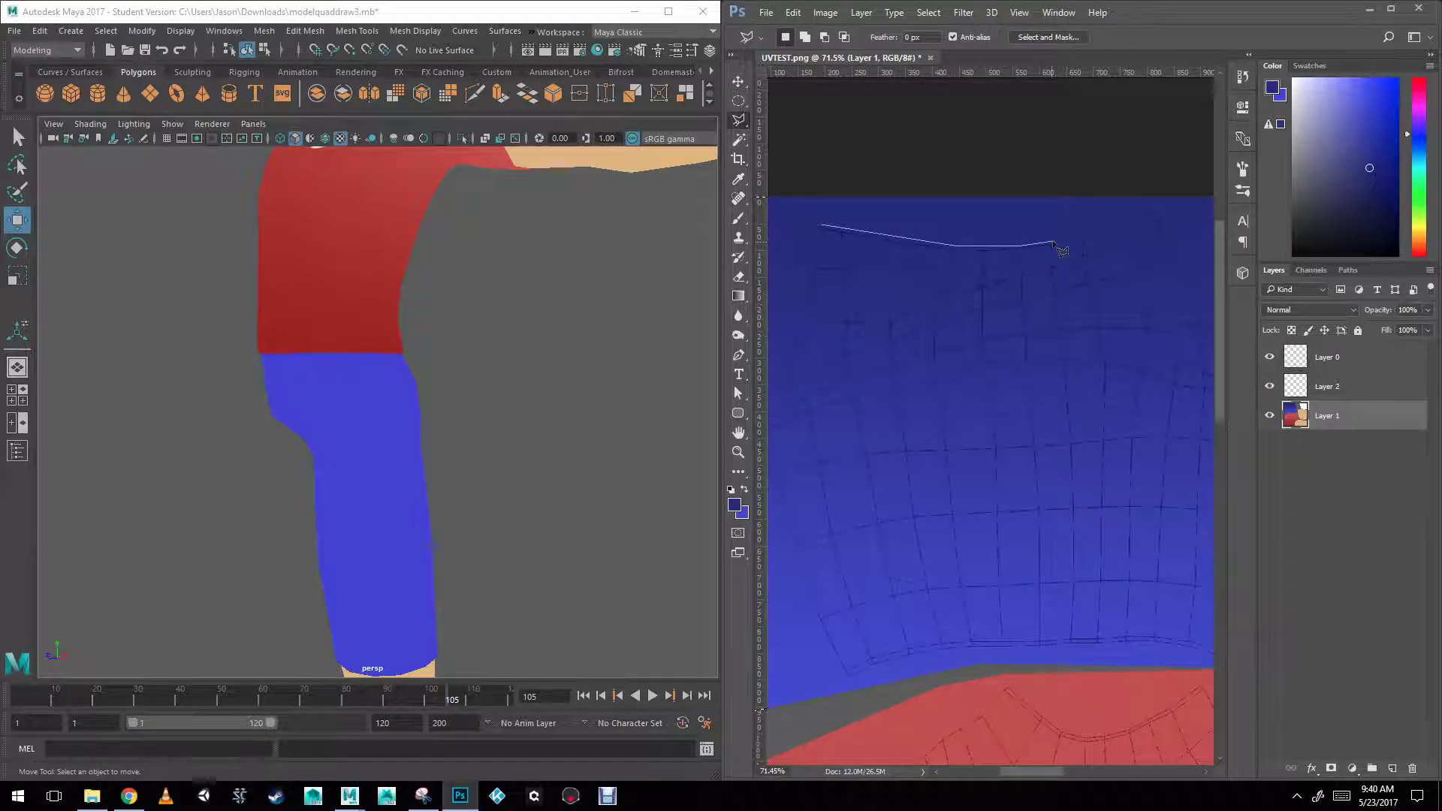
pyautogui.click(1162, 205)
pyautogui.click(1209, 323)
pyautogui.click(907, 383)
pyautogui.click(785, 349)
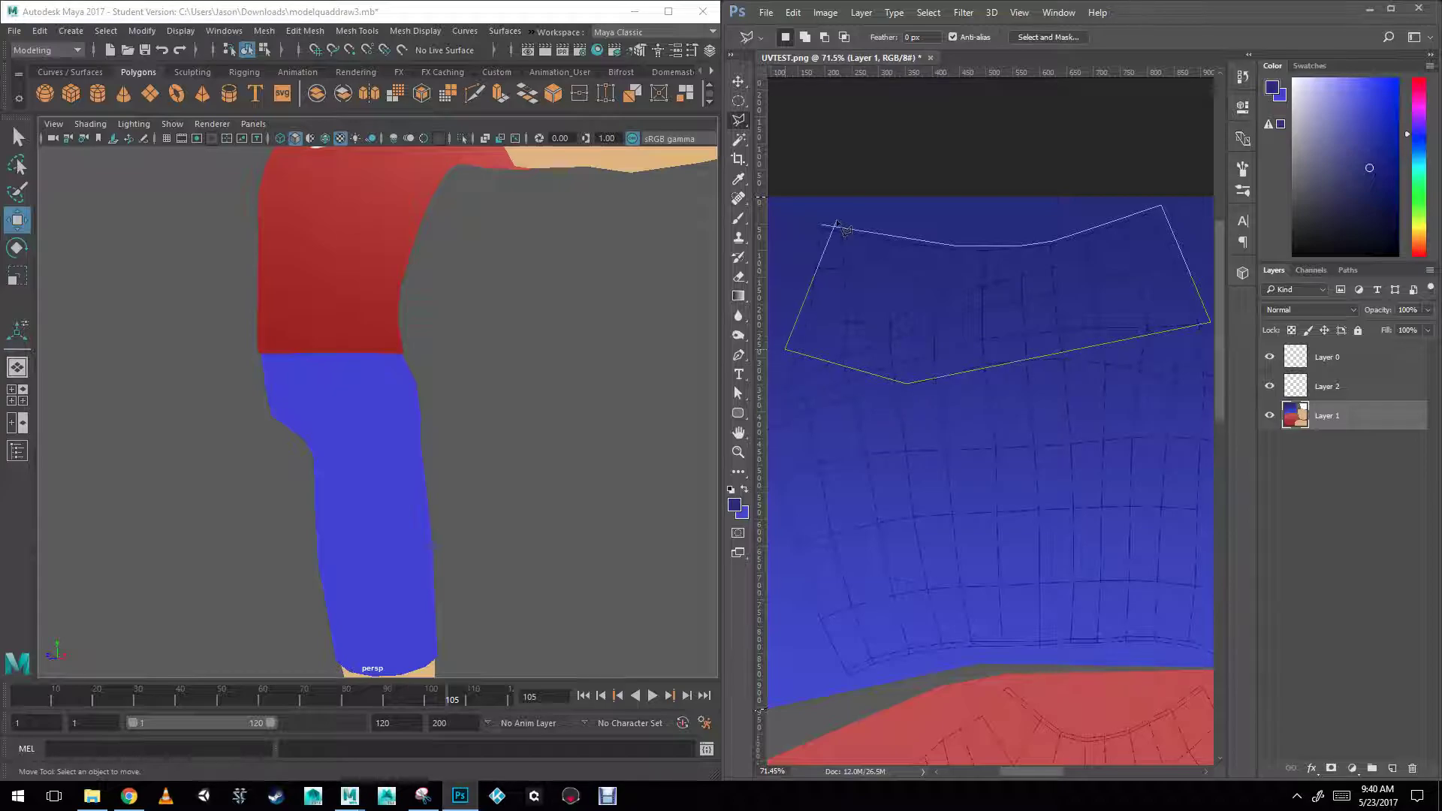
pyautogui.click(818, 223)
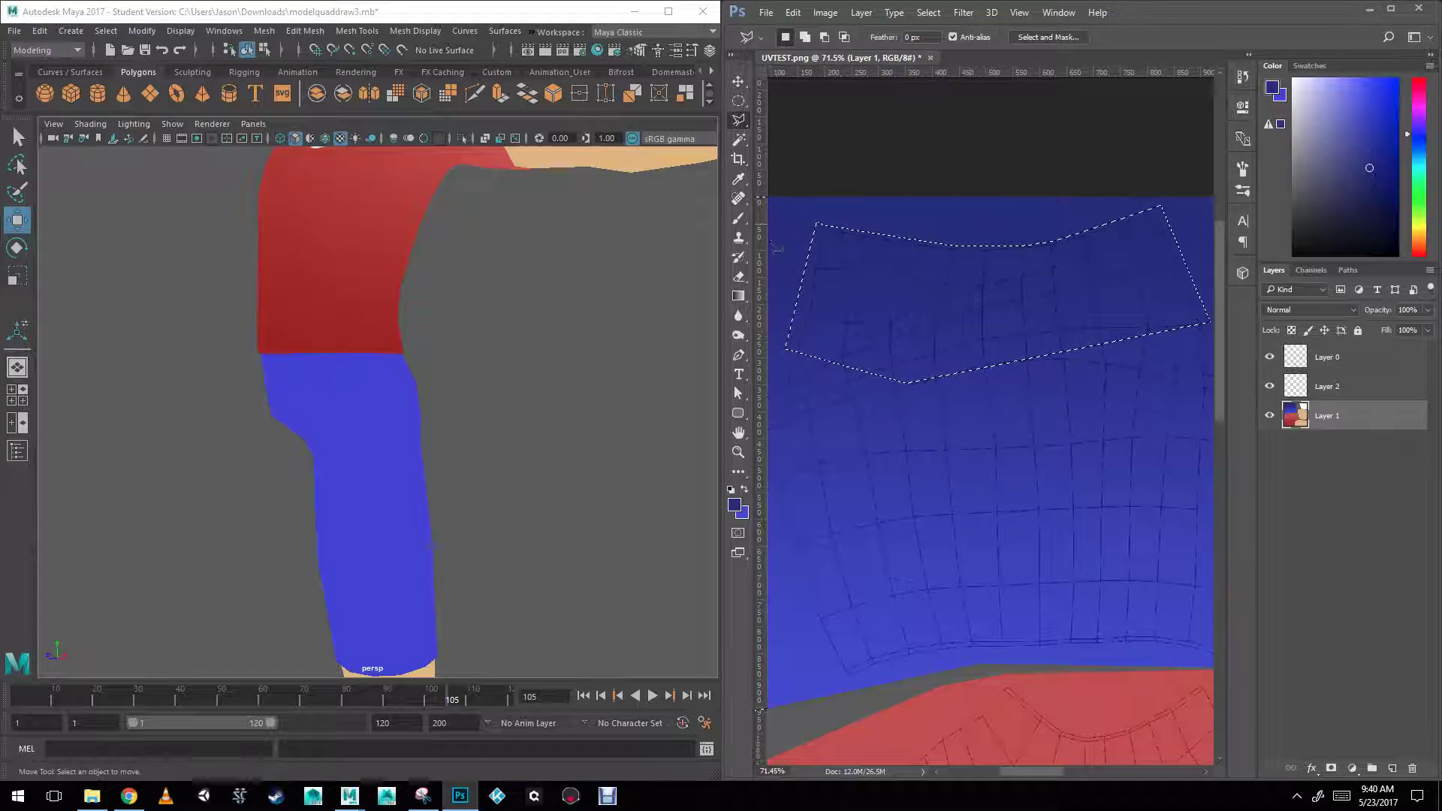
# Set up a soft Brush with a darker navy foreground color, 100 px size and 30% opacity.
pyautogui.click(738, 217)
pyautogui.moveTo(1347, 210); pyautogui.dragTo(1384, 196)
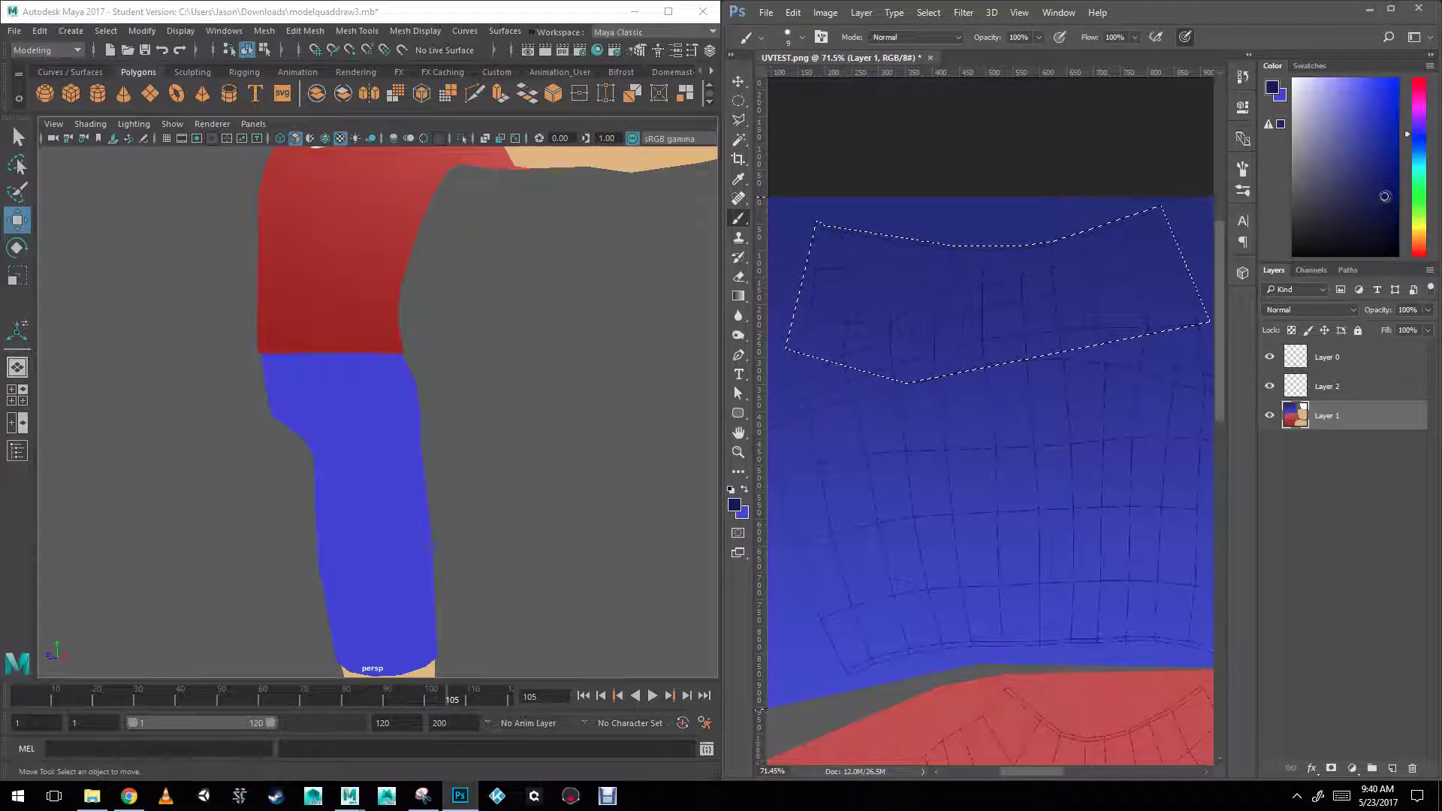
pyautogui.click(802, 37)
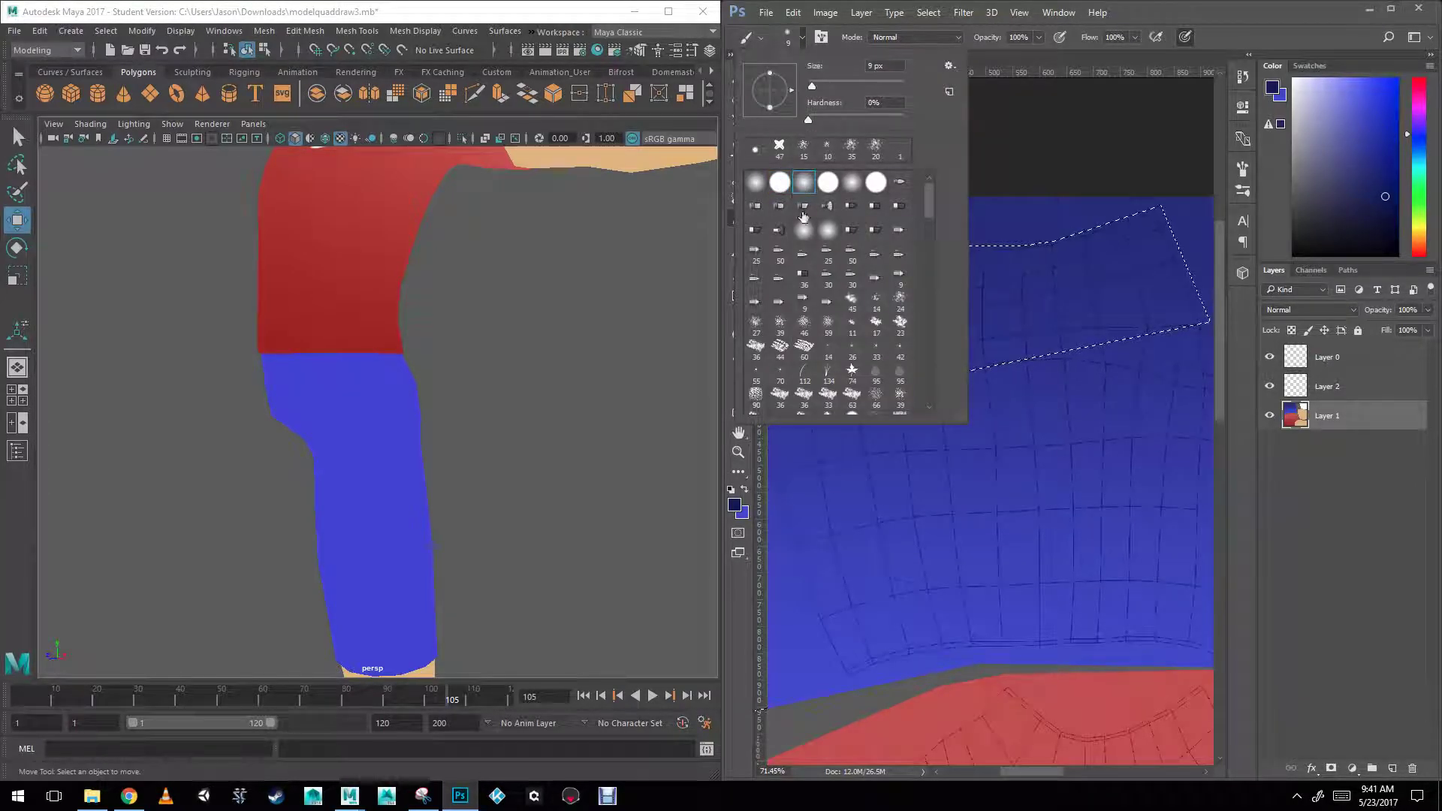
pyautogui.click(1051, 143)
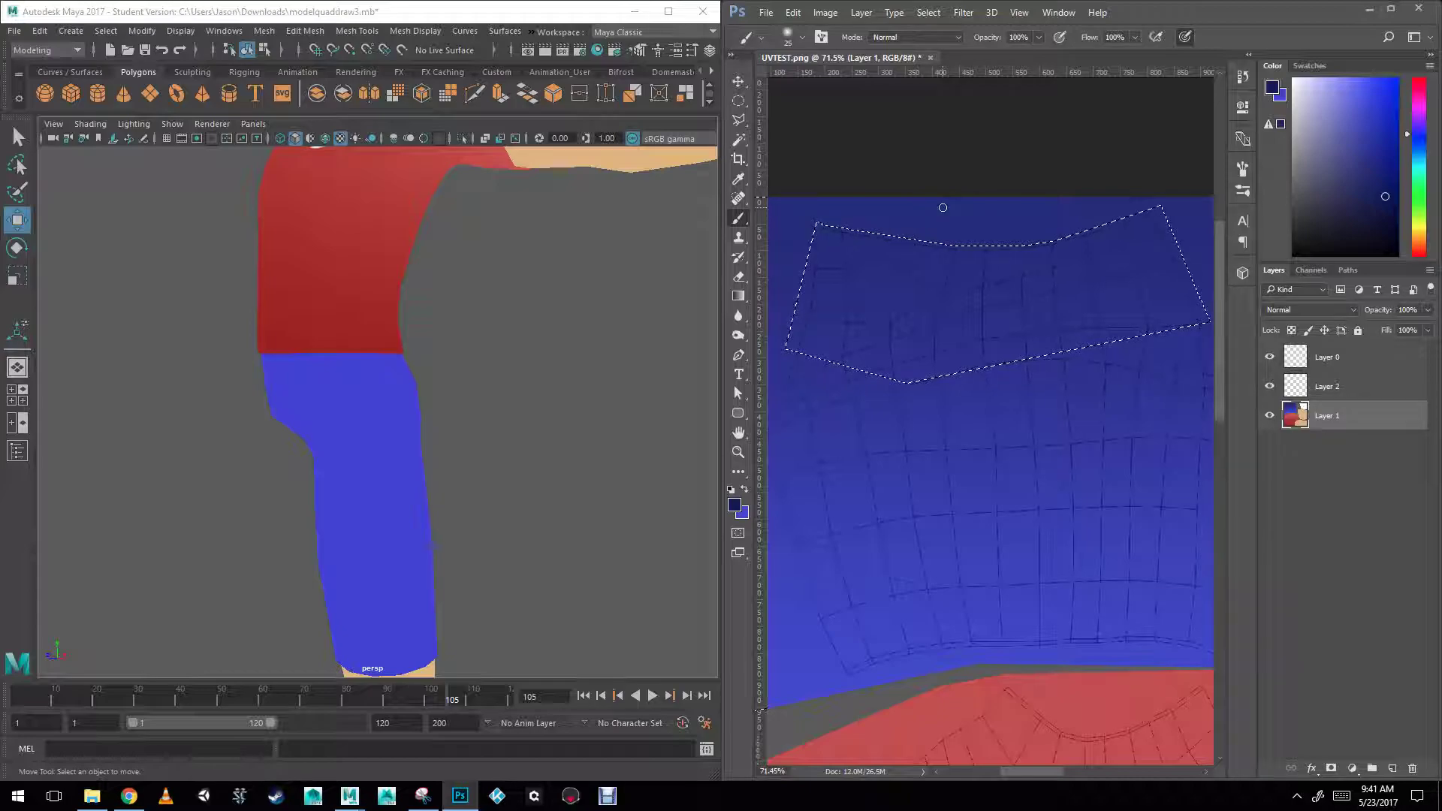
pyautogui.press(']')
pyautogui.press(']')
pyautogui.press(']')
pyautogui.press(']')
pyautogui.press(']')
pyautogui.press(']')
pyautogui.press(']')
pyautogui.press(']')
pyautogui.press(']')
pyautogui.press(']')
pyautogui.press(']')
pyautogui.click(1039, 37)
pyautogui.moveTo(1039, 54); pyautogui.dragTo(990, 56)
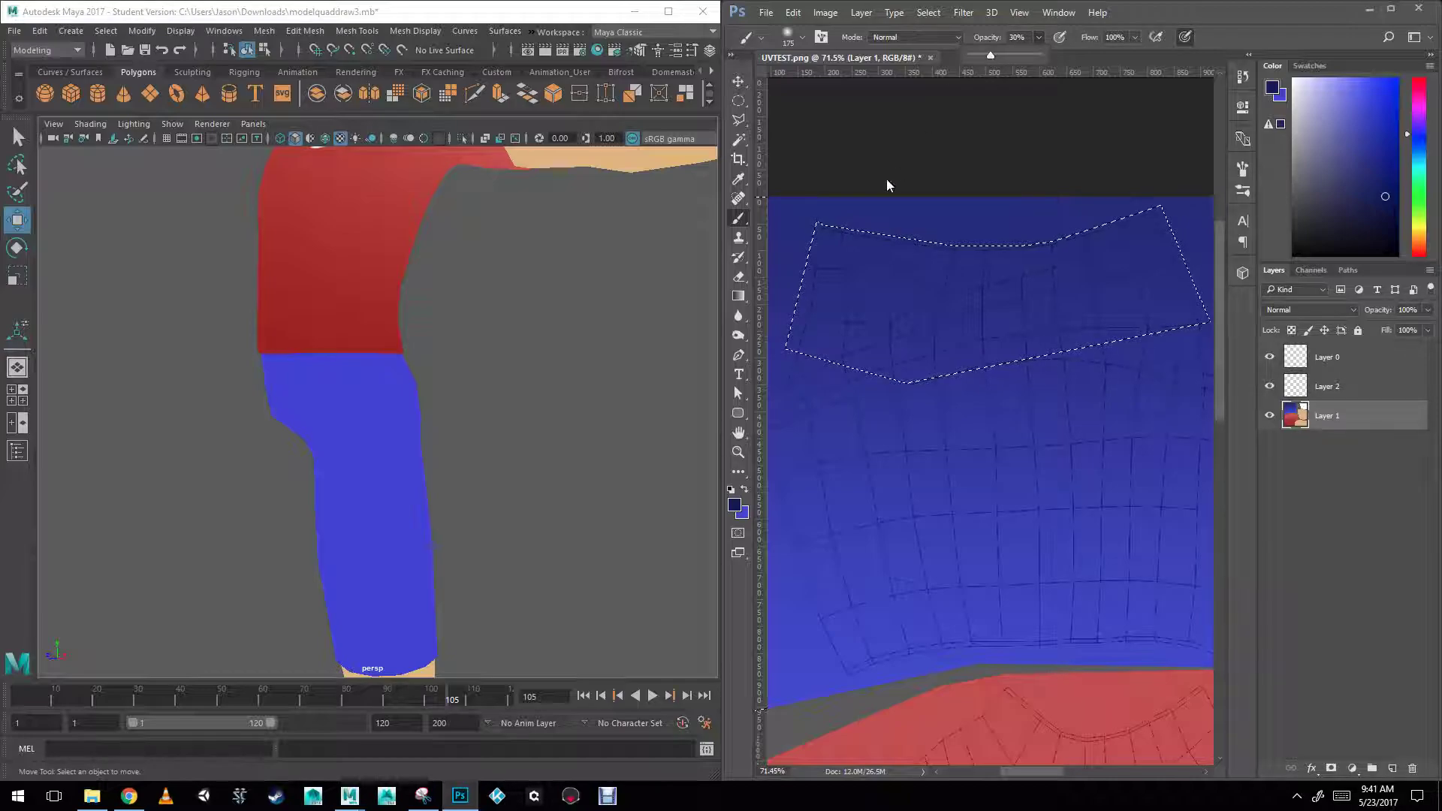
pyautogui.press('[')
pyautogui.press('[')
# Paint a dark shadow along the curved waistline inside the selection, and deselect.
pyautogui.moveTo(827, 227); pyautogui.dragTo(1007, 247)
pyautogui.moveTo(1130, 214)
pyautogui.mouseDown()
pyautogui.moveTo(1162, 193)
pyautogui.moveTo(1162, 209)
pyautogui.moveTo(991, 241)
pyautogui.moveTo(801, 222)
pyautogui.moveTo(926, 235)
pyautogui.moveTo(1159, 218)
pyautogui.moveTo(1169, 197)
pyautogui.moveTo(818, 213)
pyautogui.moveTo(933, 238)
pyautogui.mouseUp()
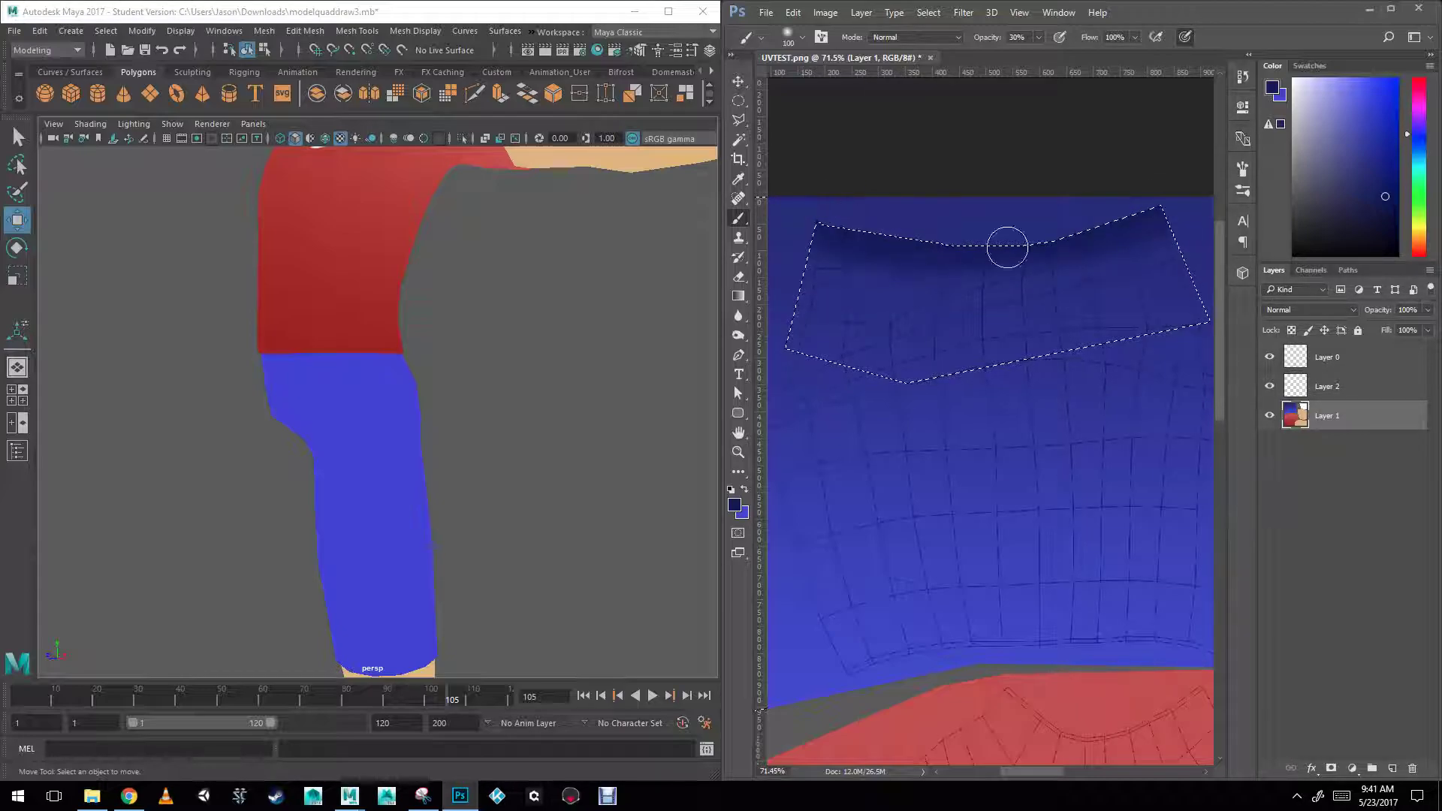
pyautogui.click(738, 101)
pyautogui.hotkey('ctrl', 'd')
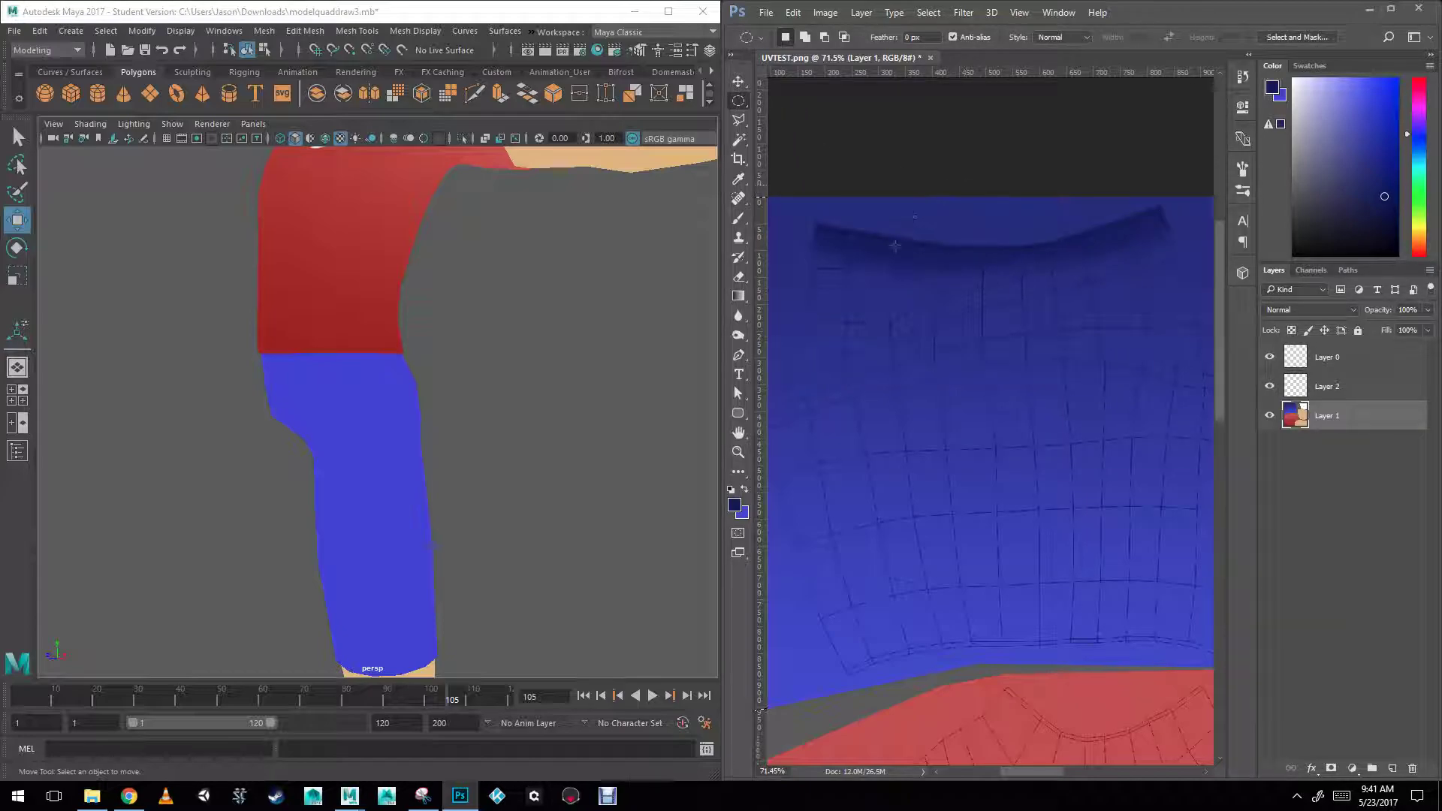
# Hide the Layer 0 UV wireframe and save the texture to the Desktop as a PNG, replacing Character_Texture.png.
pyautogui.click(1270, 358)
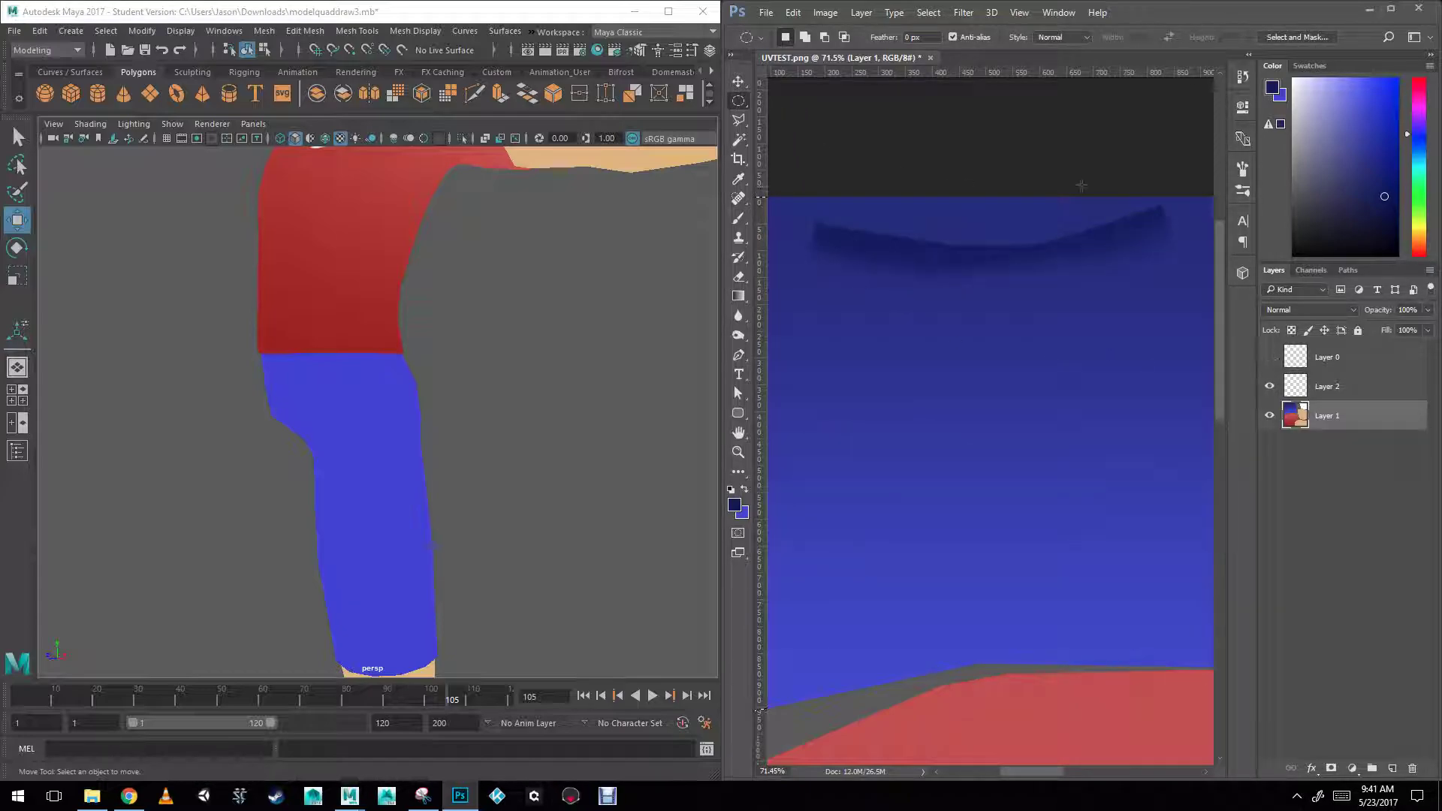
pyautogui.click(766, 12)
pyautogui.click(786, 178)
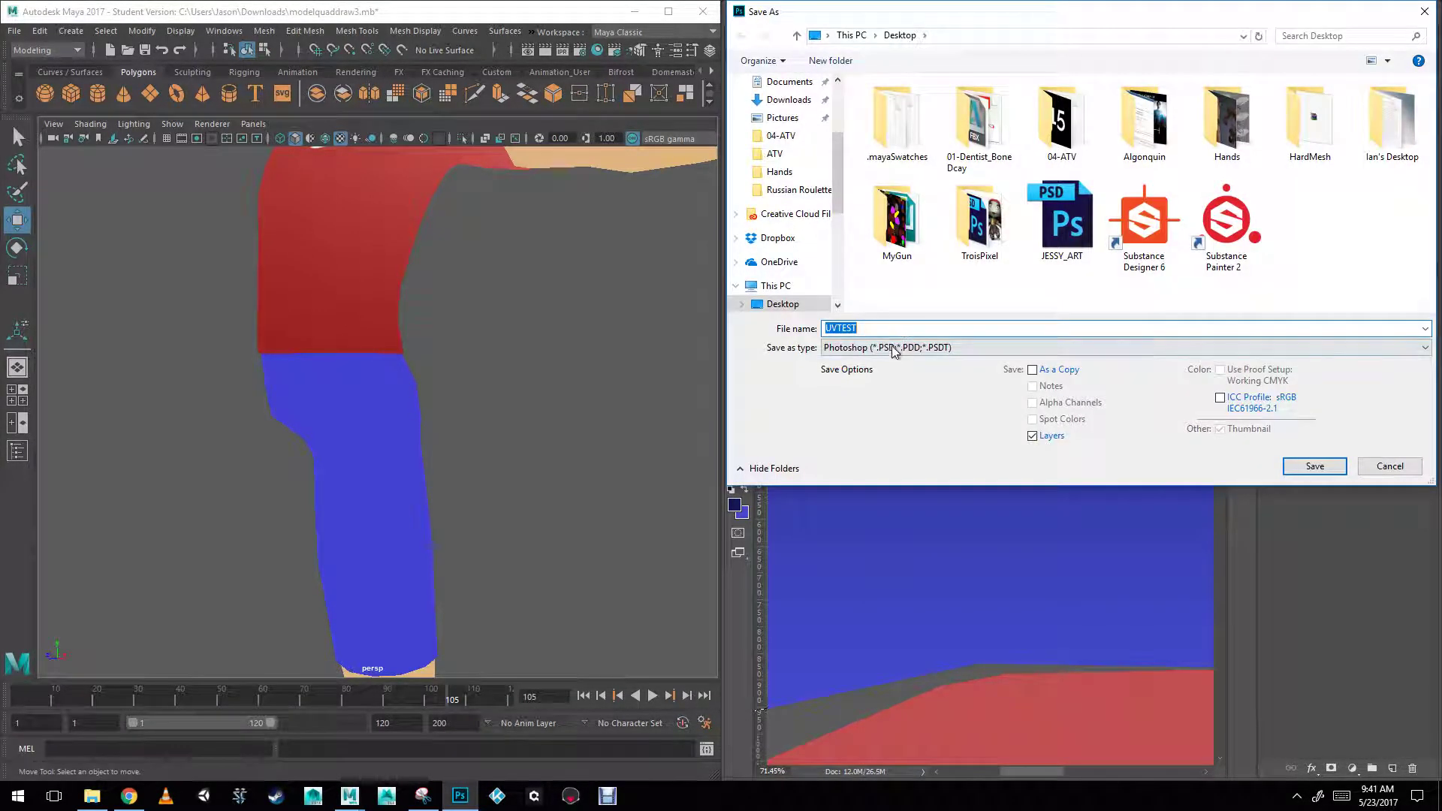
pyautogui.click(894, 347)
pyautogui.click(863, 553)
pyautogui.click(1137, 225)
pyautogui.click(1300, 466)
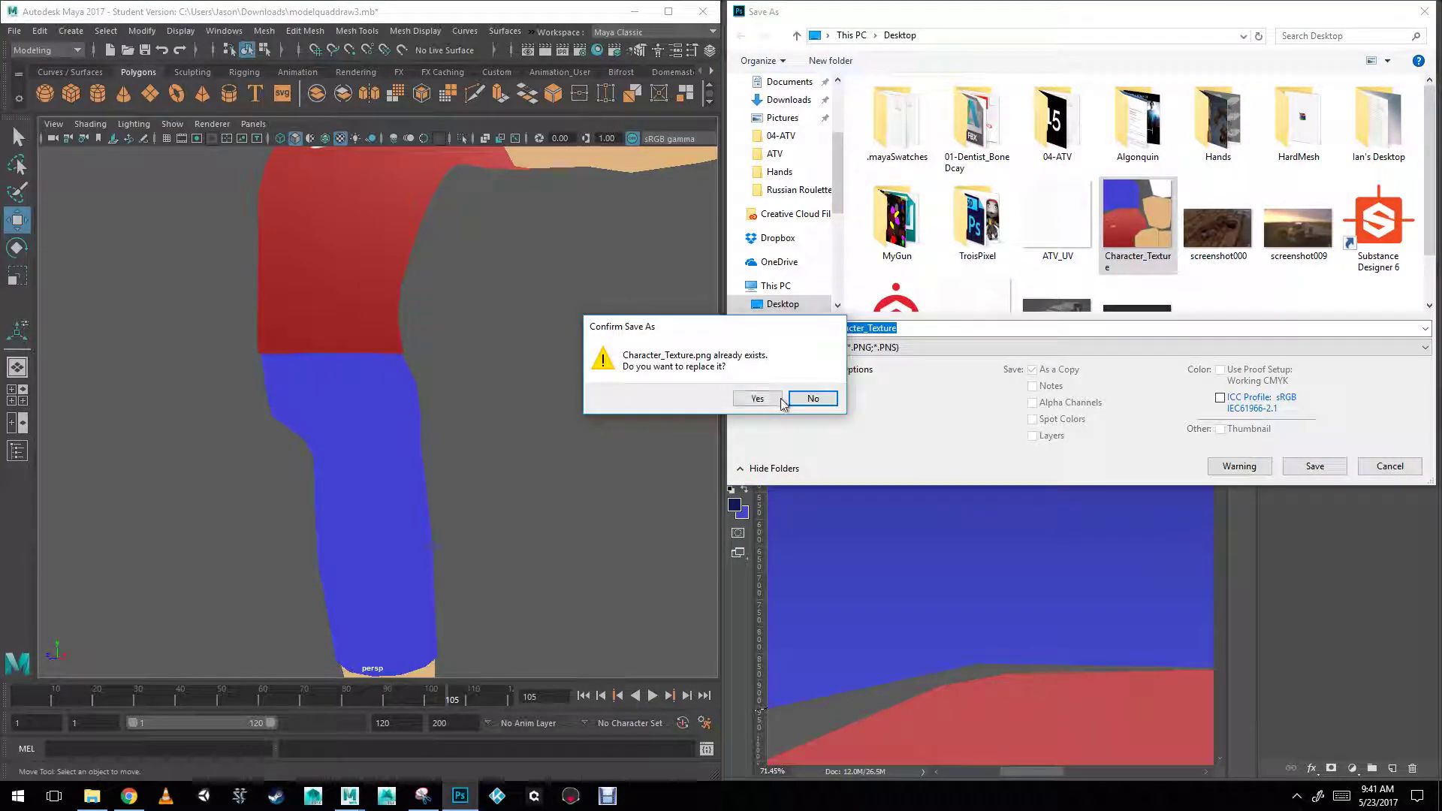
pyautogui.click(760, 400)
# Switch to Maya and inspect the shaded blue shorts, the shirt and the plain white sock on the model.
pyautogui.click(636, 237)
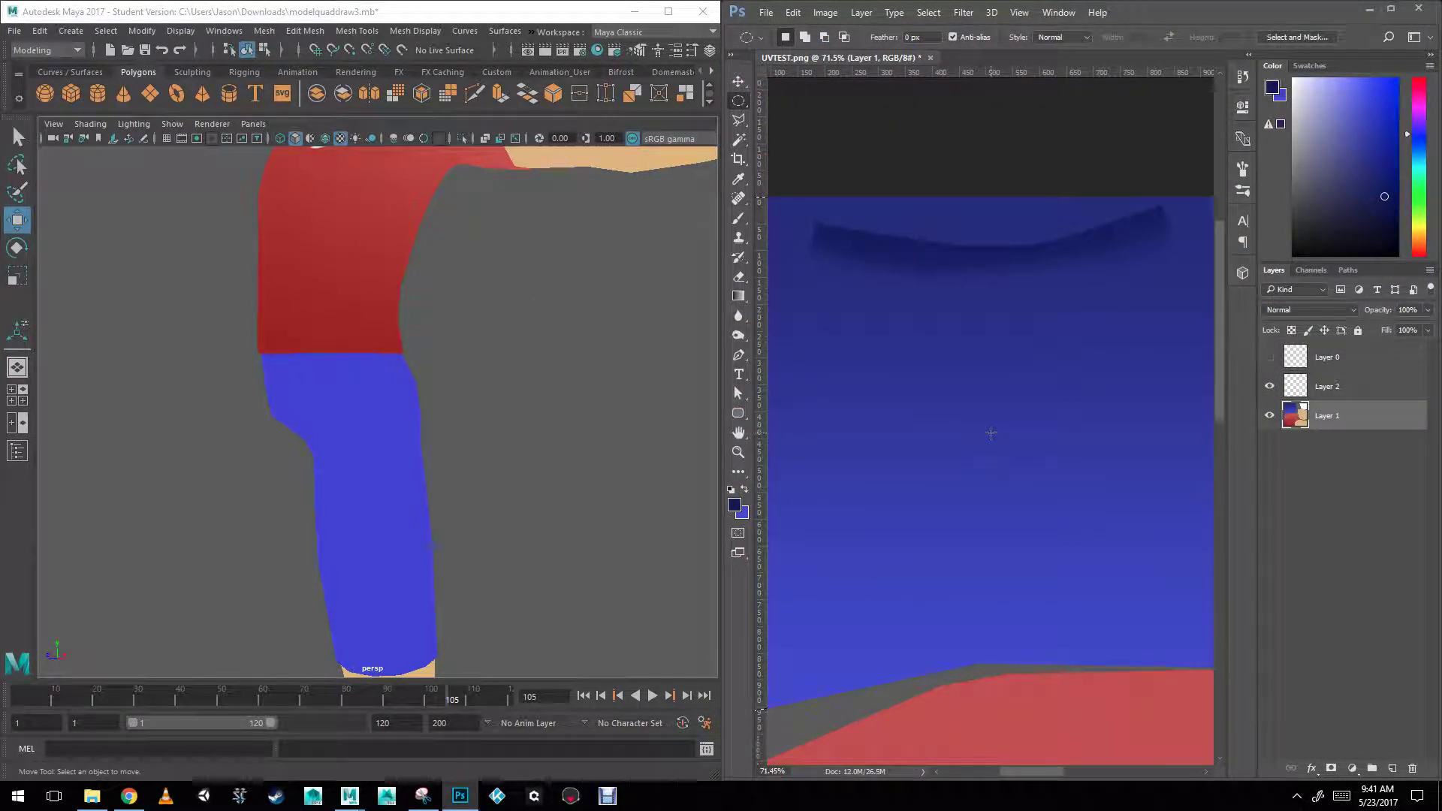
pyautogui.scroll(-5, 518, 403)
pyautogui.keyDown('alt'); pyautogui.moveTo(441, 421); pyautogui.dragTo(485, 473); pyautogui.keyUp('alt')
pyautogui.scroll(3, 476, 441)
pyautogui.keyDown('alt'); pyautogui.moveTo(474, 337); pyautogui.dragTo(528, 353); pyautogui.keyUp('alt')
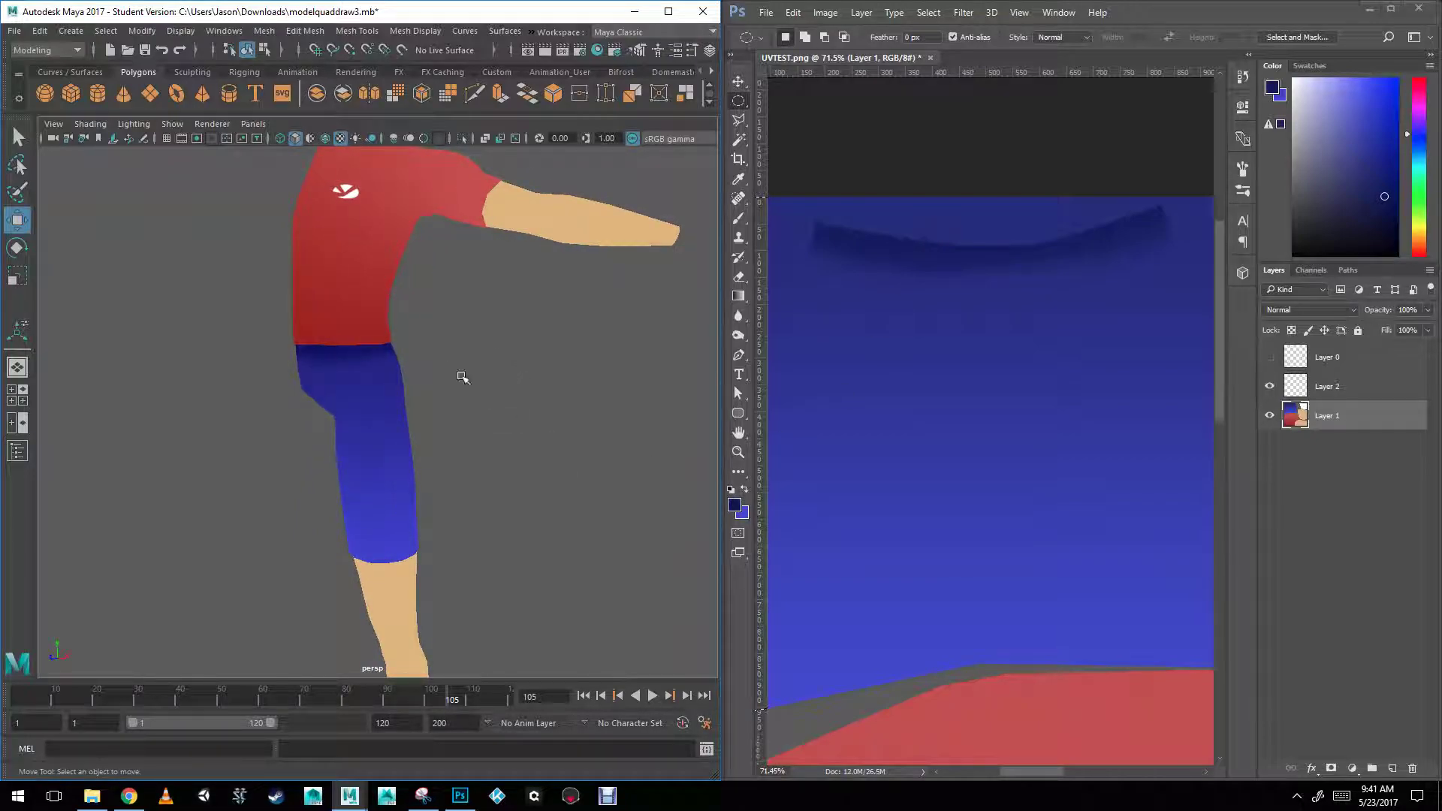
pyautogui.keyDown('alt'); pyautogui.moveTo(441, 457); pyautogui.dragTo(370, 478, button='right'); pyautogui.keyUp('alt')
pyautogui.keyDown('alt'); pyautogui.moveTo(398, 479); pyautogui.dragTo(413, 415, button='middle'); pyautogui.keyUp('alt')
pyautogui.keyDown('alt'); pyautogui.moveTo(460, 464); pyautogui.dragTo(450, 563, button='middle'); pyautogui.keyUp('alt')
pyautogui.keyDown('alt'); pyautogui.moveTo(450, 563); pyautogui.dragTo(415, 565); pyautogui.keyUp('alt')
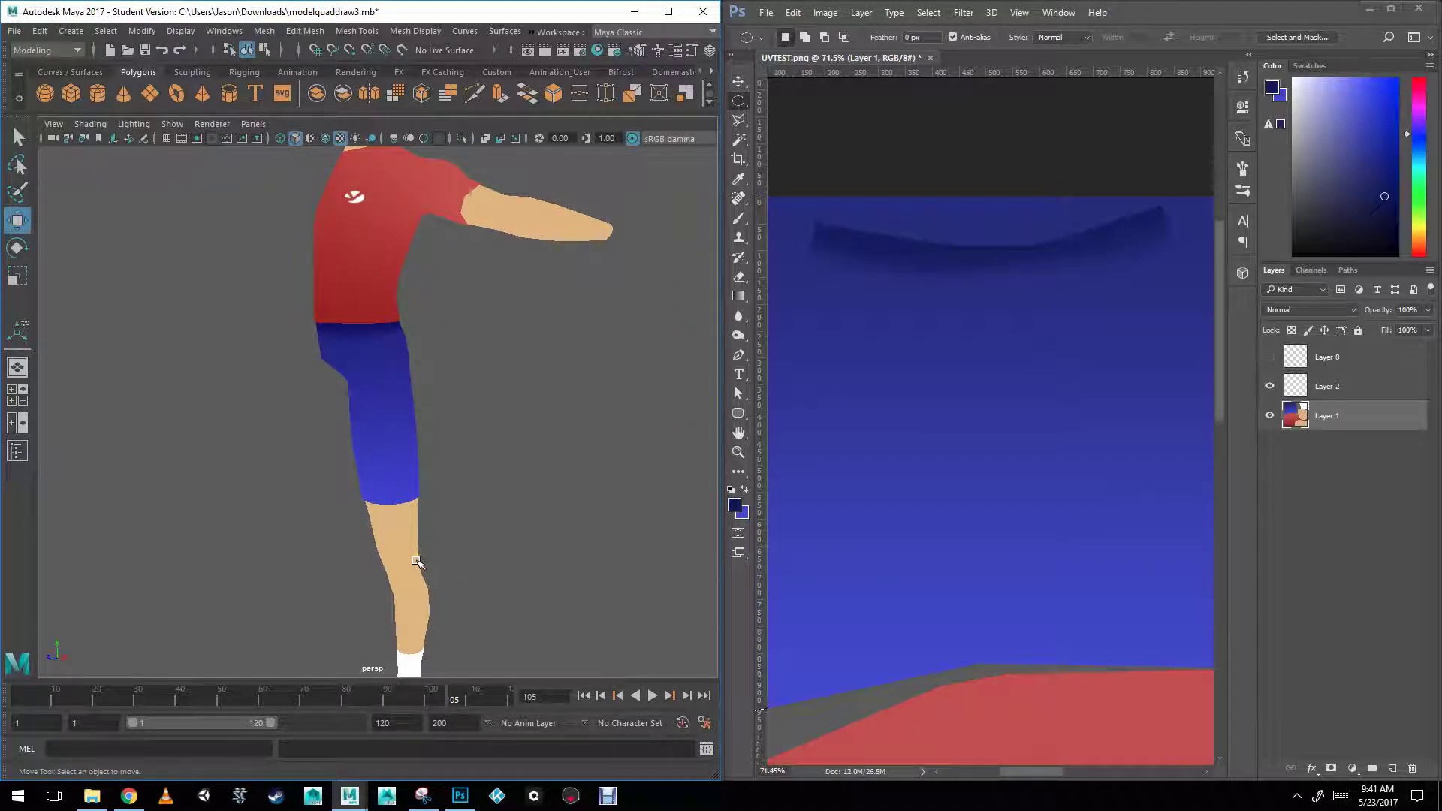
pyautogui.keyDown('alt'); pyautogui.moveTo(414, 564); pyautogui.dragTo(443, 425, button='middle'); pyautogui.keyUp('alt')
# Return to Photoshop, show the Layer 0 UV wireframe and outline a thin curved band across the white sock with a polygonal lasso selection.
pyautogui.moveTo(1045, 771); pyautogui.dragTo(1149, 770)
pyautogui.click(1268, 357)
pyautogui.click(738, 121)
pyautogui.keyDown('alt'); pyautogui.scroll(5, 843, 393); pyautogui.keyUp('alt')
pyautogui.moveTo(824, 256); pyautogui.dragTo(931, 366)
pyautogui.moveTo(943, 423); pyautogui.dragTo(955, 526)
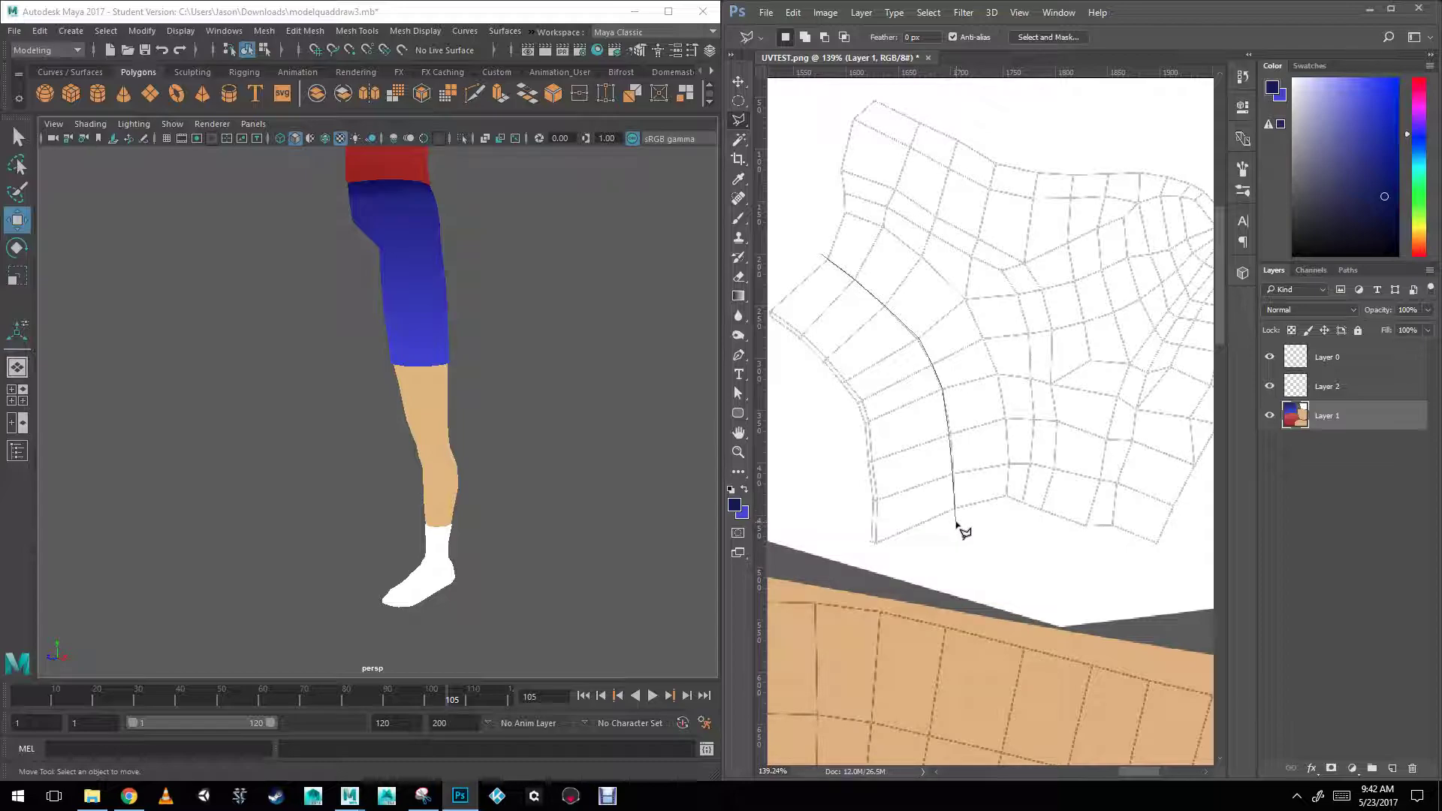
pyautogui.moveTo(971, 515); pyautogui.dragTo(967, 437)
pyautogui.moveTo(824, 258); pyautogui.dragTo(826, 242)
# Fill the selected sock band with bright blue using the Paint Bucket tool.
pyautogui.click(1393, 130)
pyautogui.rightClick(739, 296)
pyautogui.click(807, 309)
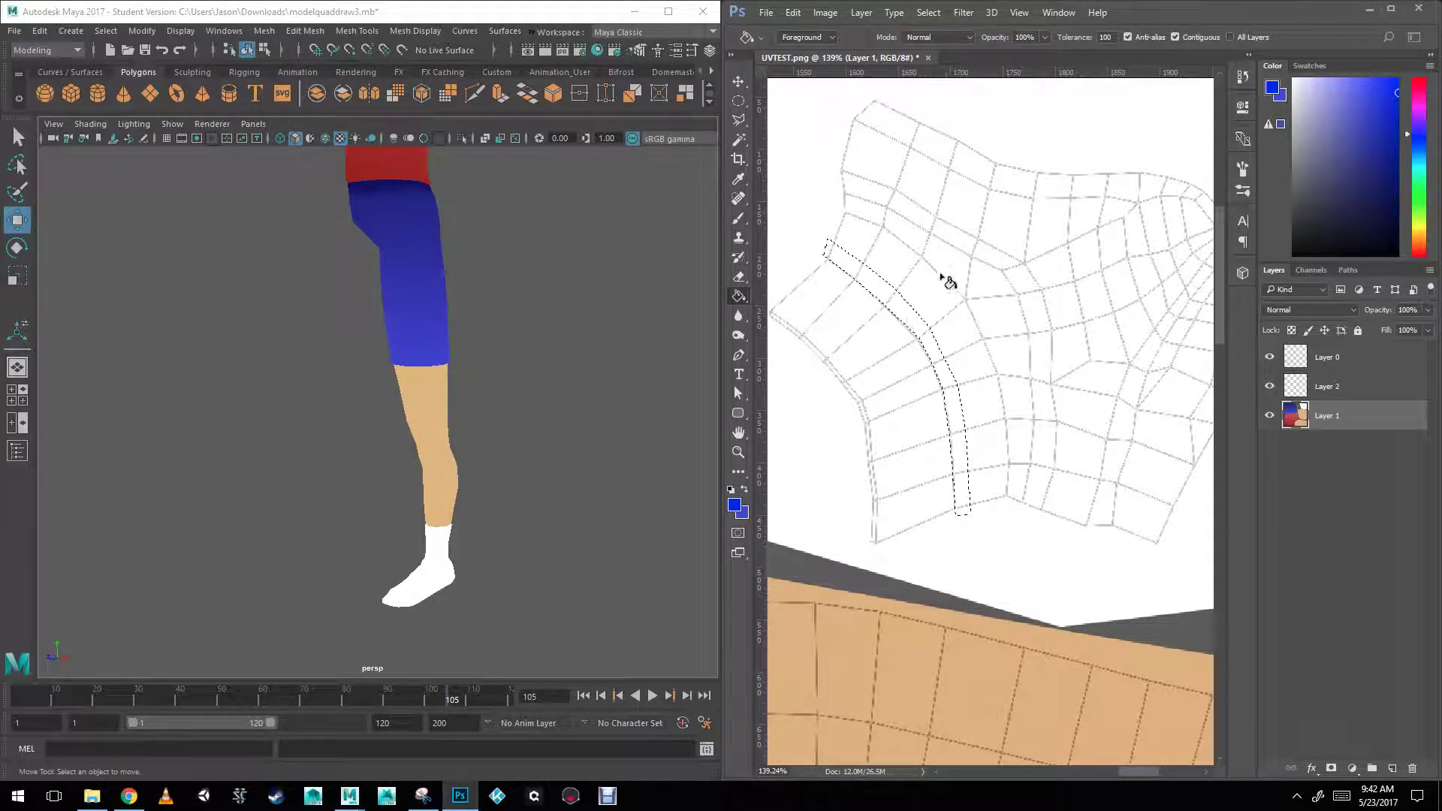
pyautogui.click(917, 332)
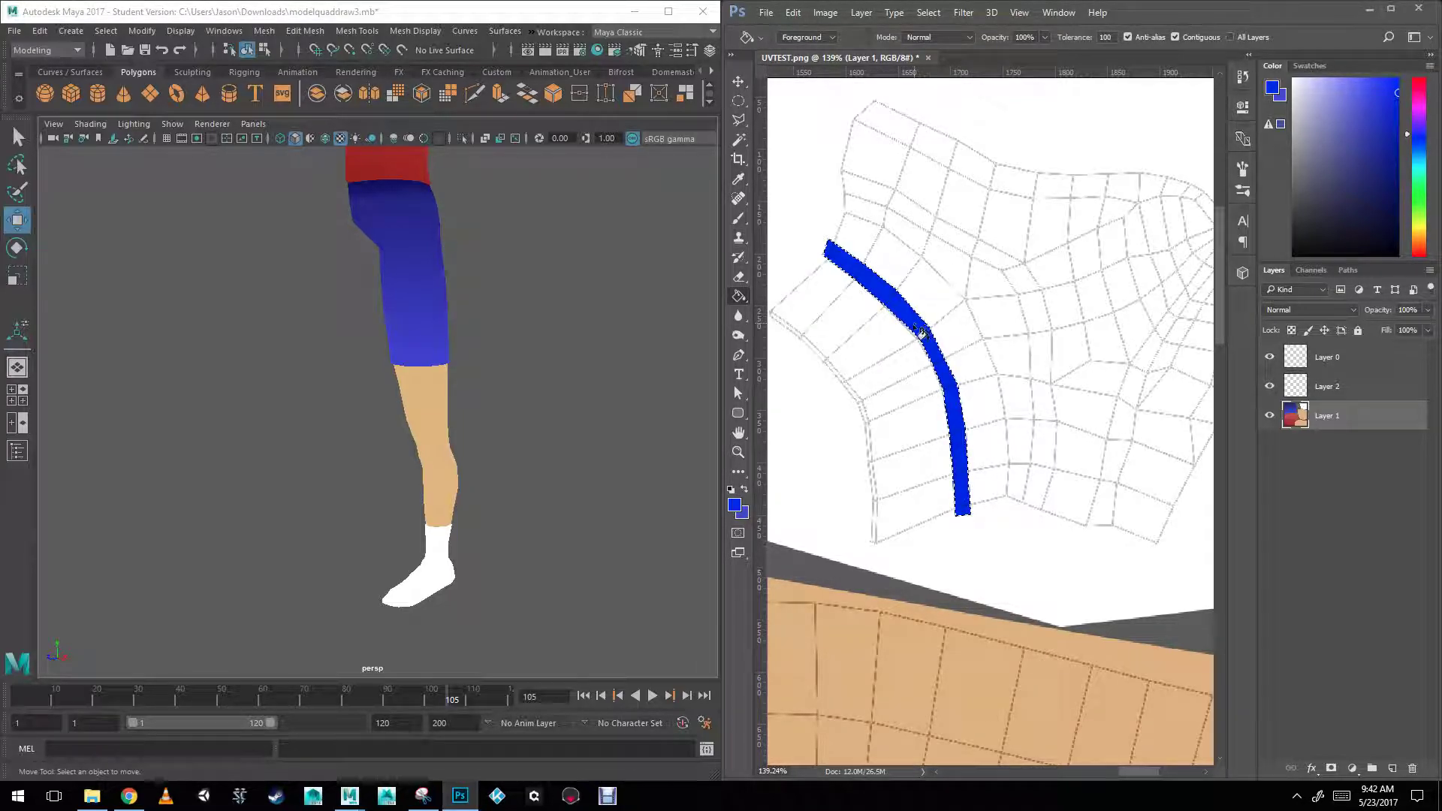
# Outline a narrower curved band beside the blue sock stripe, toward the cuff, with a polygonal lasso selection.
pyautogui.click(740, 121)
pyautogui.click(825, 268)
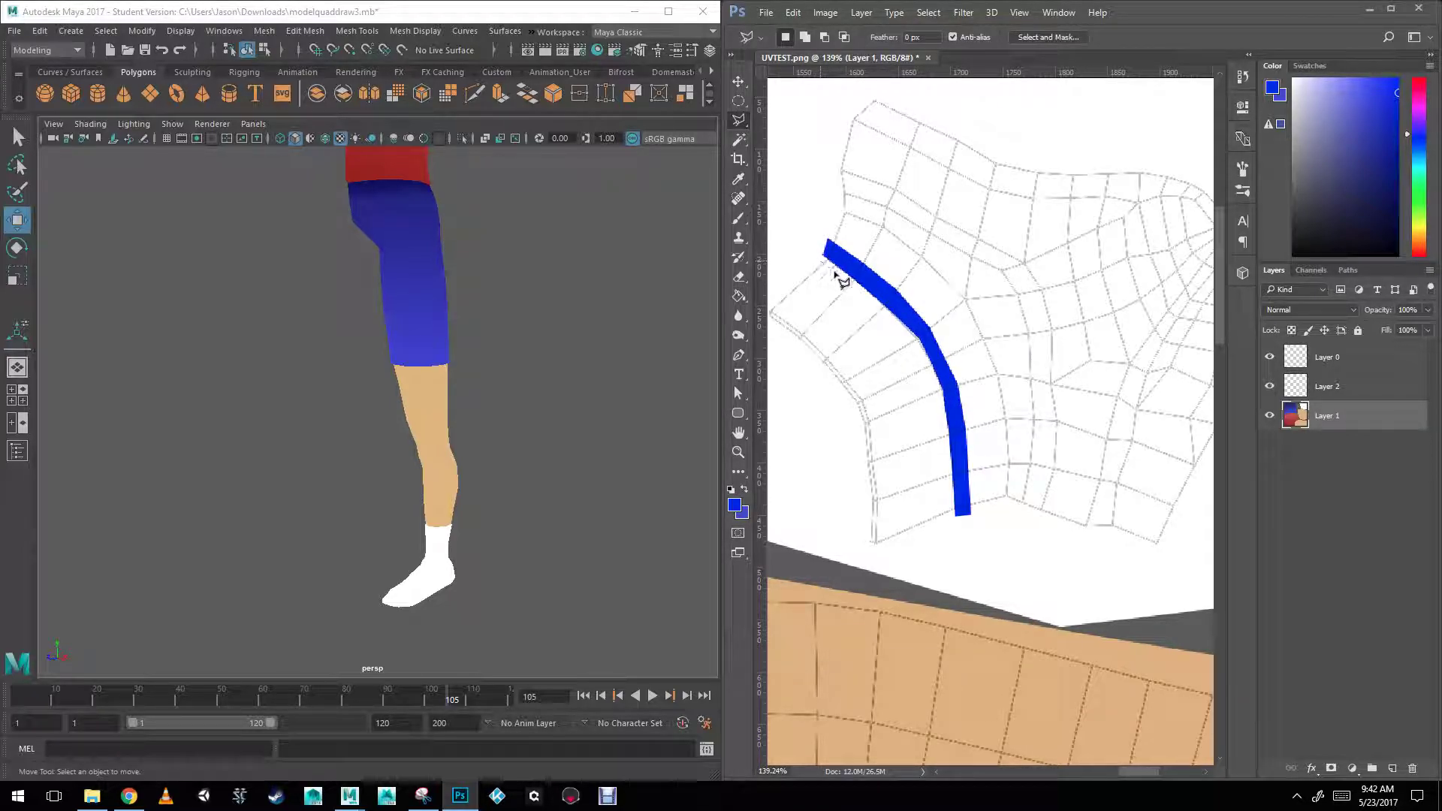
pyautogui.click(913, 343)
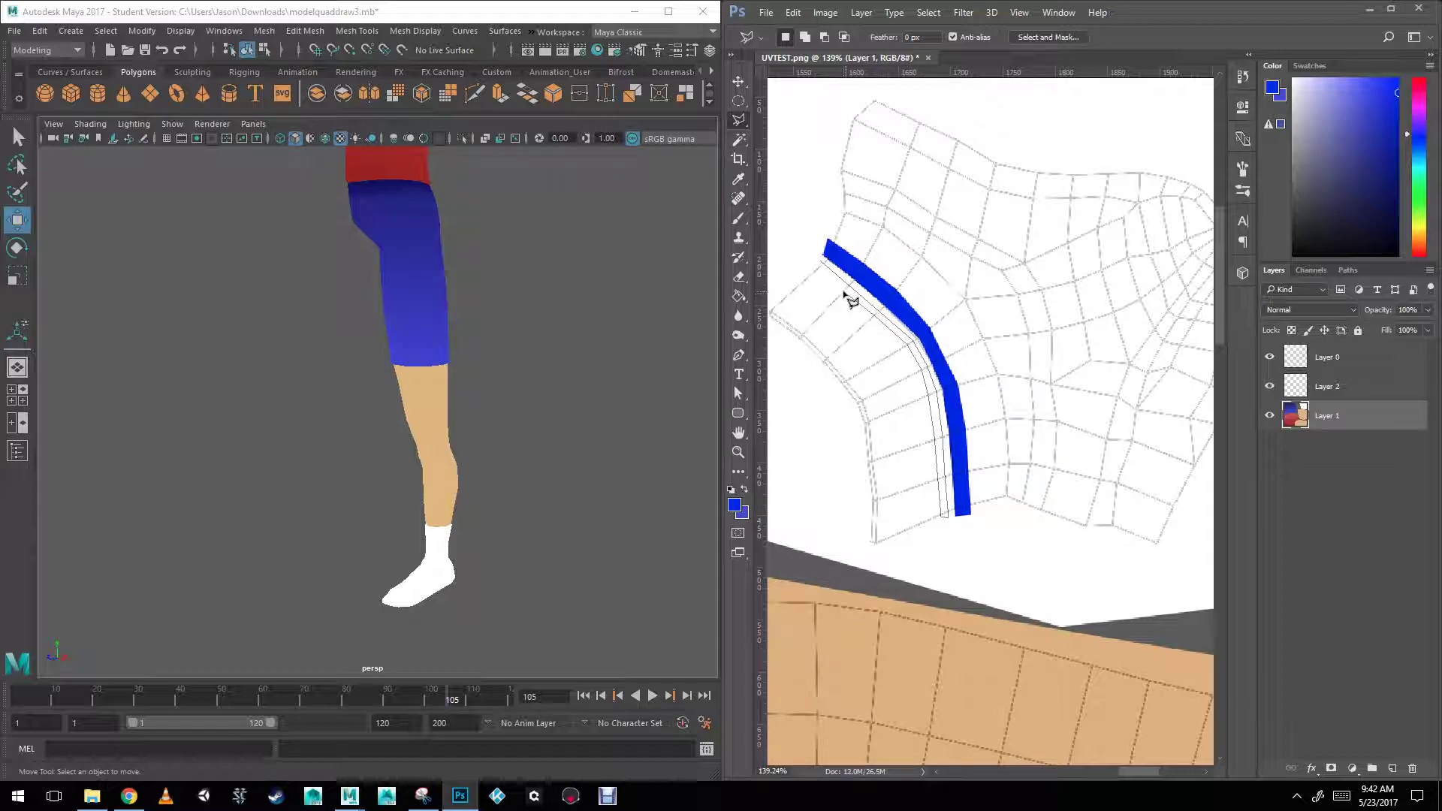
pyautogui.click(822, 265)
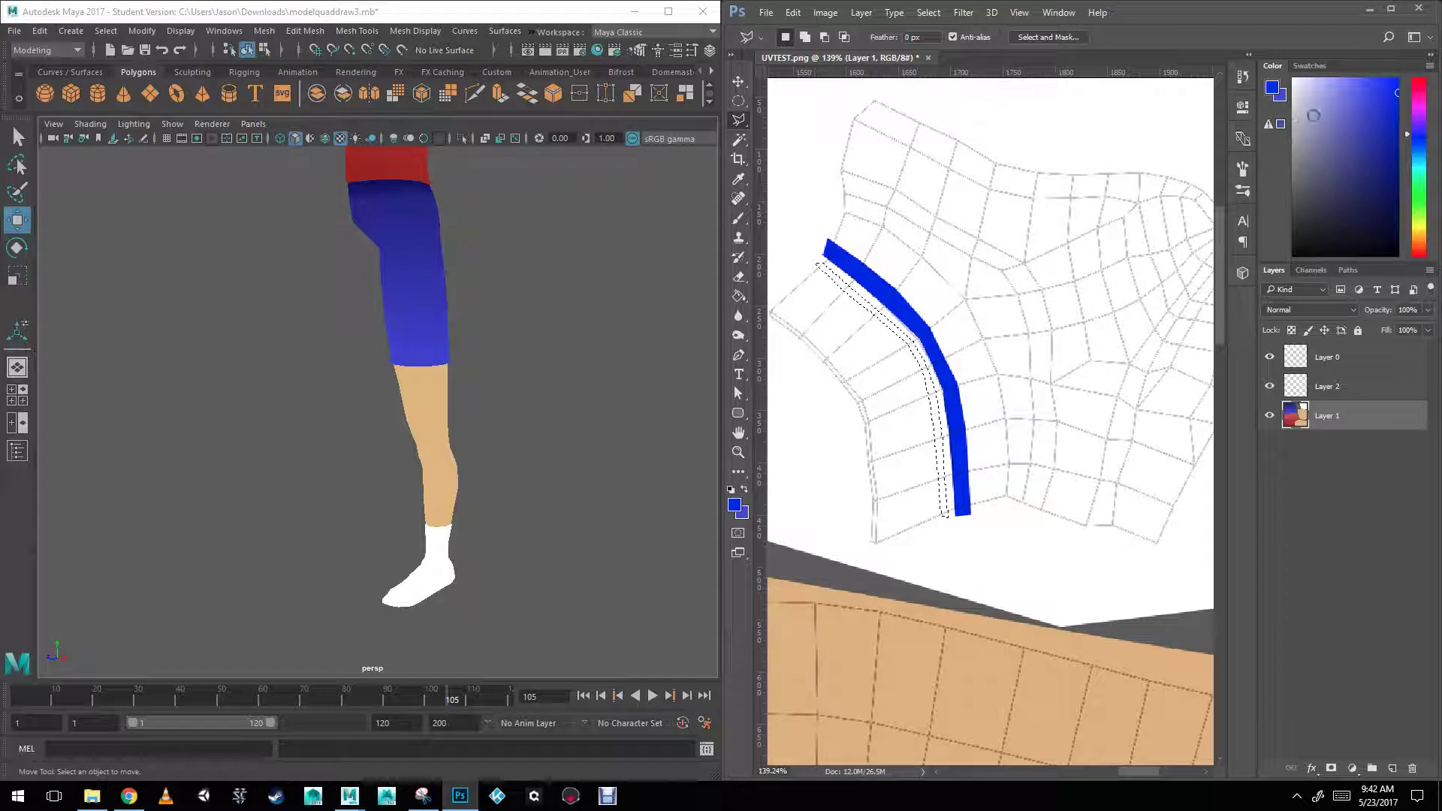
# Fill the narrow sock band with bright red and deselect it.
pyautogui.moveTo(1422, 98); pyautogui.dragTo(1428, 257)
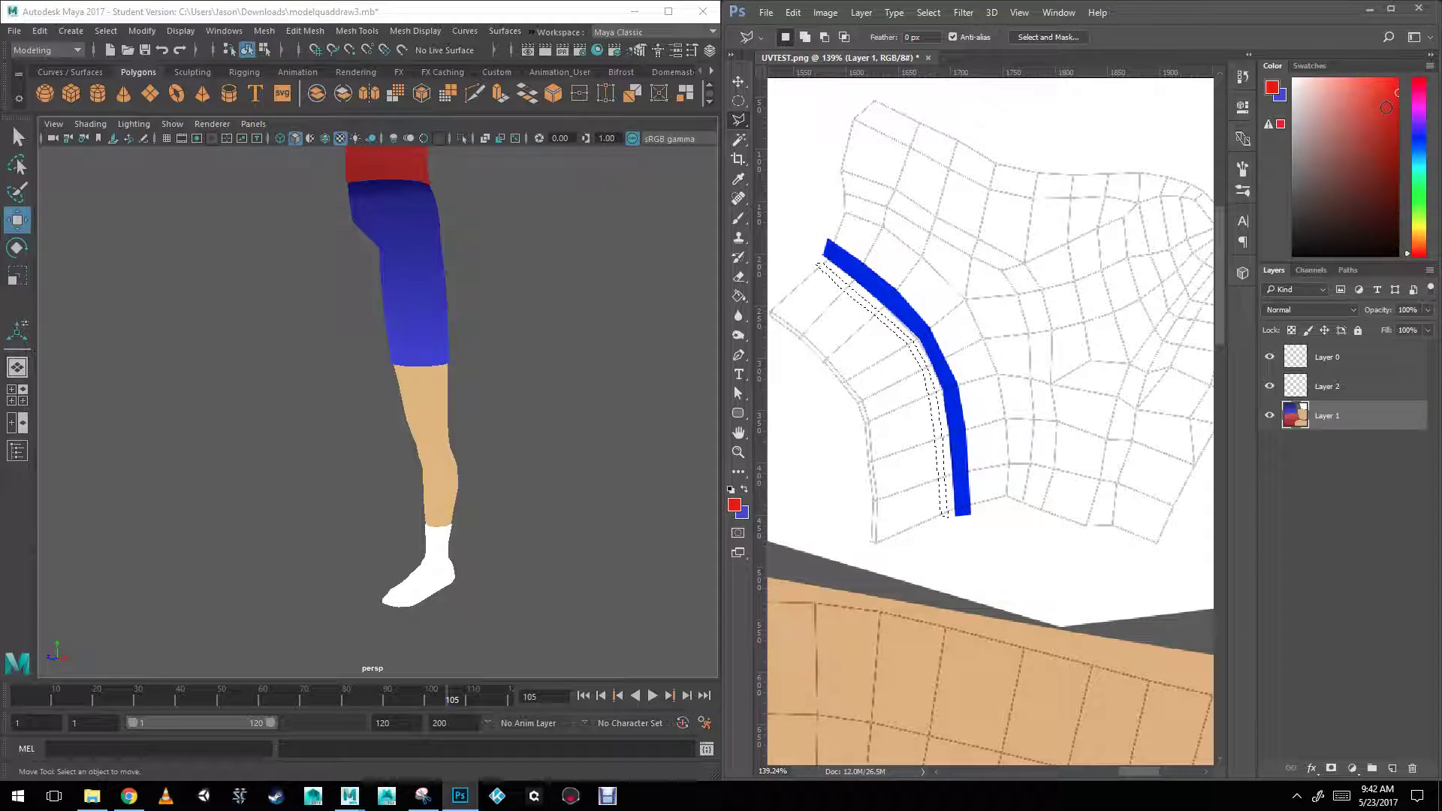
pyautogui.press('g')
pyautogui.click(890, 316)
pyautogui.press('m')
pyautogui.hotkey('ctrl', 'd')
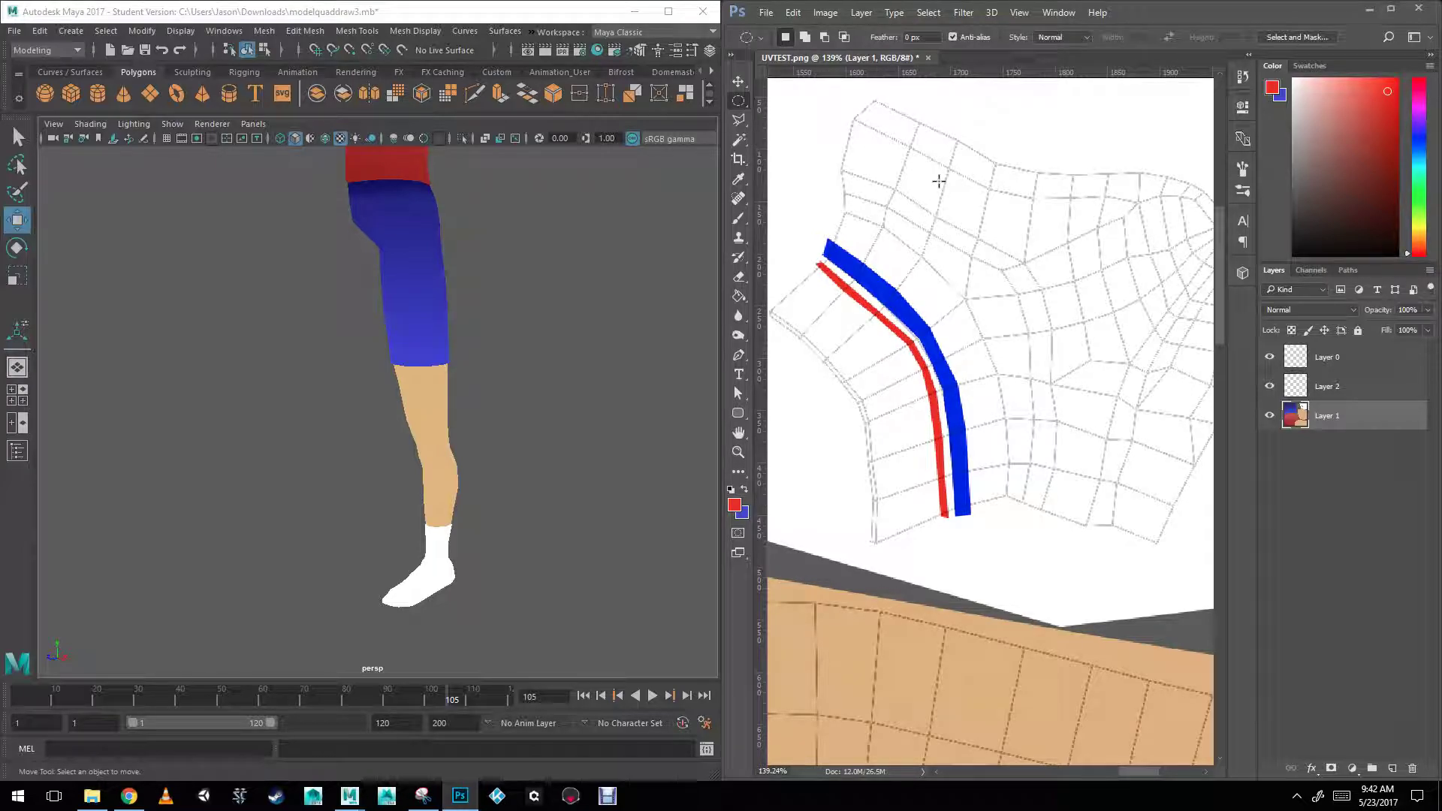
# Hide the Layer 0 UV wireframe and save the texture as a PNG on the Desktop, replacing Character_Texture.png.
pyautogui.click(1270, 357)
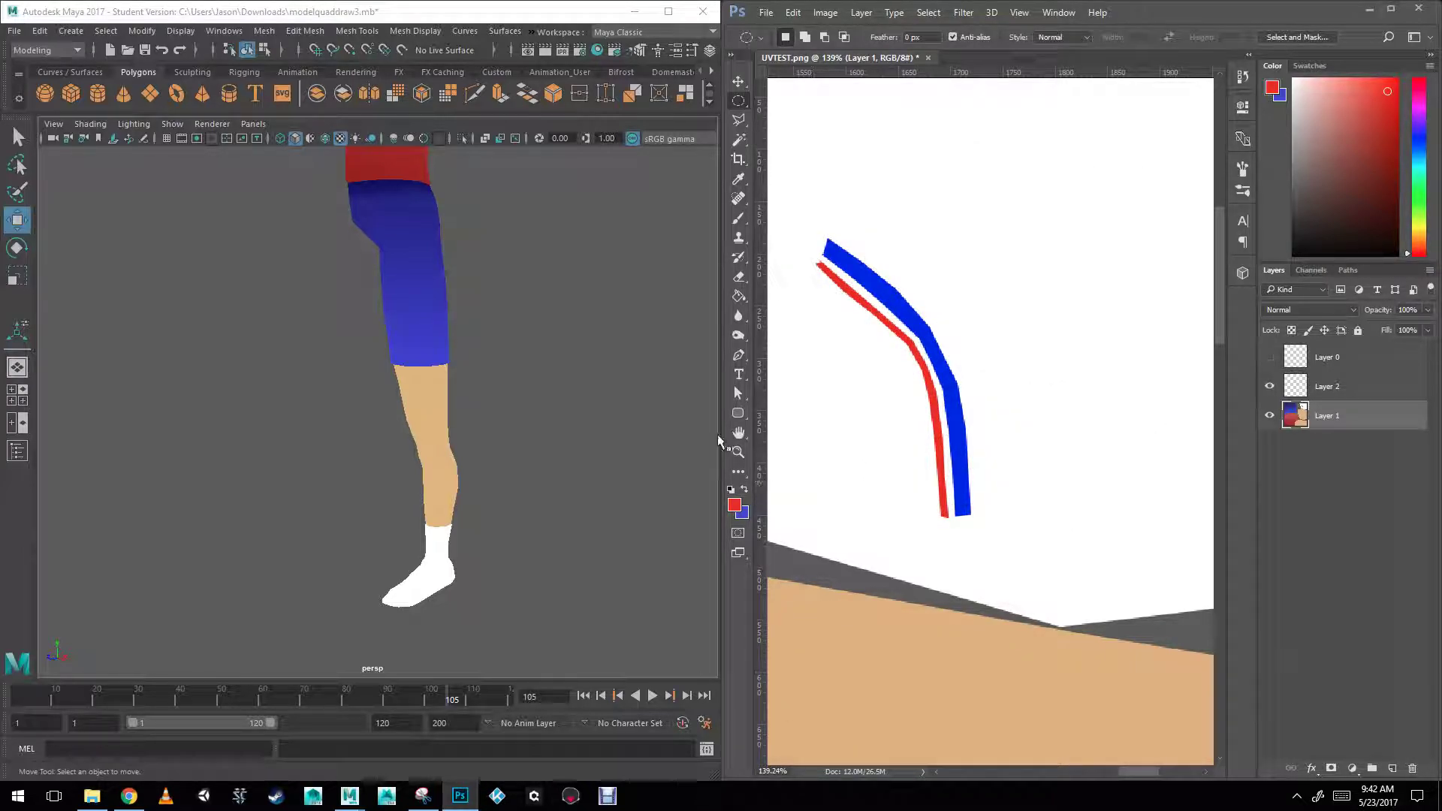
pyautogui.click(766, 13)
pyautogui.click(813, 182)
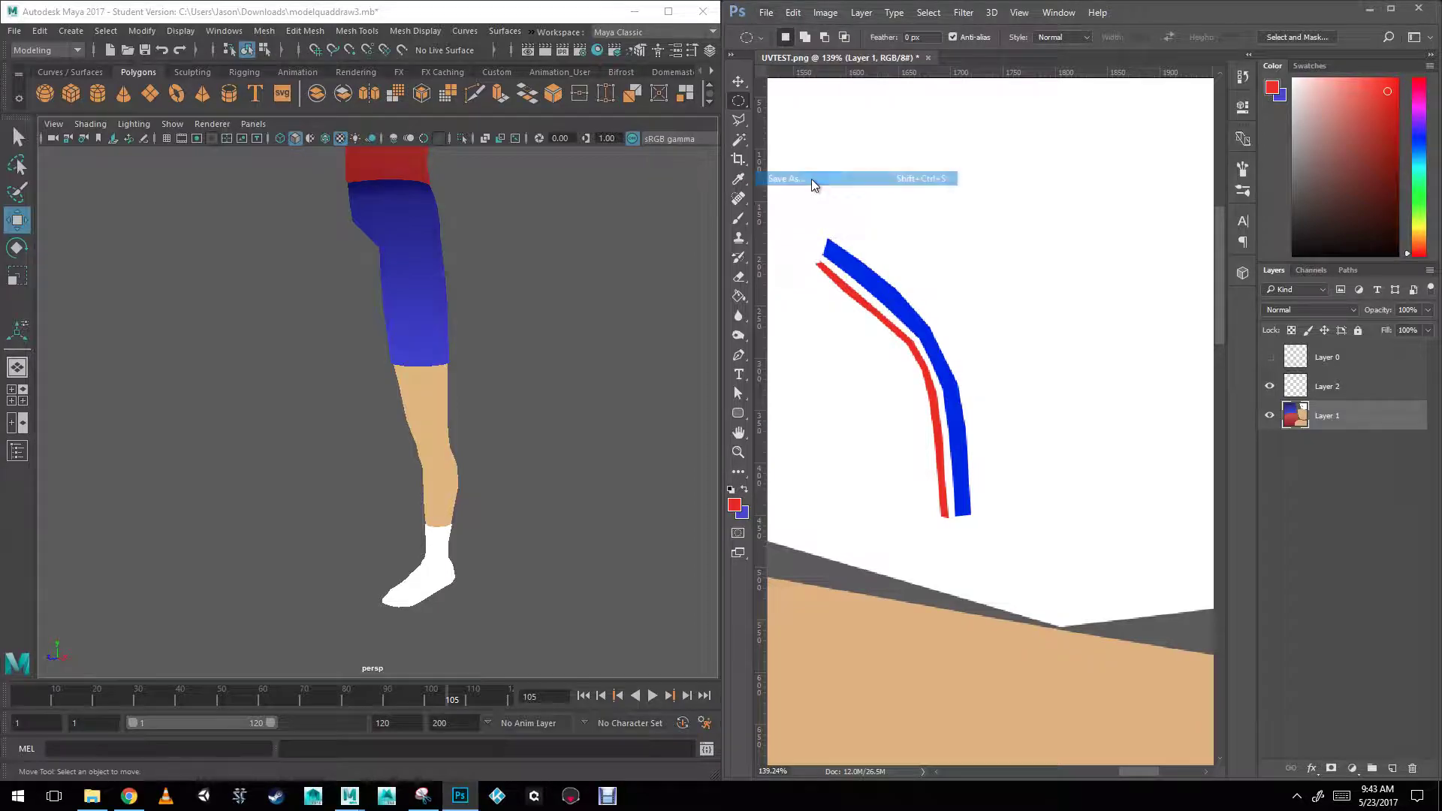
pyautogui.click(944, 353)
pyautogui.click(923, 566)
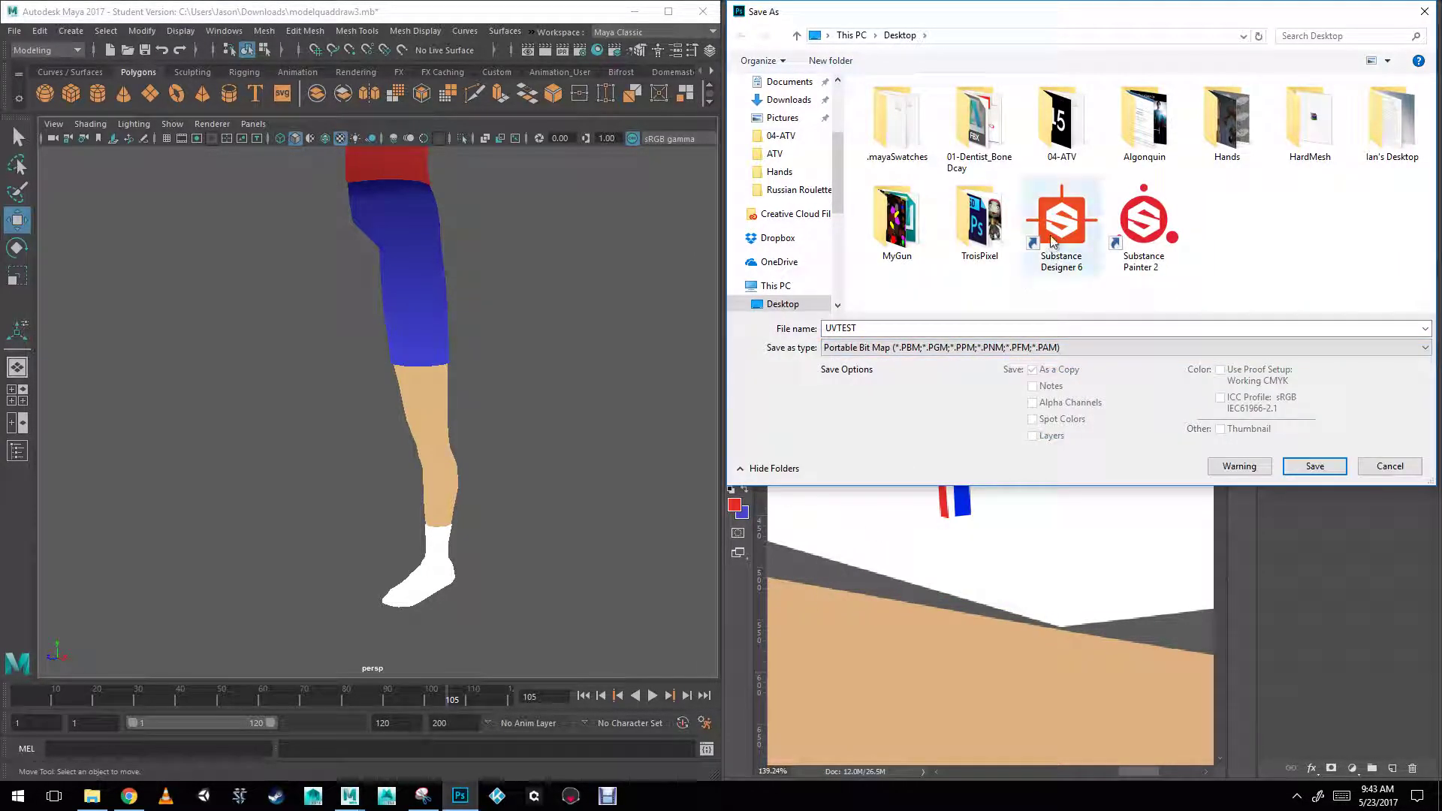
pyautogui.click(922, 349)
pyautogui.click(913, 554)
pyautogui.click(1138, 225)
pyautogui.click(1326, 476)
pyautogui.click(756, 400)
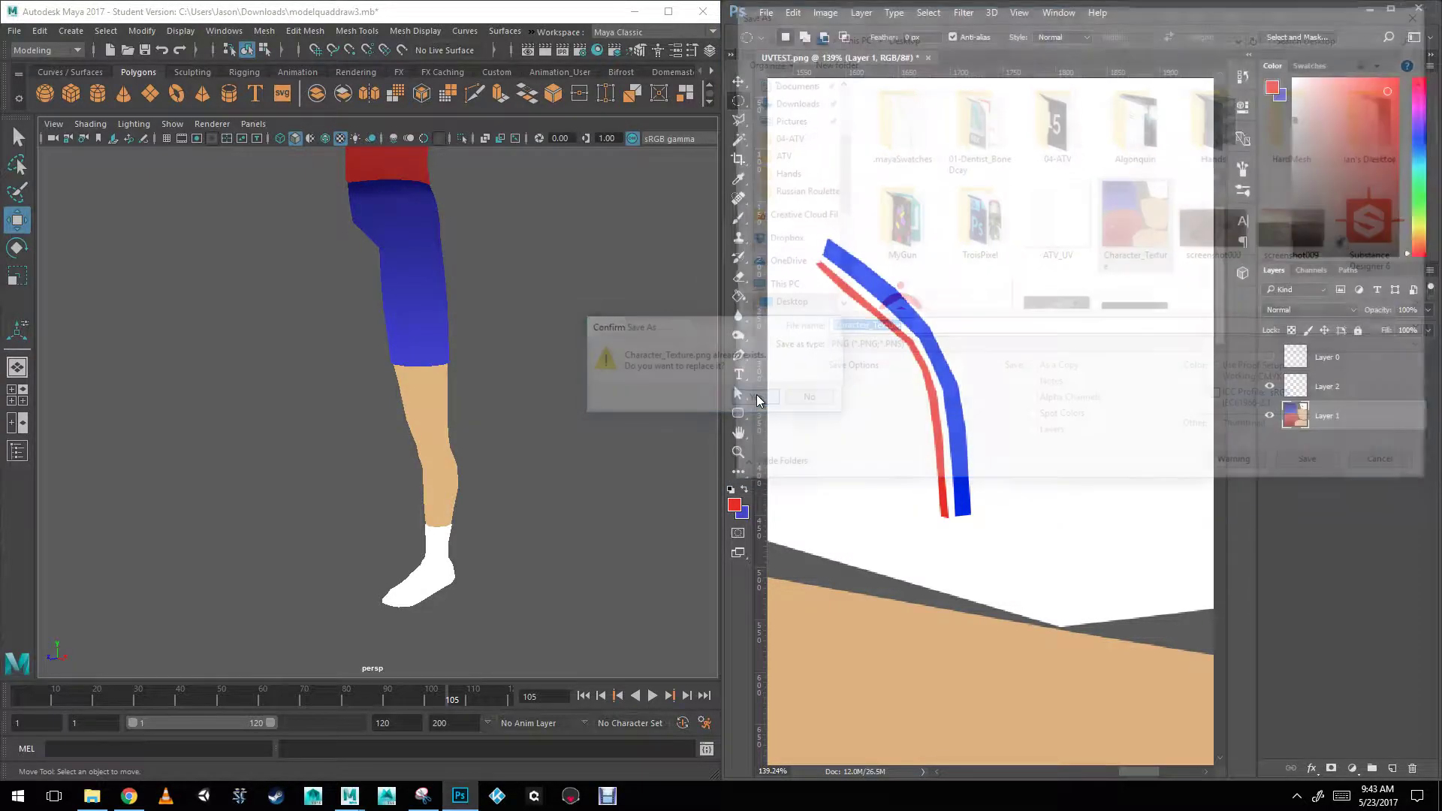
pyautogui.click(637, 236)
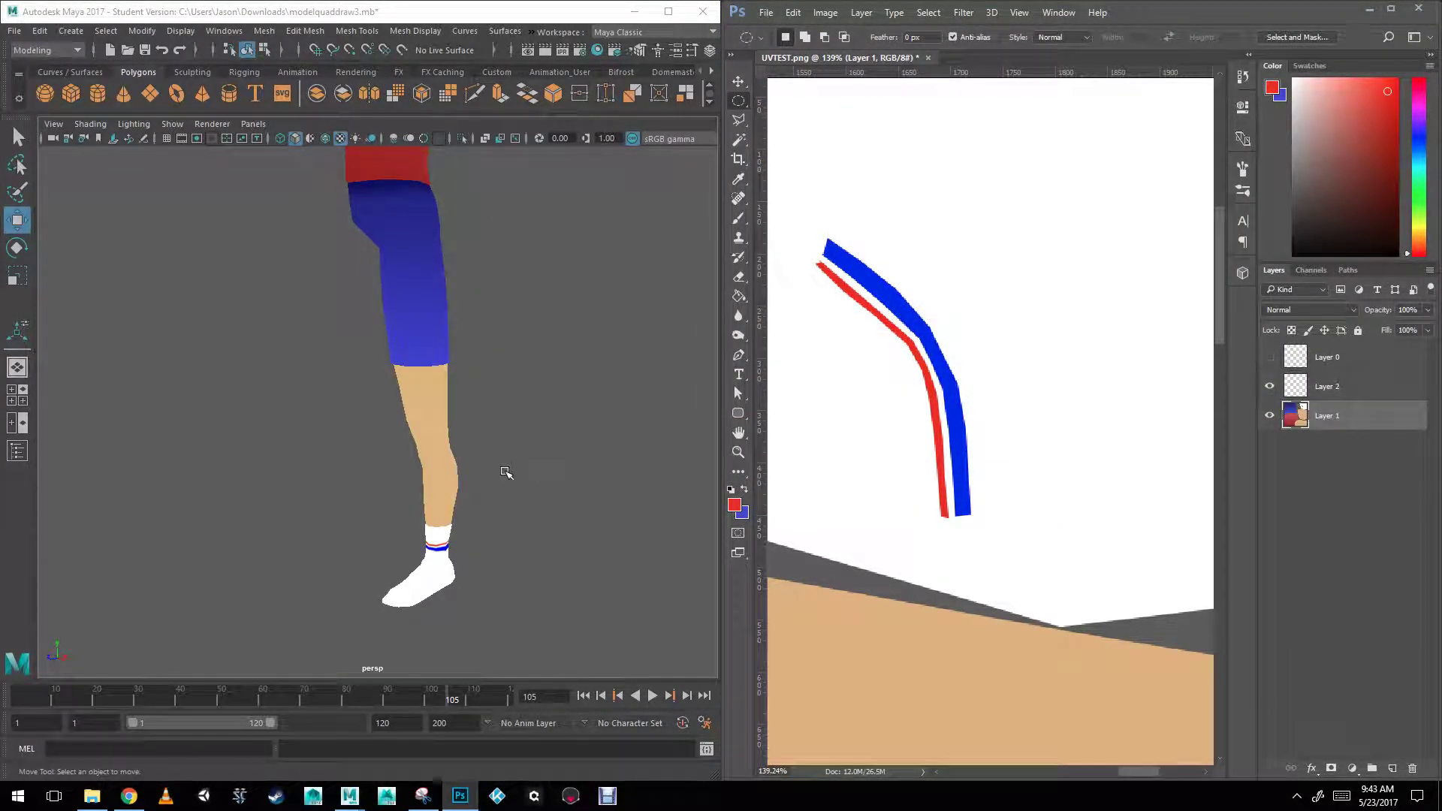
# Examine the red and blue stripes around the sock in the Maya viewport, up close at the seam.
pyautogui.keyDown('alt'); pyautogui.moveTo(508, 473); pyautogui.dragTo(501, 388, button='middle'); pyautogui.keyUp('alt')
pyautogui.keyDown('alt'); pyautogui.moveTo(502, 388); pyautogui.dragTo(376, 338); pyautogui.keyUp('alt')
pyautogui.scroll(5, 483, 402)
pyautogui.keyDown('alt'); pyautogui.moveTo(483, 402); pyautogui.dragTo(283, 392); pyautogui.keyUp('alt')
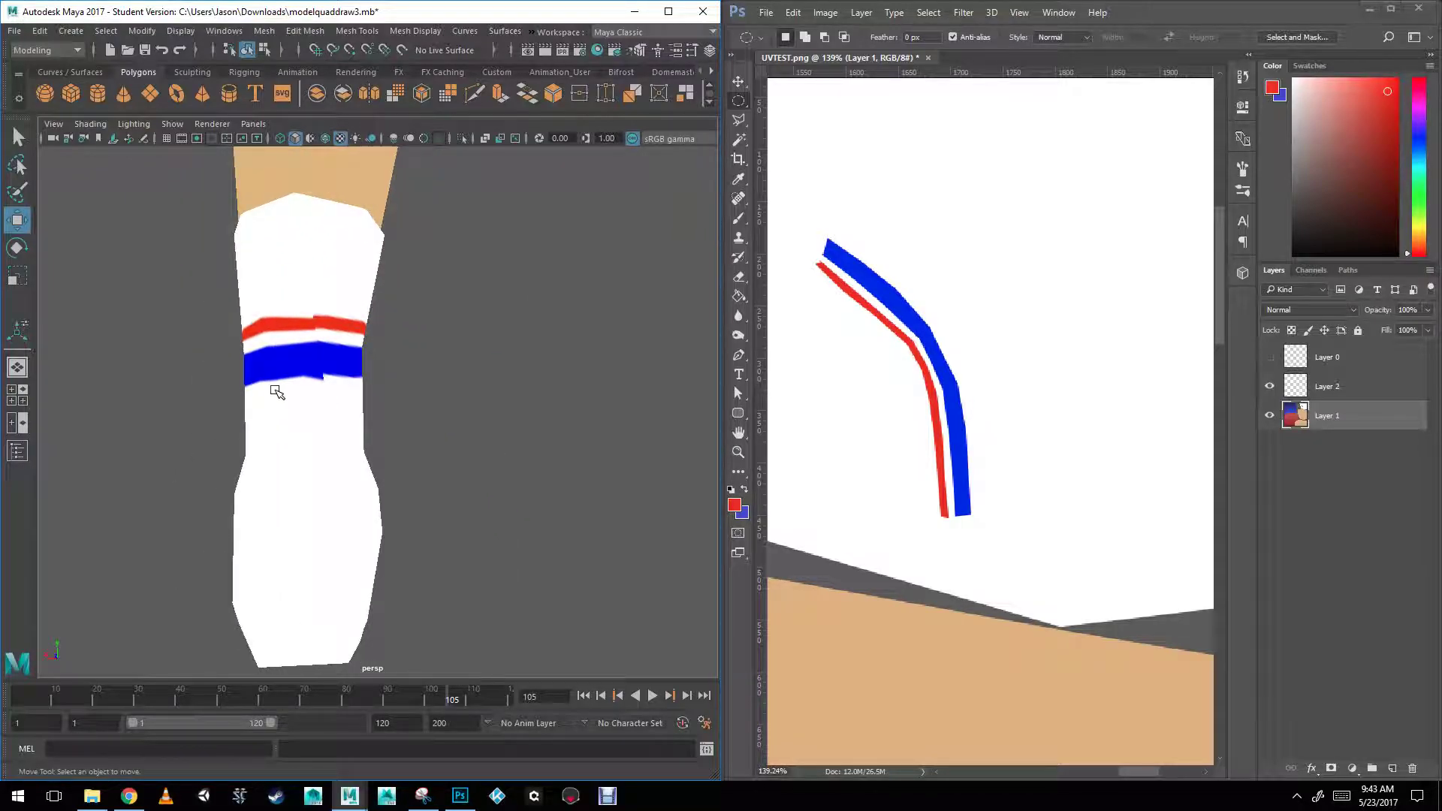
pyautogui.scroll(4, 415, 398)
pyautogui.keyDown('alt'); pyautogui.moveTo(415, 398); pyautogui.dragTo(385, 415); pyautogui.keyUp('alt')
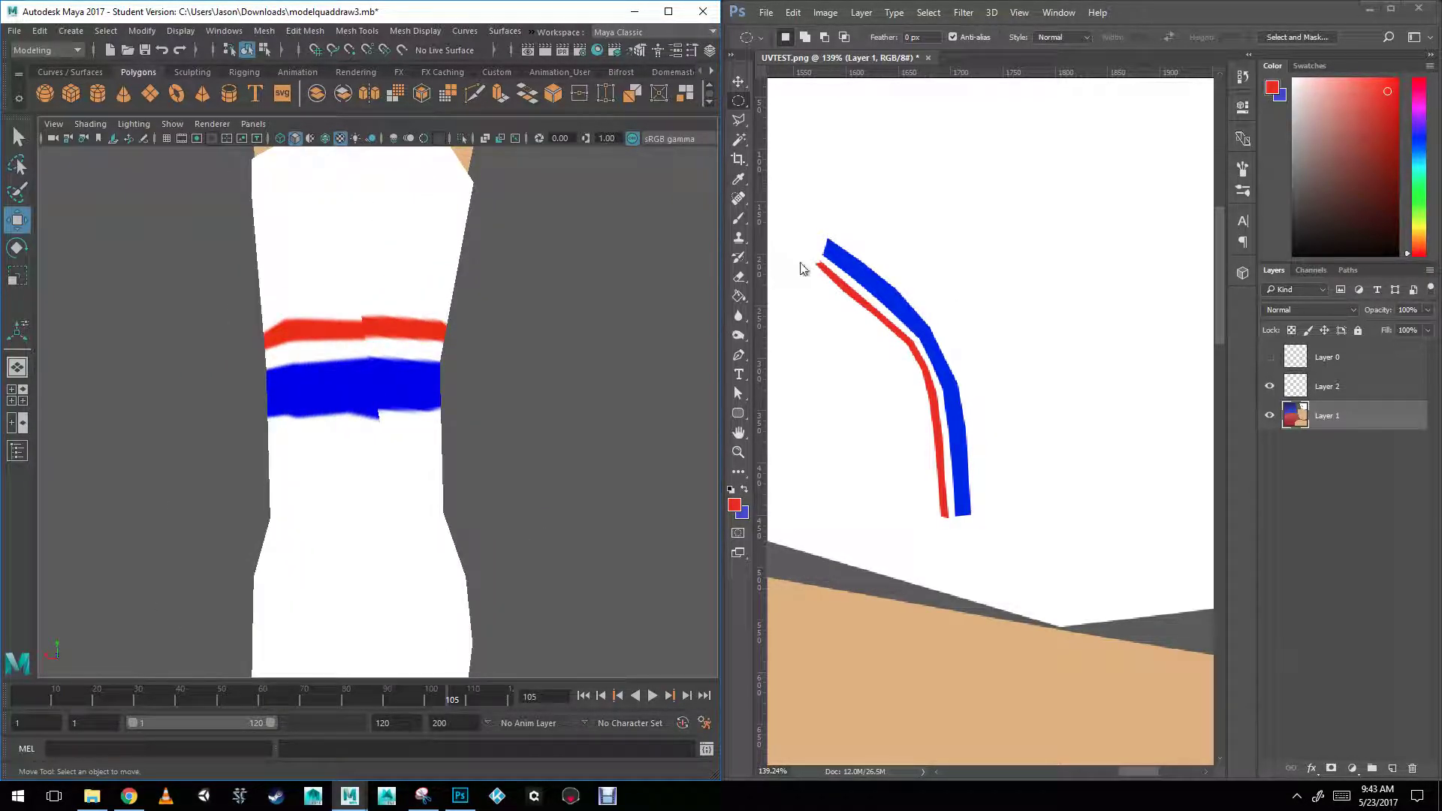
# In Photoshop, show the Layer 0 wireframe and outline the outer corner at the blue stripe's upper end with a polygonal lasso selection.
pyautogui.click(1269, 356)
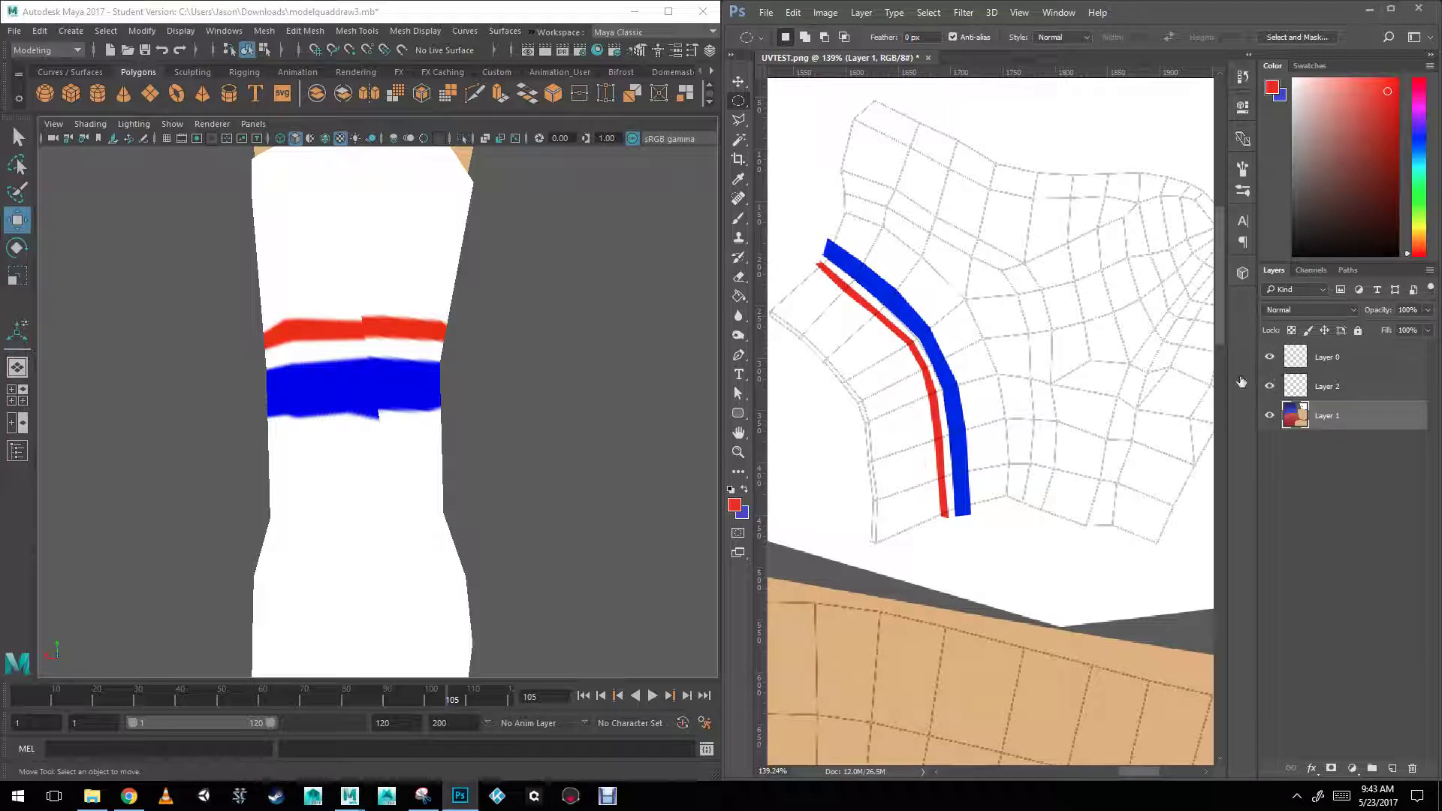
pyautogui.keyDown('alt'); pyautogui.scroll(2, 842, 301); pyautogui.keyUp('alt')
pyautogui.keyDown('alt'); pyautogui.scroll(8, 842, 301); pyautogui.keyUp('alt')
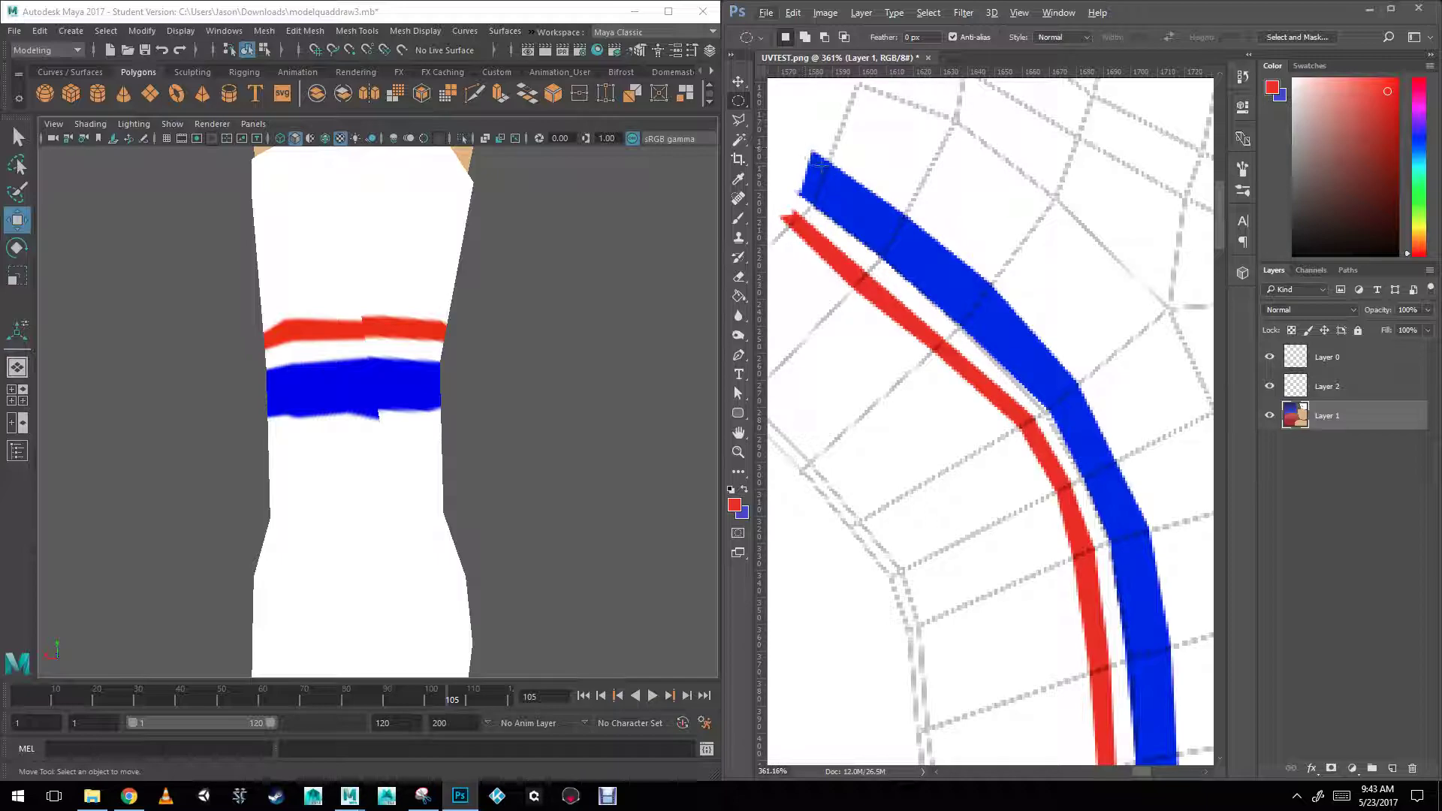
pyautogui.press('l')
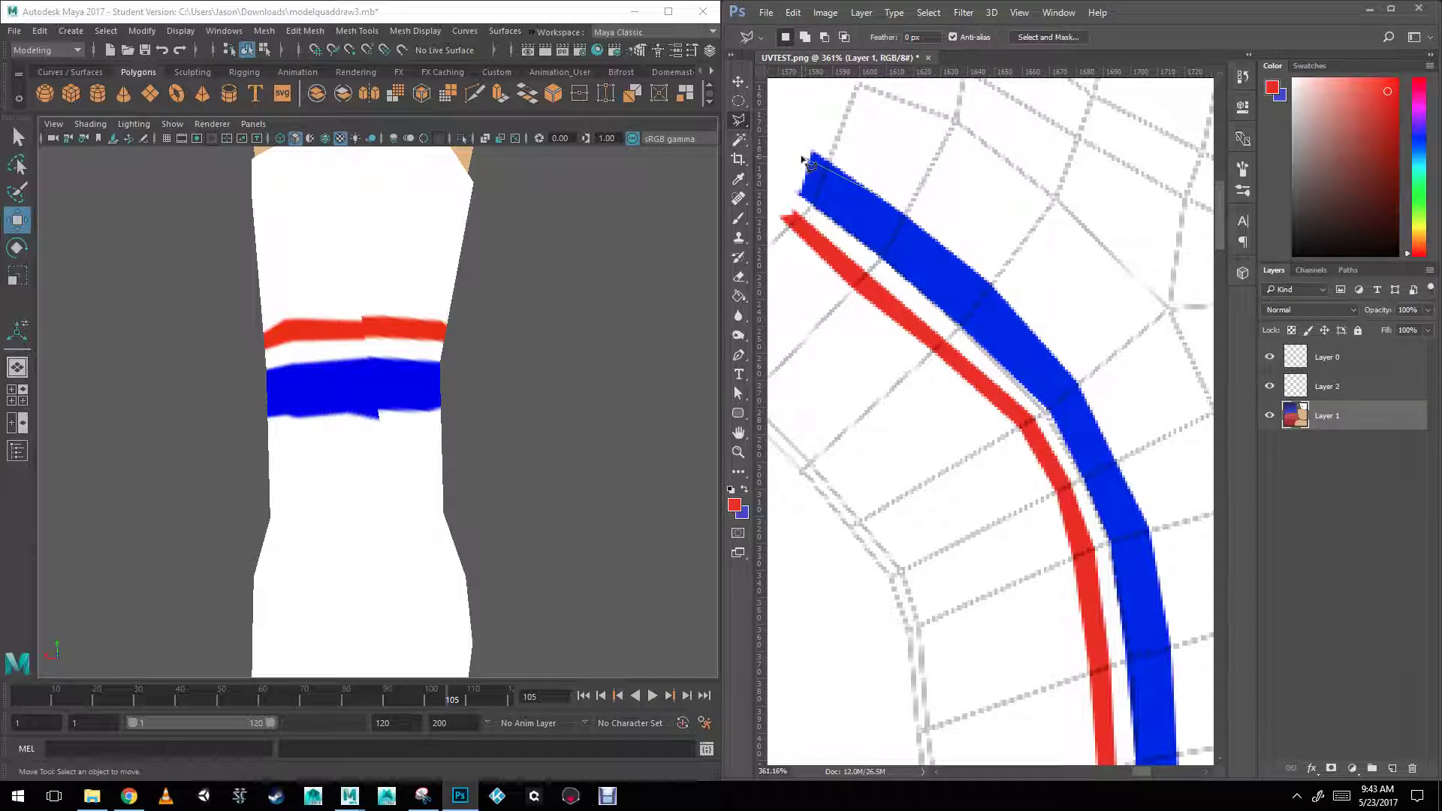
pyautogui.click(839, 132)
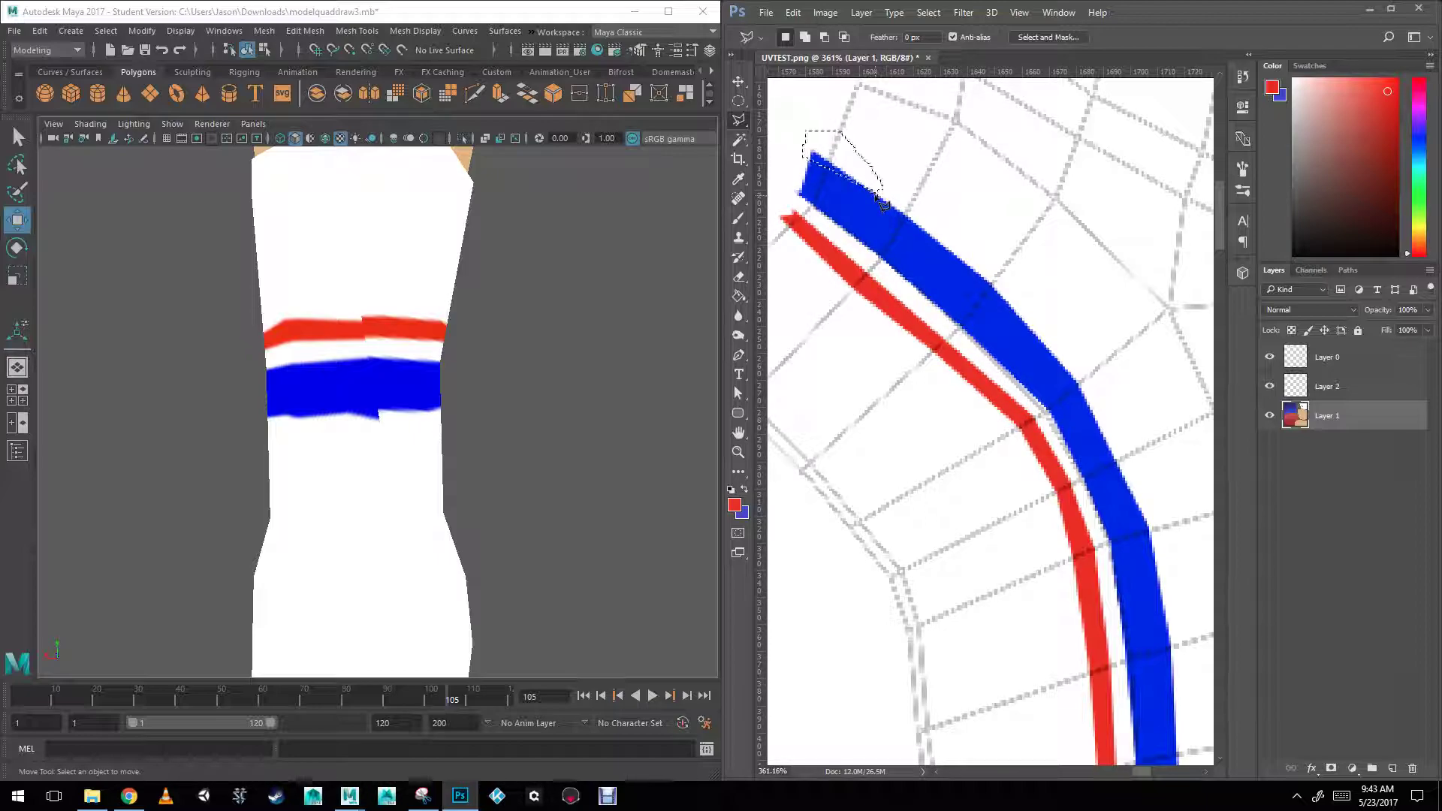
# Paint the selected blue corner white with the Brush at 100% opacity, hiding Layer 0 and deselecting to finish.
pyautogui.press('Delete')
pyautogui.click(739, 223)
pyautogui.keyDown('alt'); pyautogui.click(822, 390); pyautogui.keyUp('alt')
pyautogui.keyDown('alt'); pyautogui.moveTo(865, 201); pyautogui.dragTo(794, 120, button='right'); pyautogui.keyUp('alt')
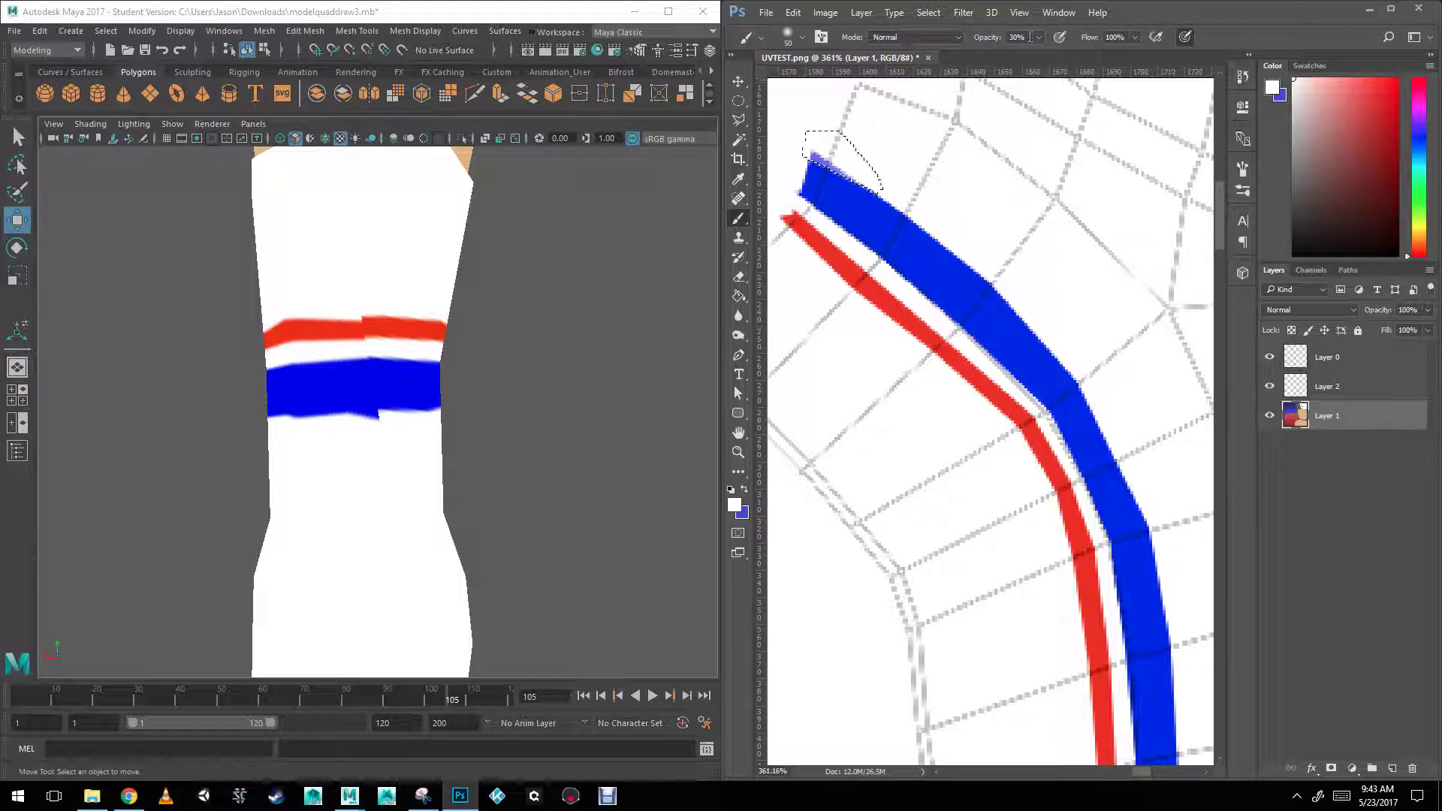
pyautogui.click(1038, 37)
pyautogui.click(1093, 62)
pyautogui.click(1270, 358)
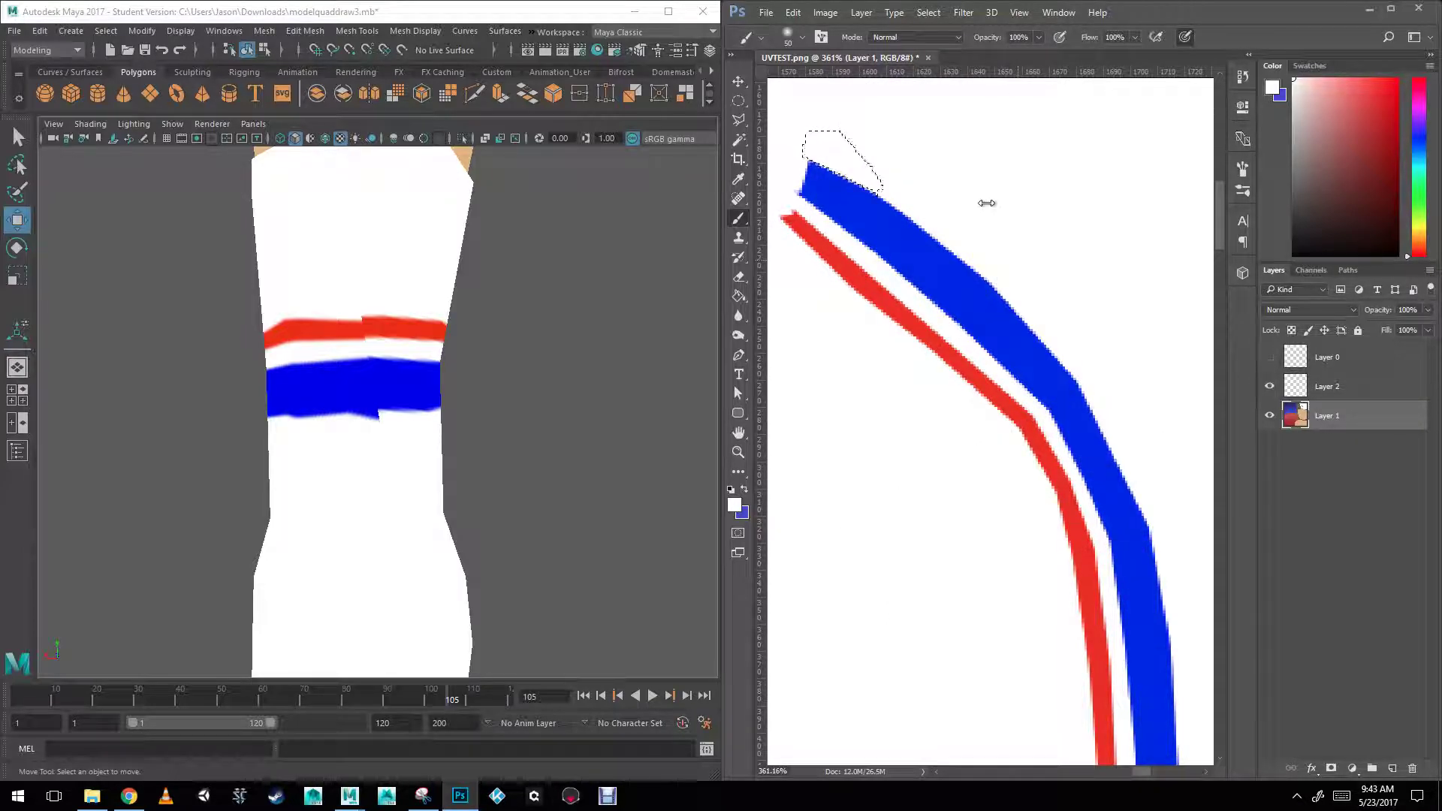
pyautogui.click(738, 101)
# Outline the upper end of the red sock stripe with a polygonal lasso selection.
pyautogui.click(738, 119)
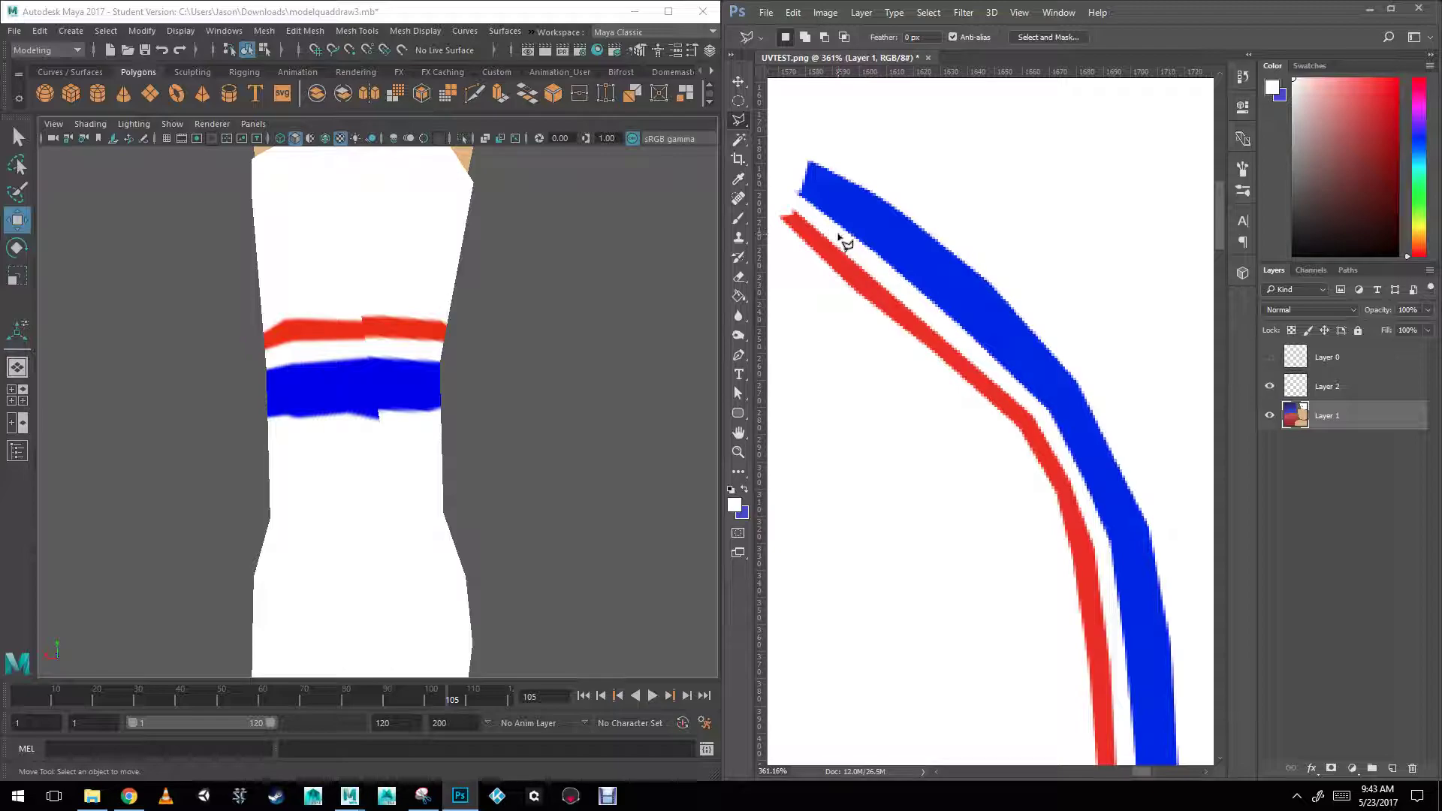
pyautogui.click(795, 199)
pyautogui.click(775, 213)
pyautogui.click(781, 248)
pyautogui.click(840, 298)
pyautogui.click(851, 477)
# Shift the selected red stripe end slightly away from the blue stripe with Puppet Warp, and deselect it.
pyautogui.click(788, 13)
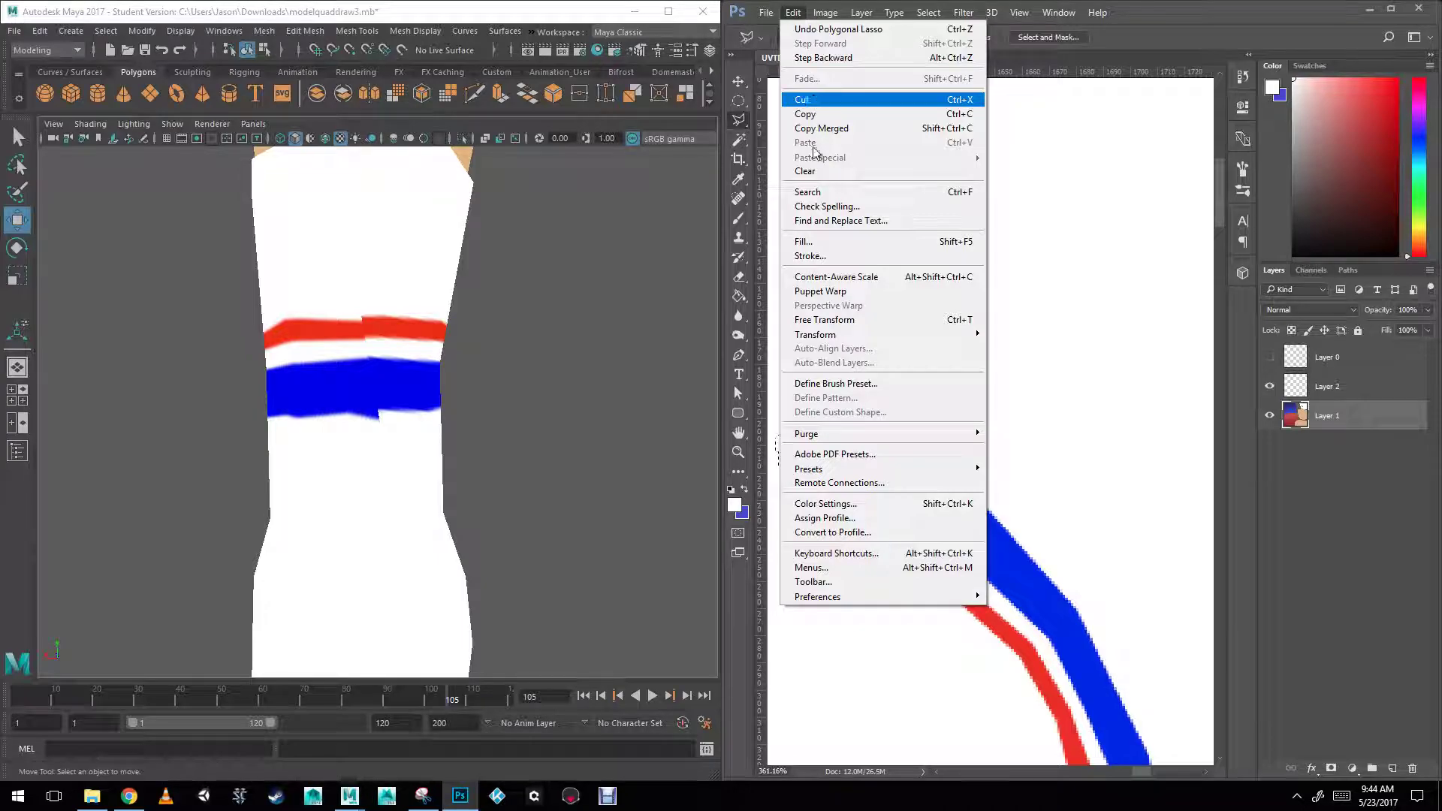
pyautogui.click(862, 292)
pyautogui.click(872, 497)
pyautogui.click(843, 528)
pyautogui.click(792, 442)
pyautogui.moveTo(791, 436); pyautogui.dragTo(786, 452)
pyautogui.press('Return')
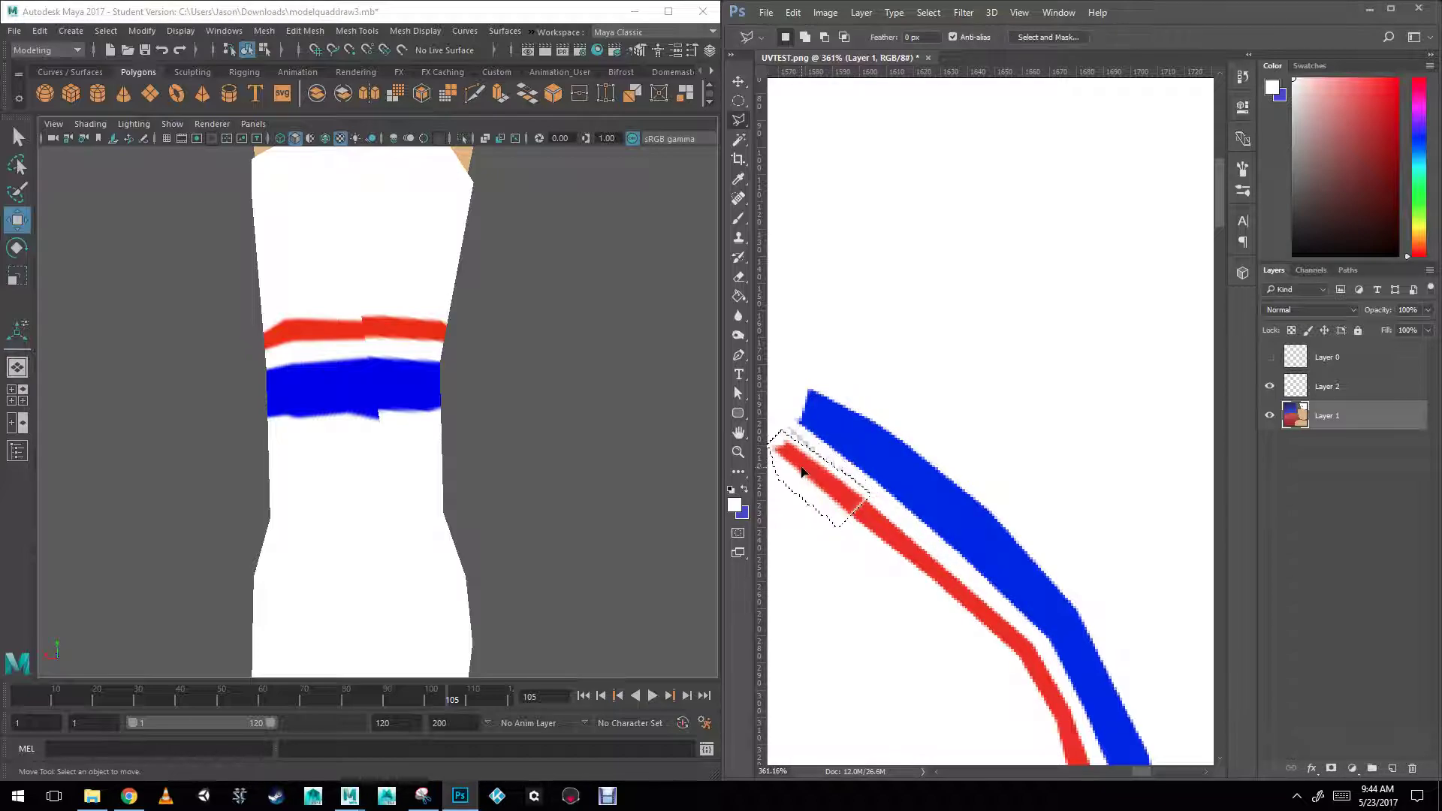
pyautogui.click(738, 100)
pyautogui.hotkey('ctrl', 'd')
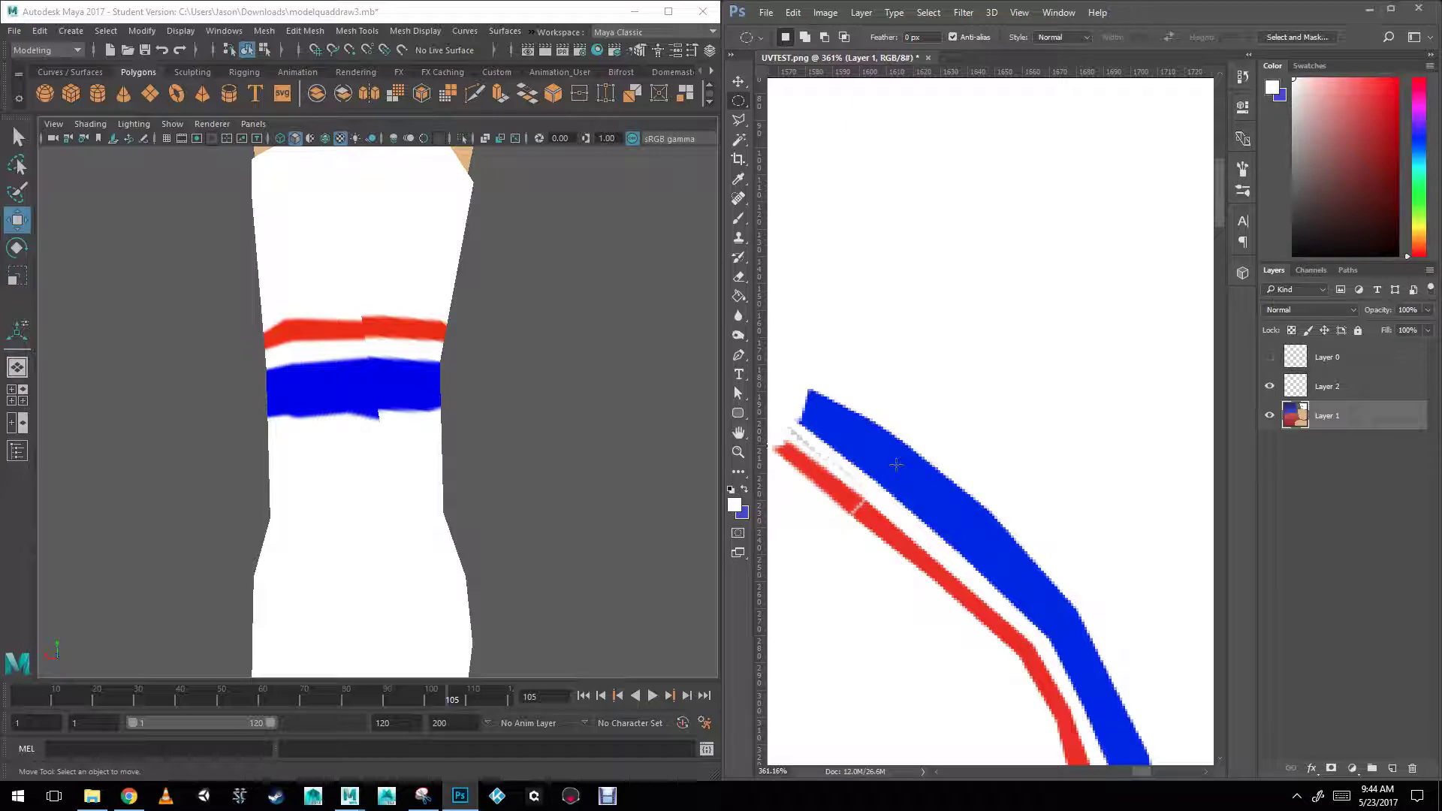
# Paint the stray gray marks between the stripes white with a smaller brush, and fill the gap in the red stripe with its sampled red.
pyautogui.keyDown('alt'); pyautogui.scroll(1, 851, 540); pyautogui.keyUp('alt')
pyautogui.moveTo(1140, 773); pyautogui.dragTo(1132, 773)
pyautogui.click(739, 219)
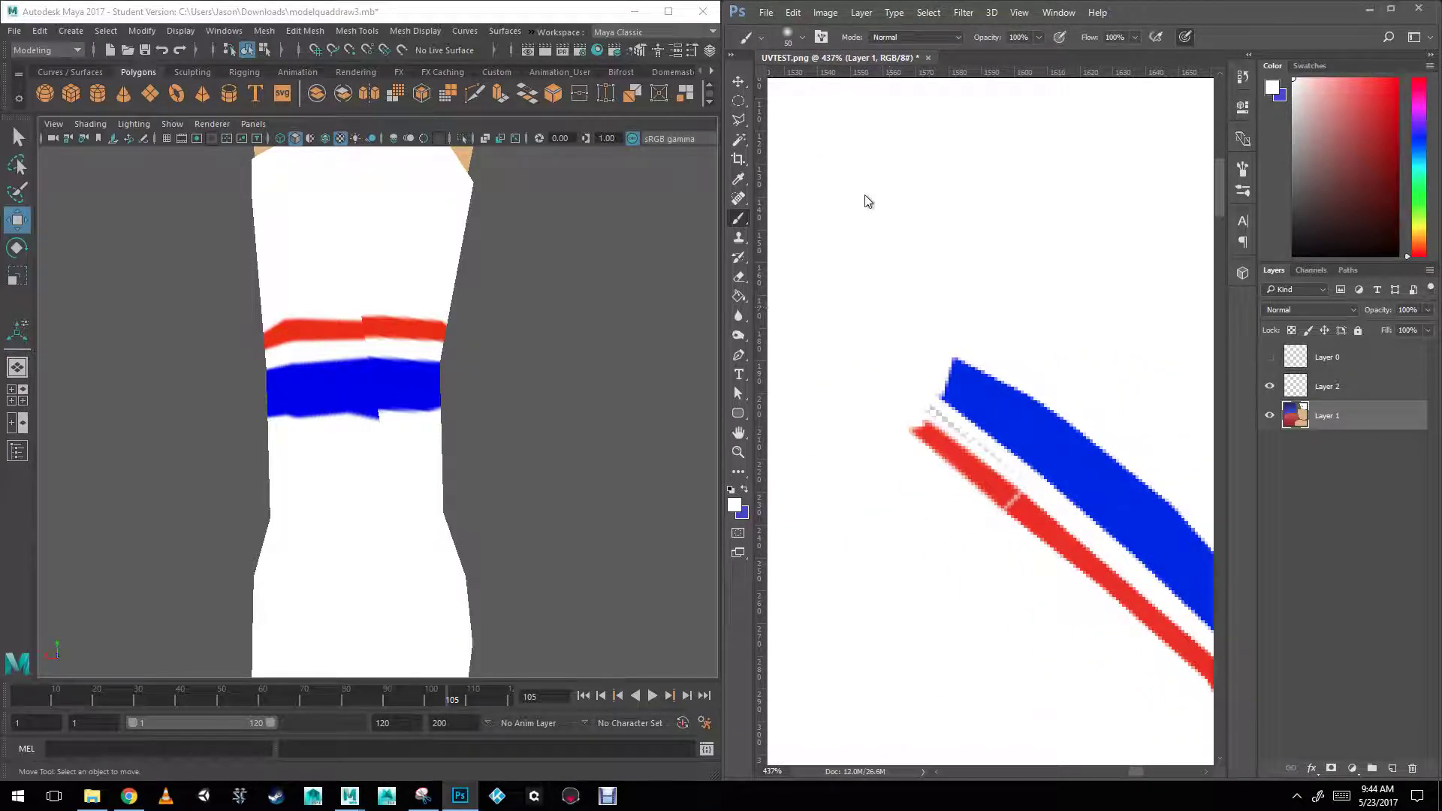
pyautogui.press('[')
pyautogui.press('[')
pyautogui.moveTo(935, 402)
pyautogui.mouseDown()
pyautogui.moveTo(944, 425)
pyautogui.moveTo(1020, 472)
pyautogui.mouseUp()
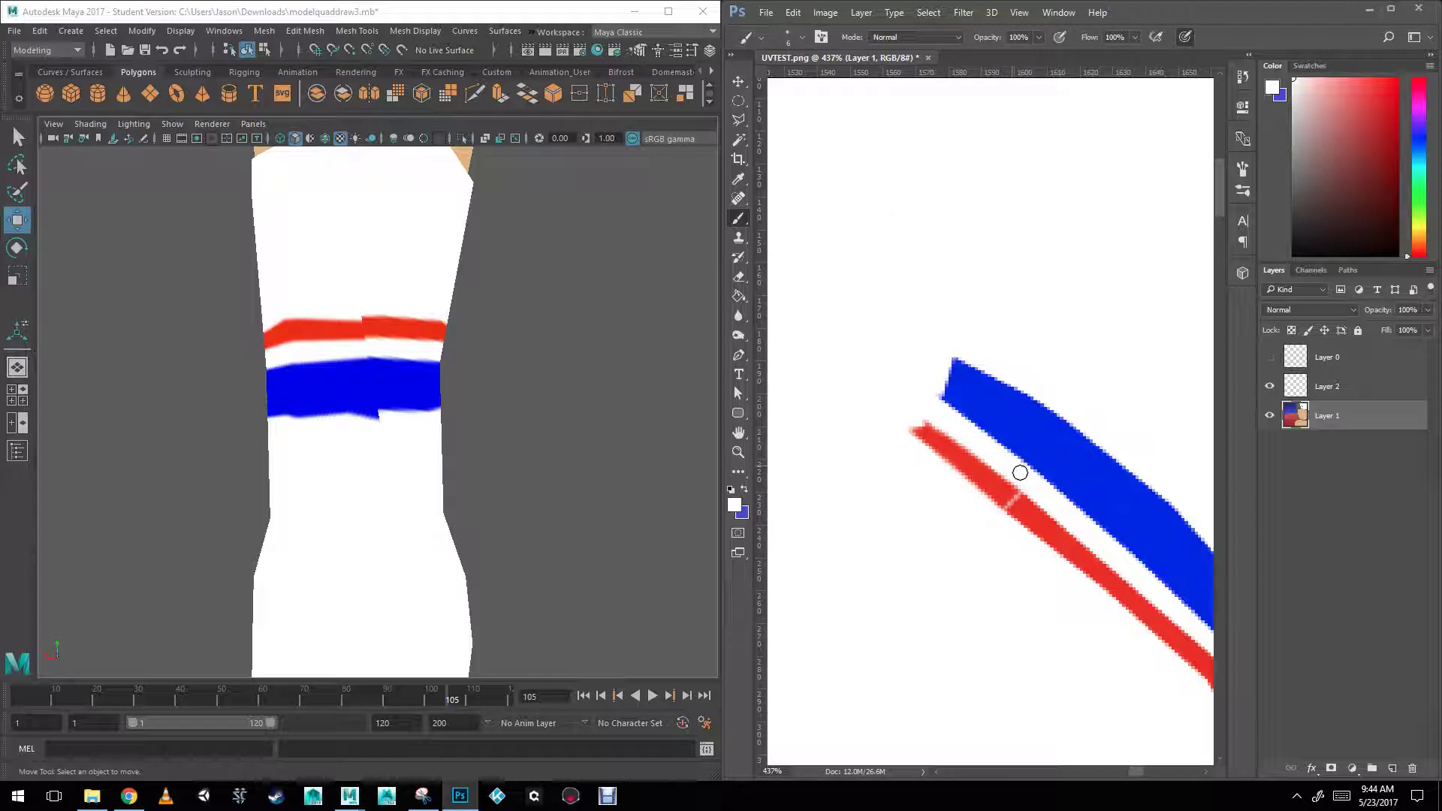
pyautogui.keyDown('alt'); pyautogui.click(1025, 515); pyautogui.keyUp('alt')
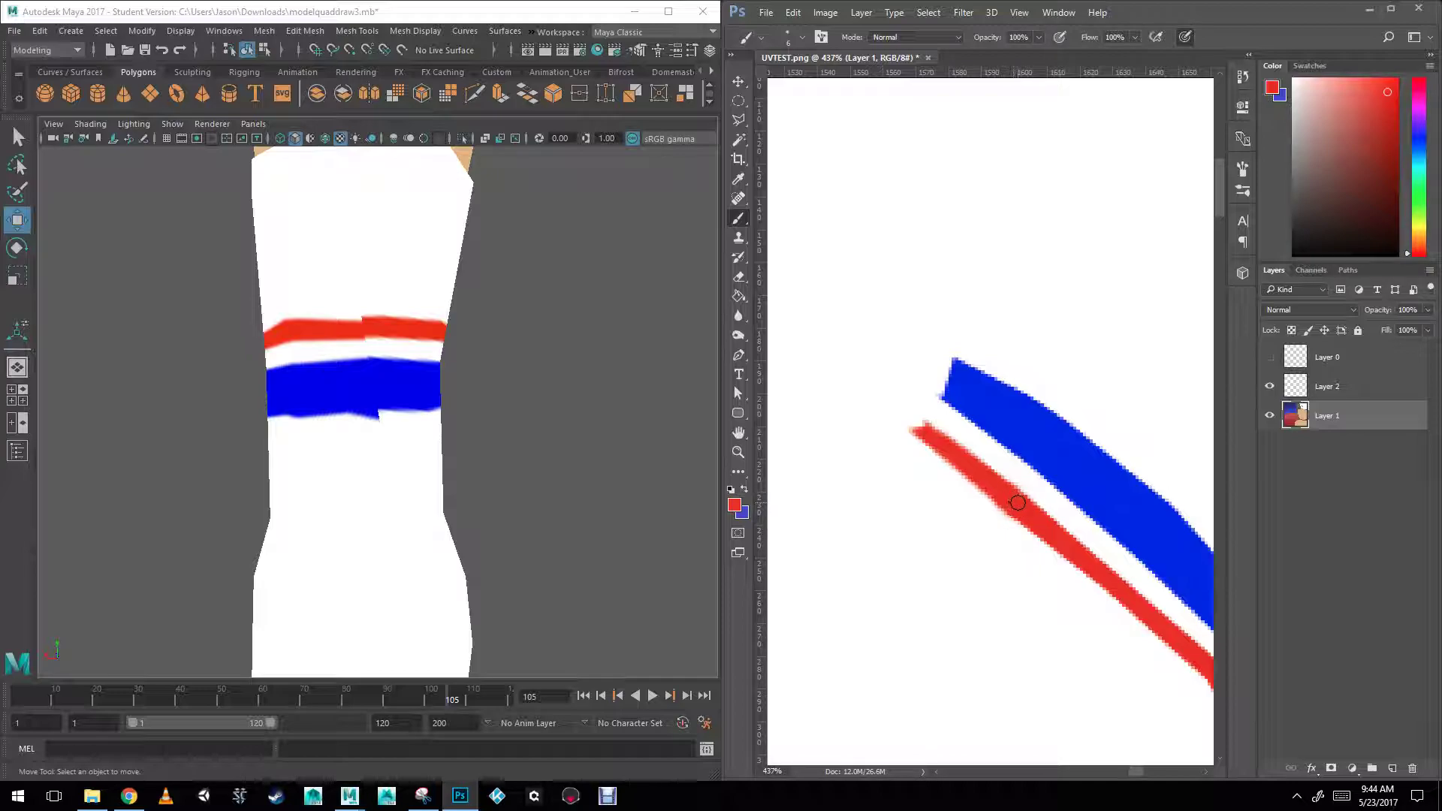
# Save the corrected stripe texture as a PNG, overwriting Character_Texture.png on the Desktop.
pyautogui.click(766, 12)
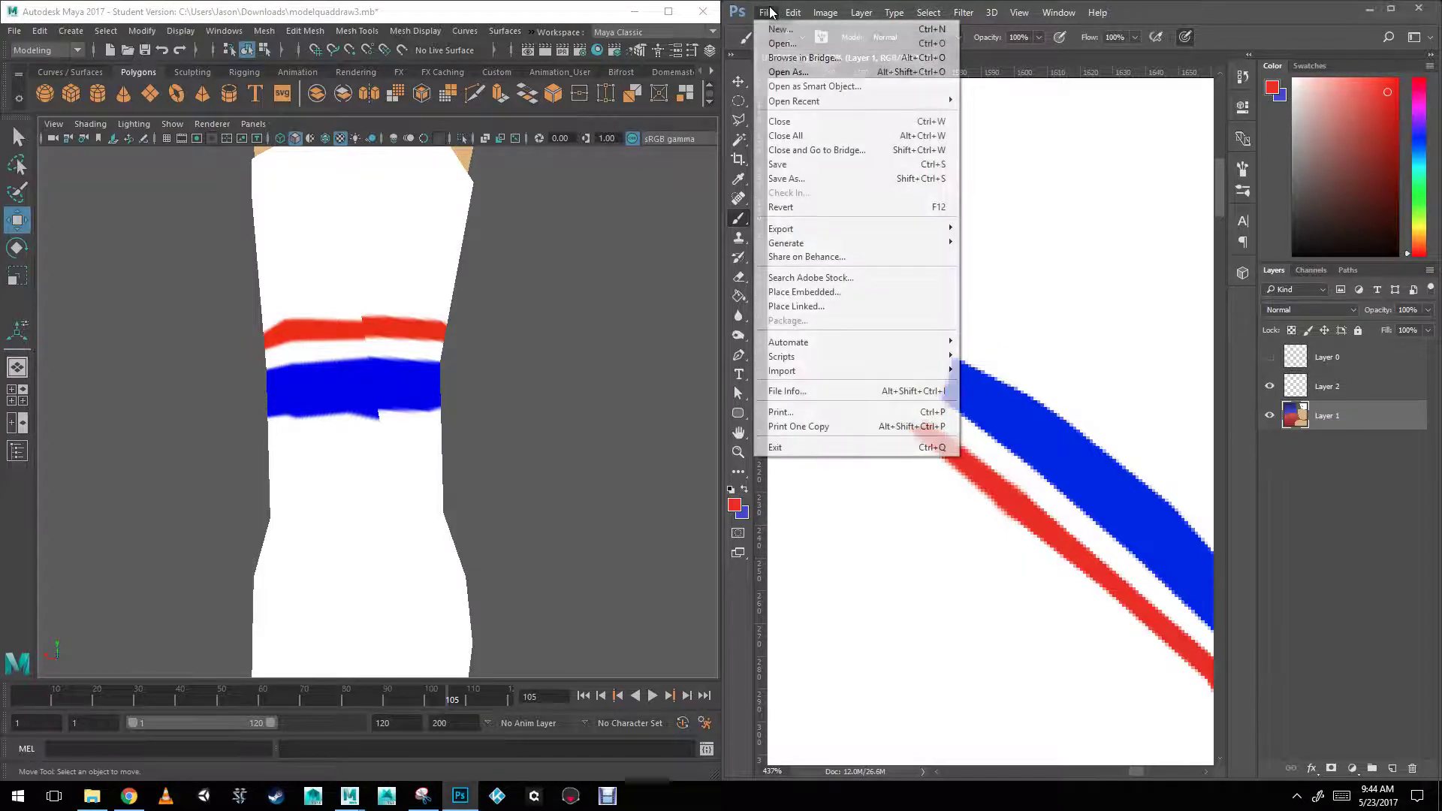
pyautogui.click(826, 174)
pyautogui.click(886, 347)
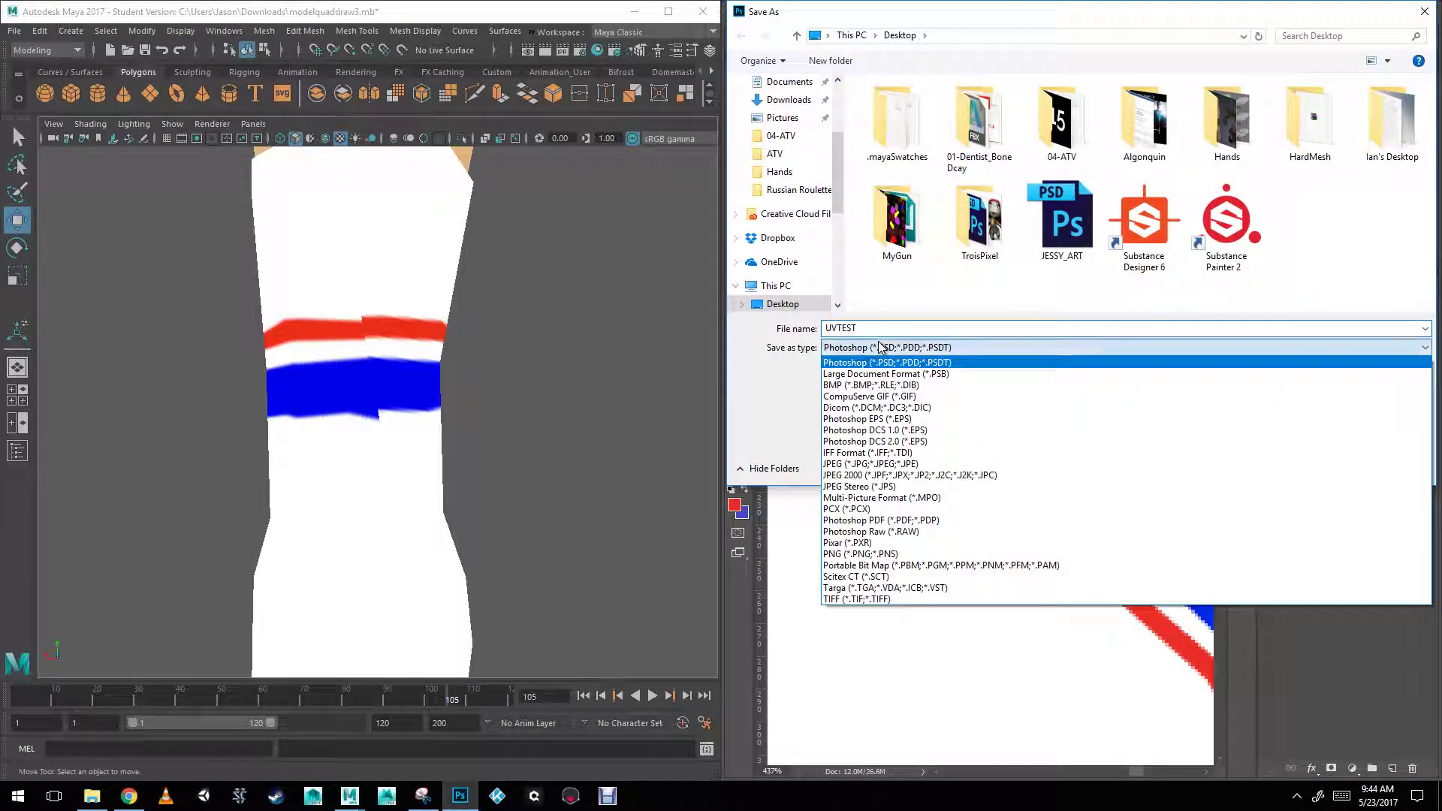
pyautogui.click(893, 547)
pyautogui.click(1138, 218)
pyautogui.click(1314, 465)
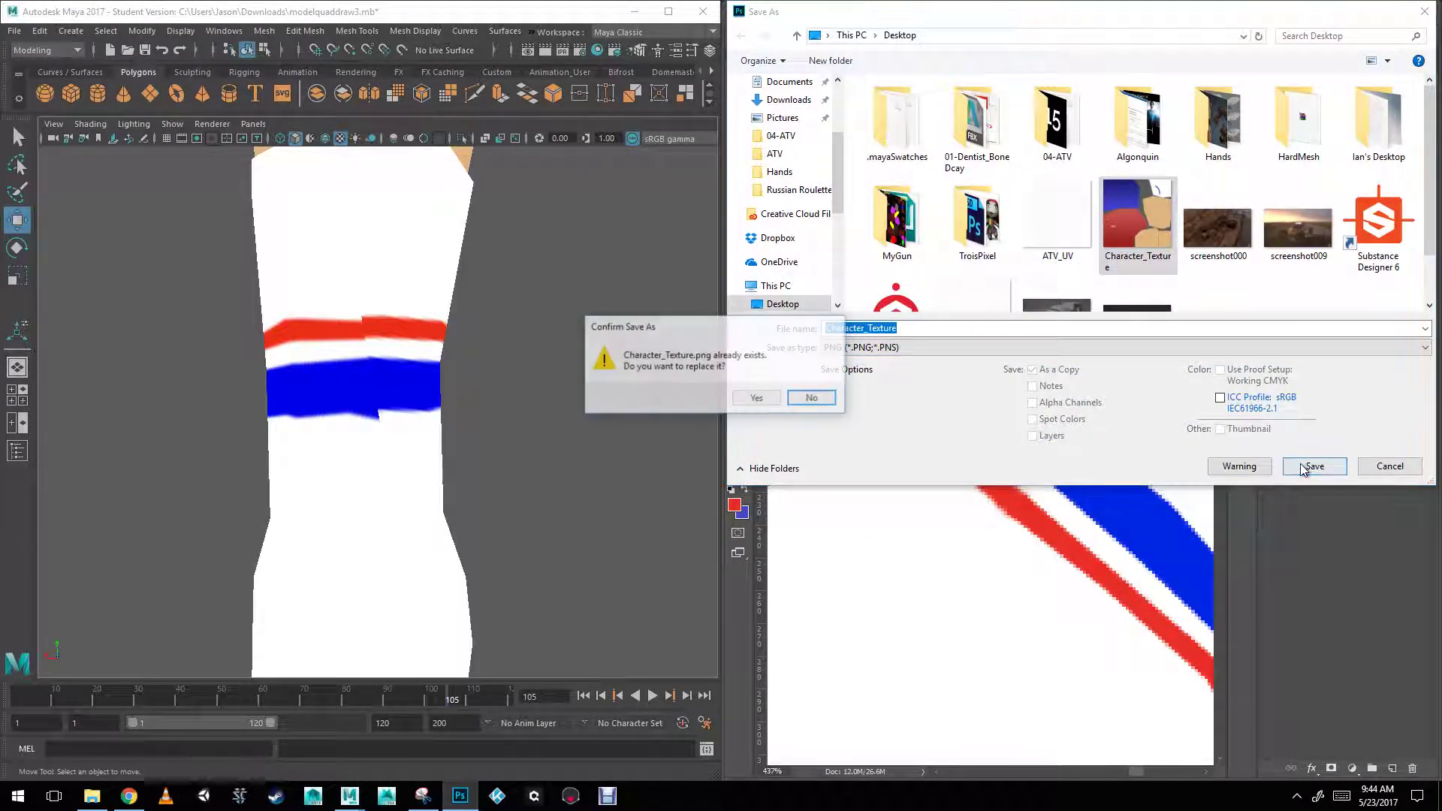
pyautogui.click(751, 399)
pyautogui.click(636, 239)
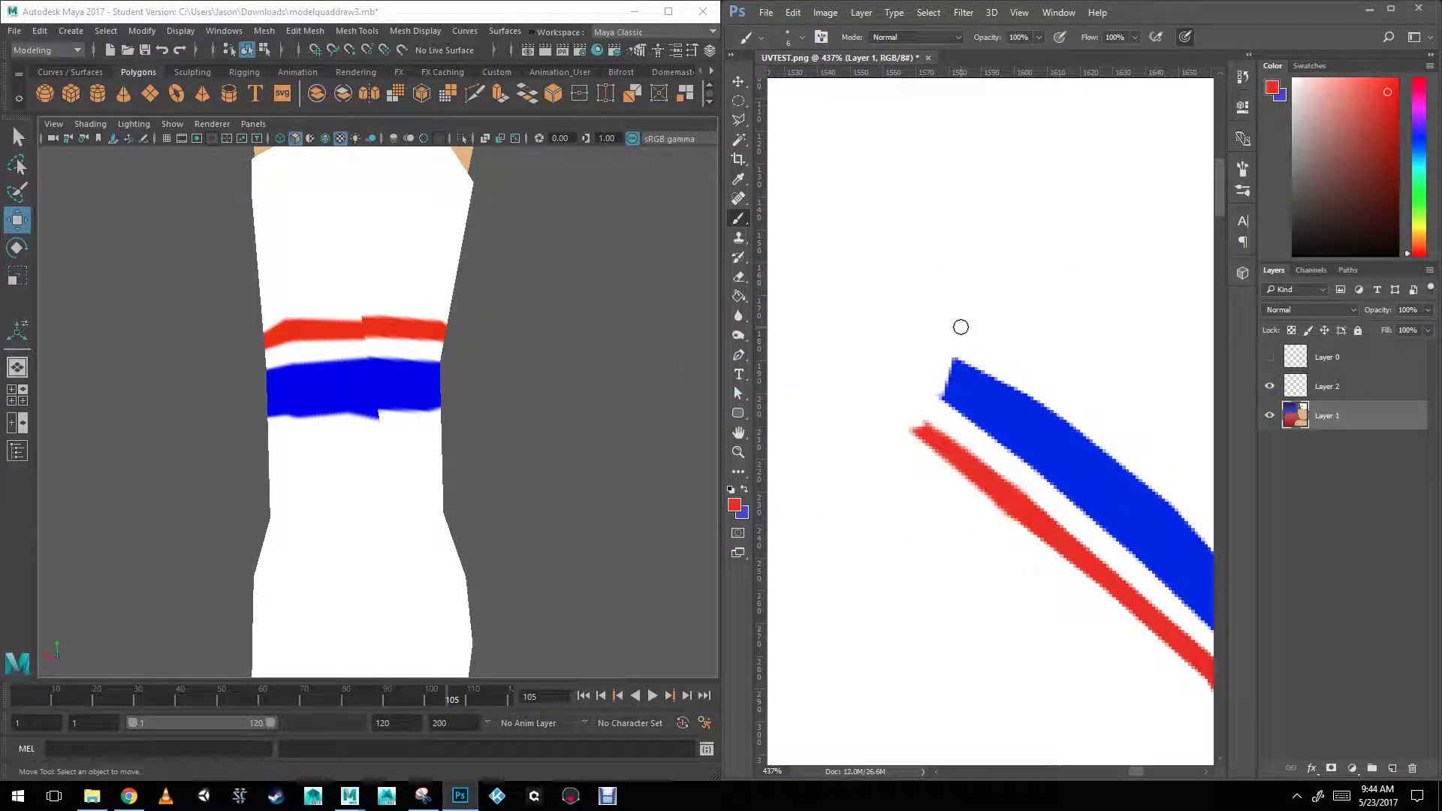
# Inspect the corrected stripes in Maya from the seam and around the sides of the sock.
pyautogui.keyDown('alt'); pyautogui.moveTo(435, 412); pyautogui.dragTo(397, 373); pyautogui.keyUp('alt')
pyautogui.keyDown('alt'); pyautogui.moveTo(292, 431); pyautogui.dragTo(411, 420); pyautogui.keyUp('alt')
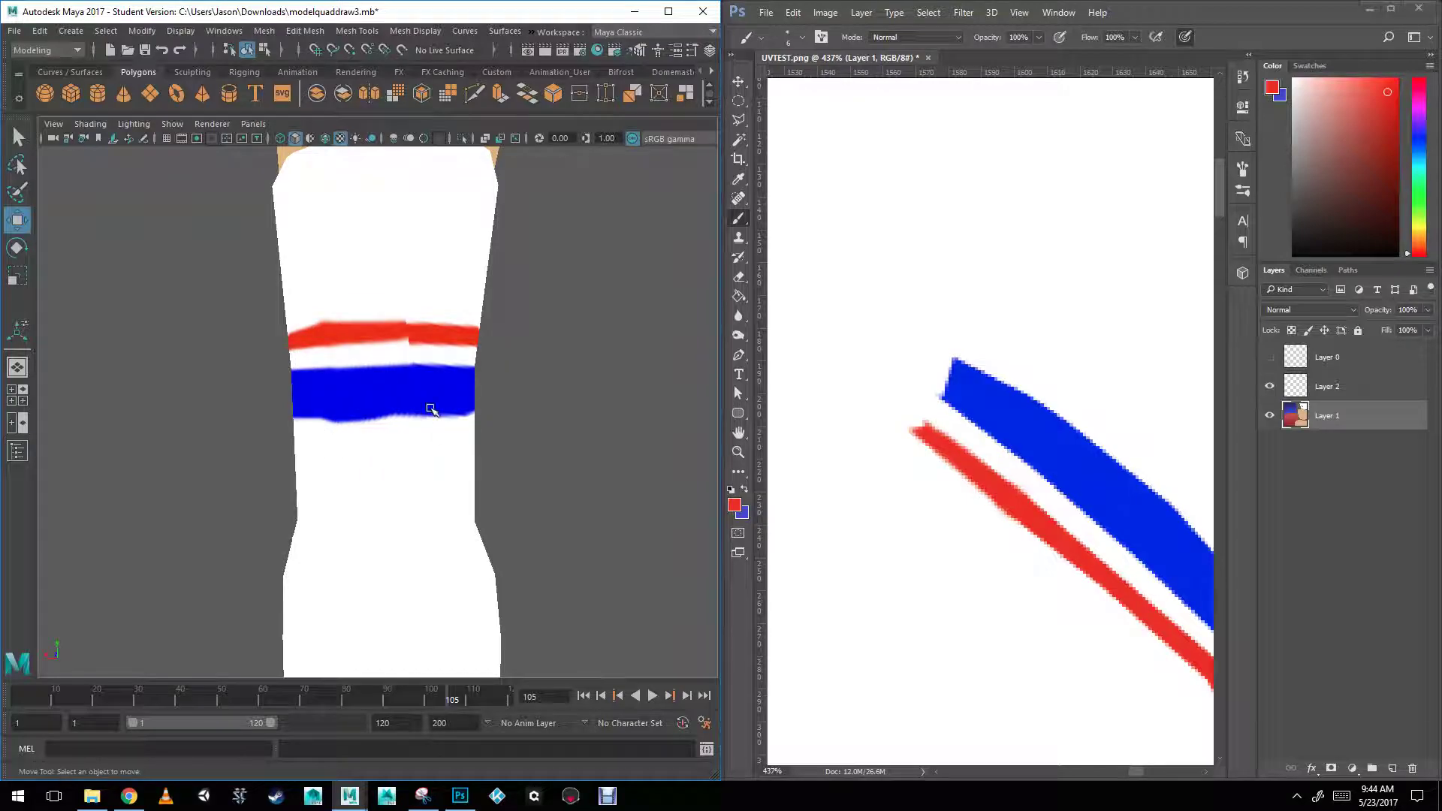
pyautogui.click(766, 88)
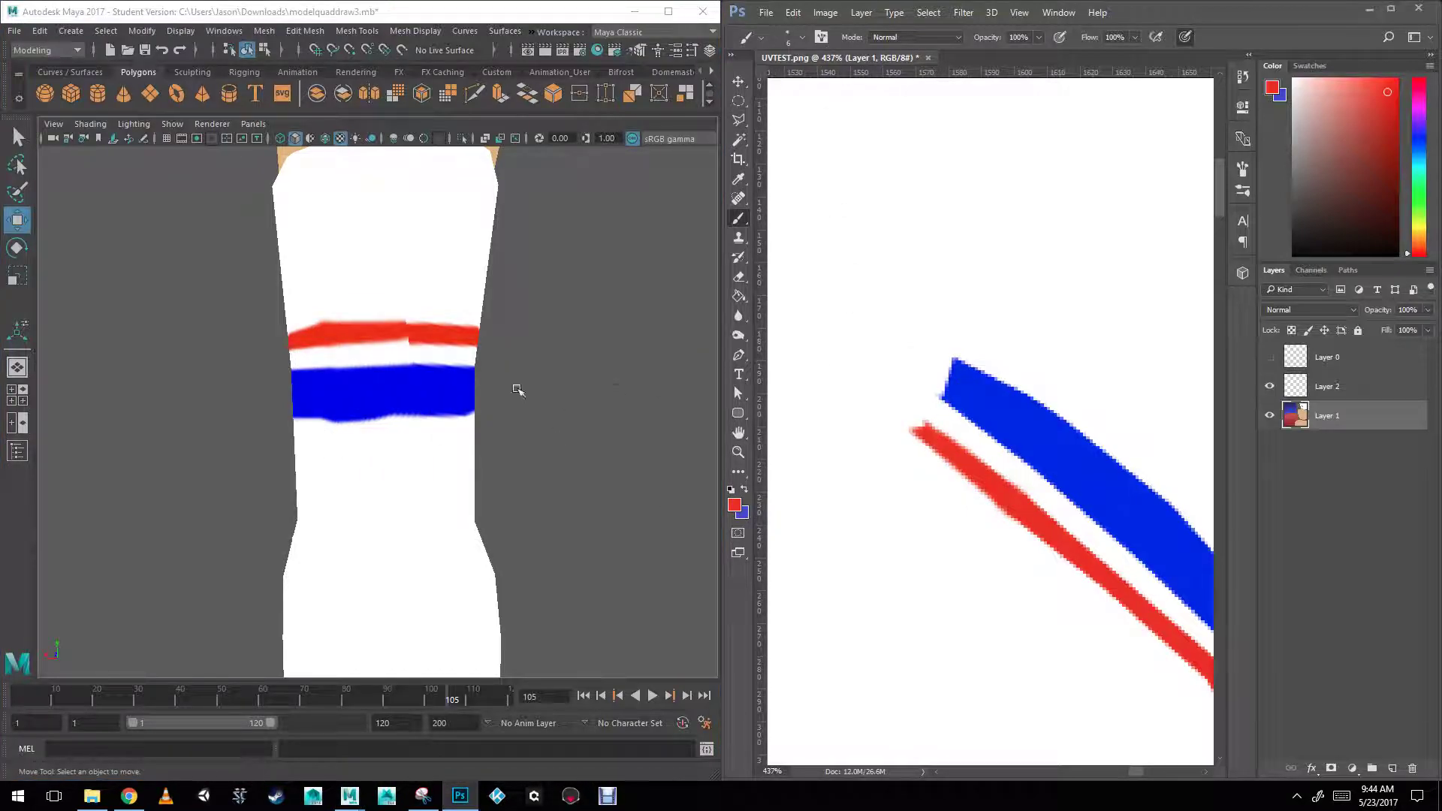
pyautogui.keyDown('alt'); pyautogui.moveTo(616, 391); pyautogui.dragTo(231, 373, button='right'); pyautogui.keyUp('alt')
pyautogui.keyDown('alt'); pyautogui.moveTo(231, 373); pyautogui.dragTo(296, 386); pyautogui.keyUp('alt')
pyautogui.keyDown('alt'); pyautogui.moveTo(140, 339); pyautogui.dragTo(470, 434, button='right'); pyautogui.keyUp('alt')
pyautogui.keyDown('alt'); pyautogui.moveTo(470, 434); pyautogui.dragTo(408, 425); pyautogui.keyUp('alt')
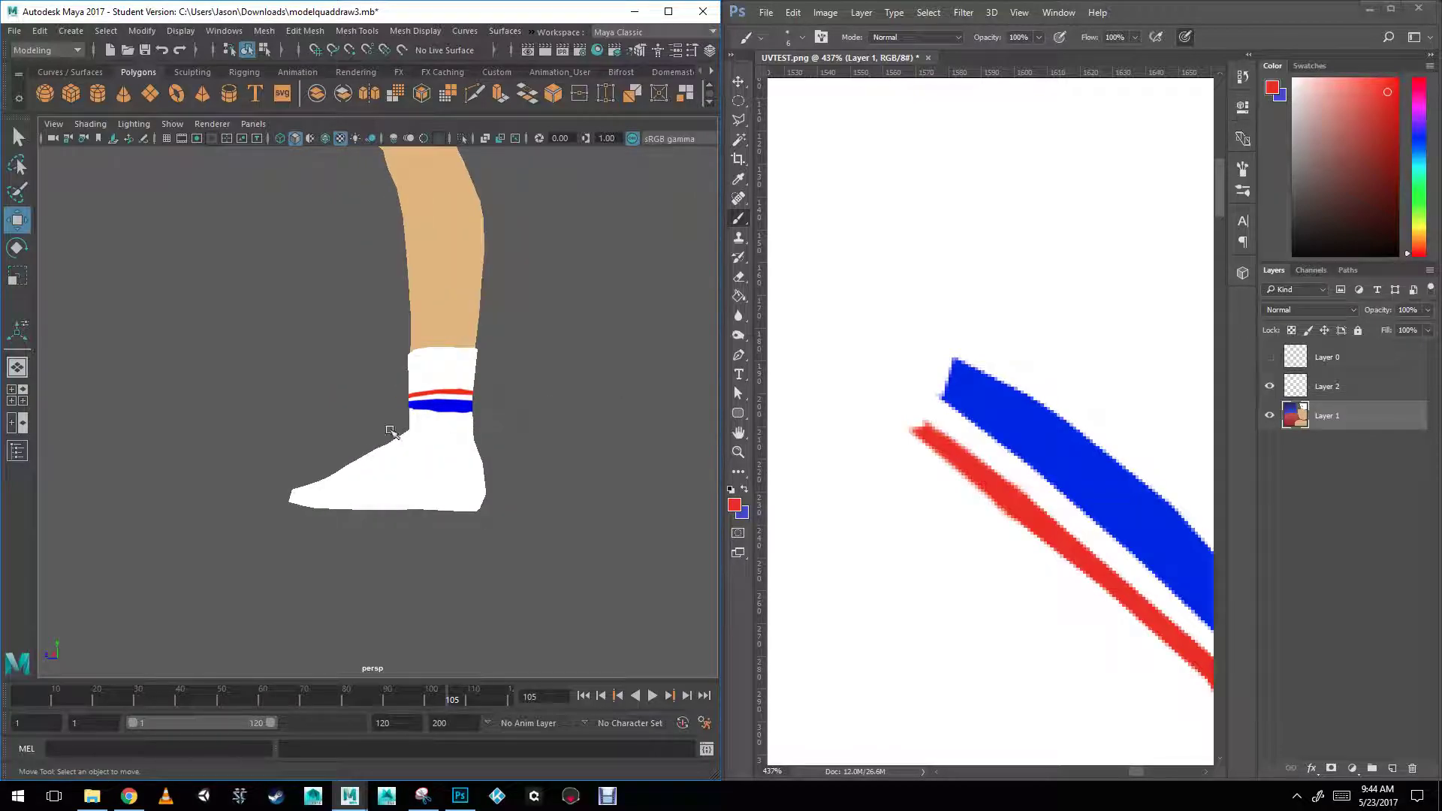
pyautogui.keyDown('alt'); pyautogui.moveTo(409, 424); pyautogui.dragTo(455, 405, button='right'); pyautogui.keyUp('alt')
pyautogui.moveTo(455, 405)
pyautogui.keyDown('alt'); pyautogui.mouseDown()
pyautogui.moveTo(482, 409)
pyautogui.moveTo(430, 409)
pyautogui.mouseUp(); pyautogui.keyUp('alt')
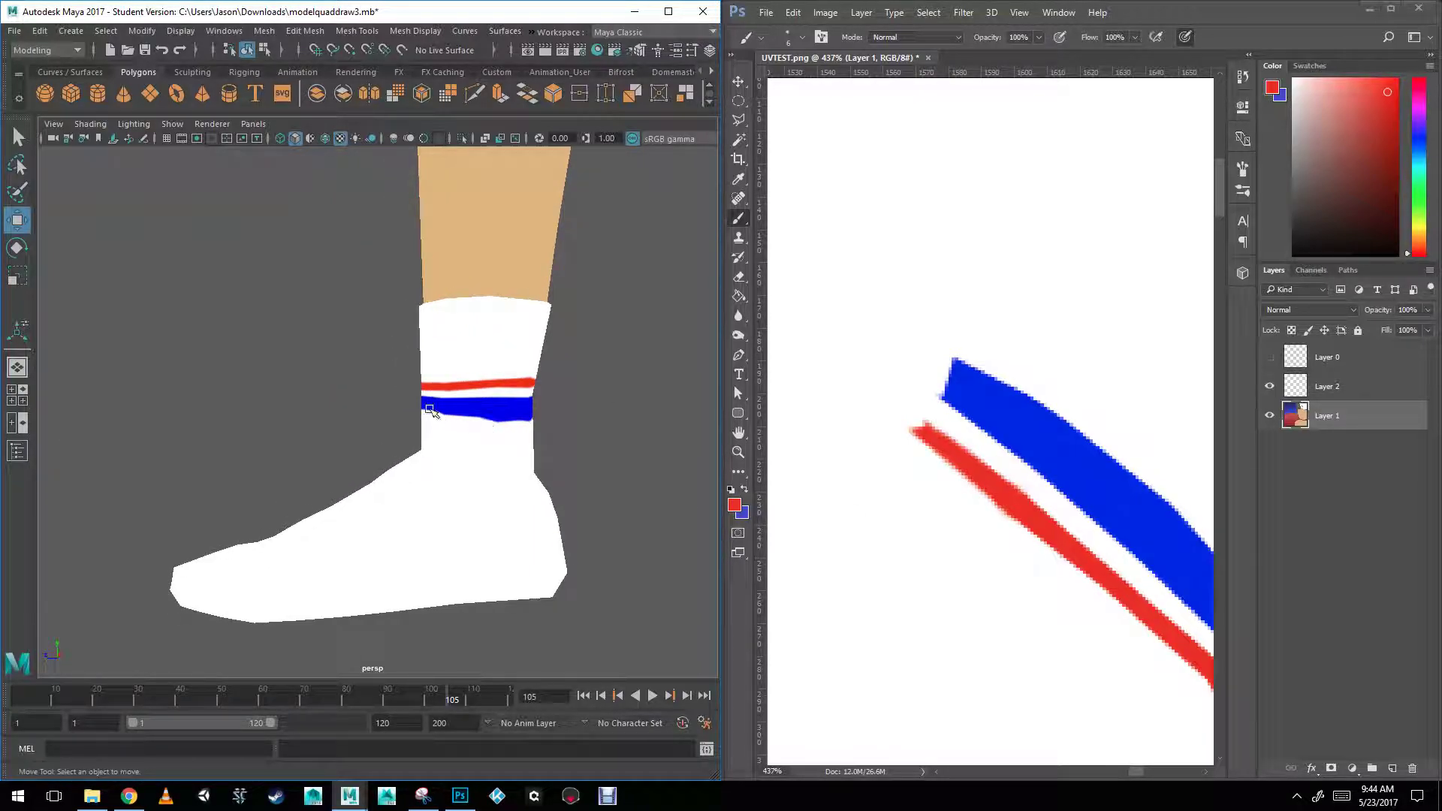
pyautogui.keyDown('alt'); pyautogui.moveTo(558, 416); pyautogui.dragTo(227, 411); pyautogui.keyUp('alt')
pyautogui.keyDown('alt'); pyautogui.moveTo(420, 401); pyautogui.dragTo(225, 411); pyautogui.keyUp('alt')
# Review the textured character in Maya from the socks up to the shorts, shirt and chest logo.
pyautogui.keyDown('alt'); pyautogui.moveTo(438, 424); pyautogui.dragTo(347, 409, button='right'); pyautogui.keyUp('alt')
pyautogui.keyDown('alt'); pyautogui.moveTo(347, 405); pyautogui.dragTo(354, 467, button='middle'); pyautogui.keyUp('alt')
pyautogui.keyDown('alt'); pyautogui.moveTo(472, 383); pyautogui.dragTo(473, 483, button='middle'); pyautogui.keyUp('alt')
pyautogui.keyDown('alt'); pyautogui.moveTo(473, 483); pyautogui.dragTo(420, 450, button='right'); pyautogui.keyUp('alt')
pyautogui.keyDown('alt'); pyautogui.moveTo(434, 357); pyautogui.dragTo(444, 465, button='middle'); pyautogui.keyUp('alt')
pyautogui.keyDown('alt'); pyautogui.moveTo(505, 463); pyautogui.dragTo(450, 459); pyautogui.keyUp('alt')
pyautogui.keyDown('alt'); pyautogui.moveTo(429, 395); pyautogui.dragTo(476, 428, button='middle'); pyautogui.keyUp('alt')
pyautogui.keyDown('alt'); pyautogui.moveTo(476, 428); pyautogui.dragTo(447, 410); pyautogui.keyUp('alt')
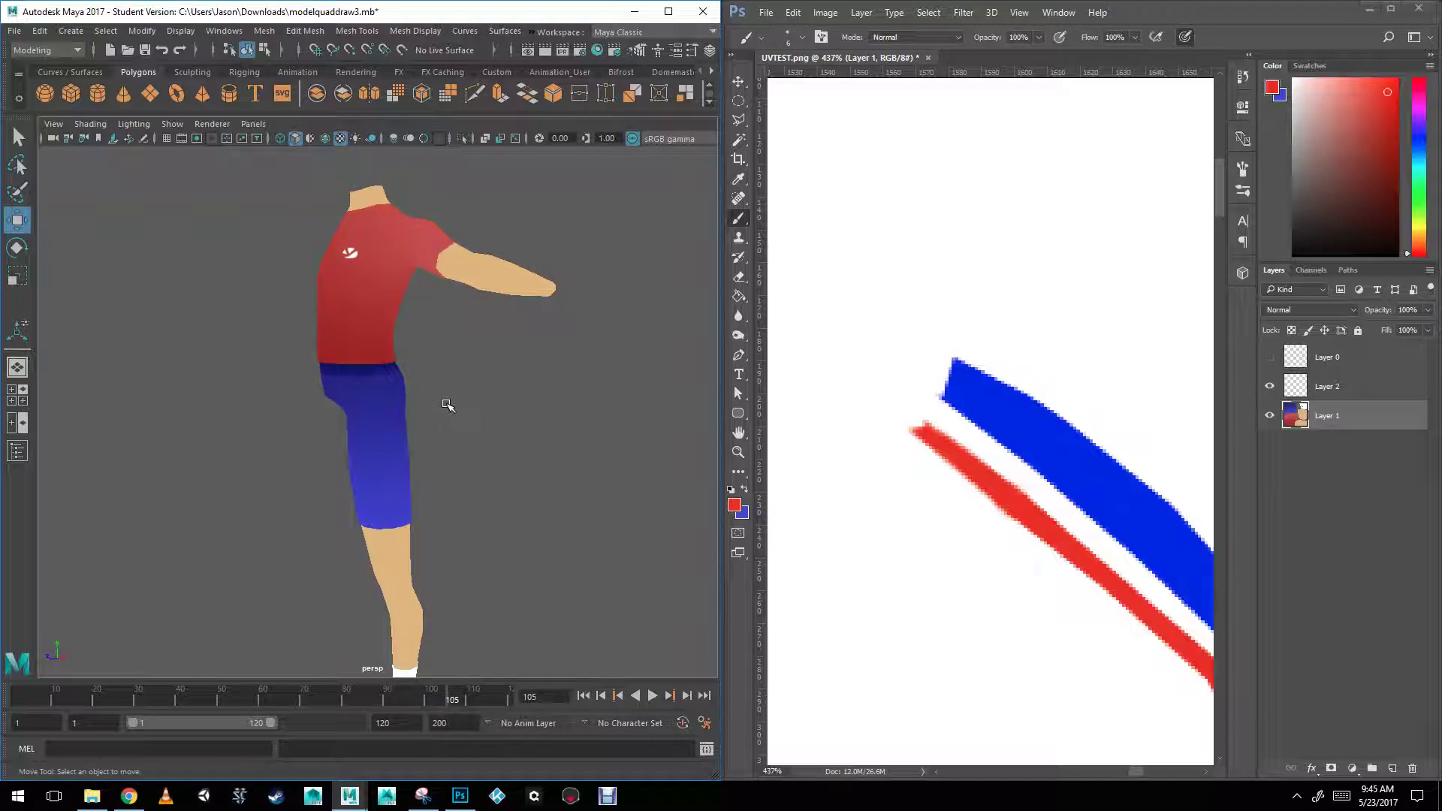